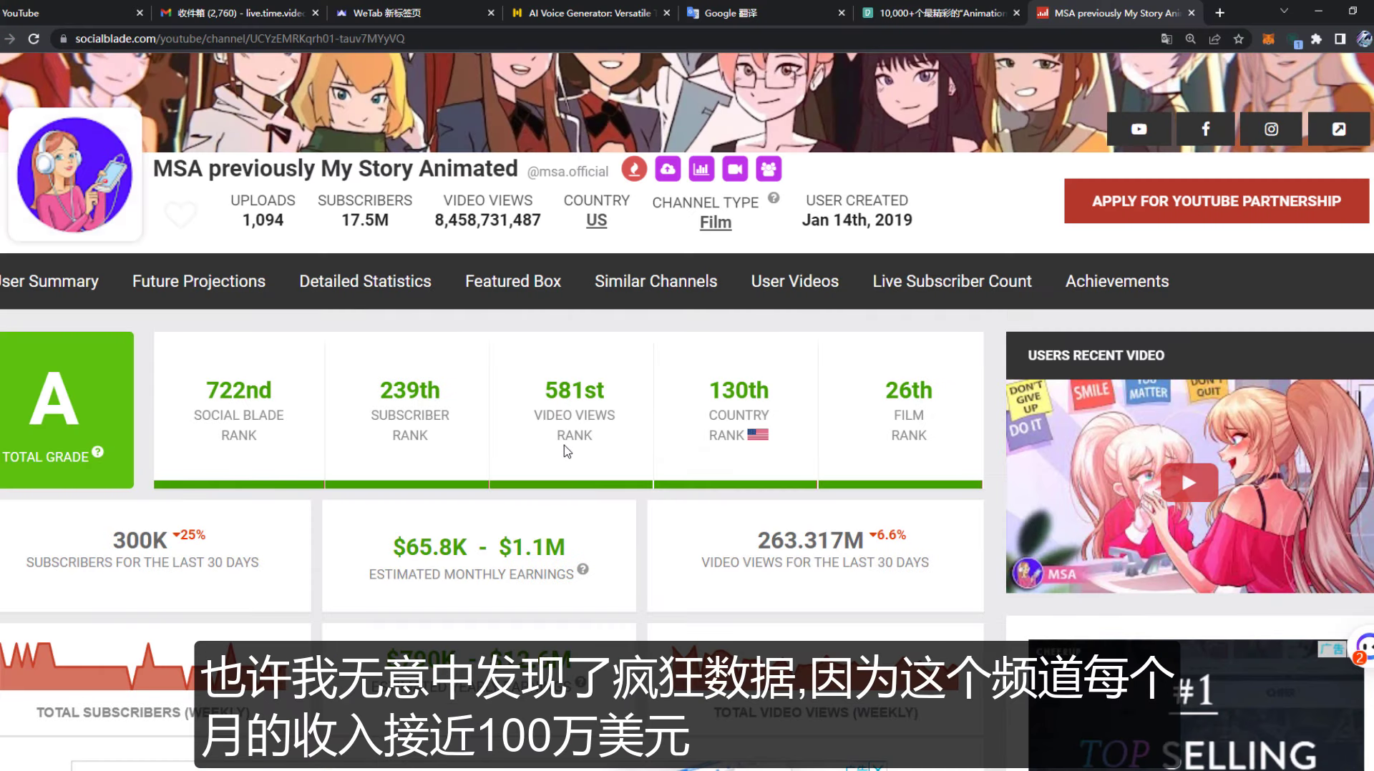
# Examine the MSA previously My Story Animated channel's ranks, estimated earnings and daily statistics table on Social Blade.
pyautogui.scroll(-1, 567, 451)
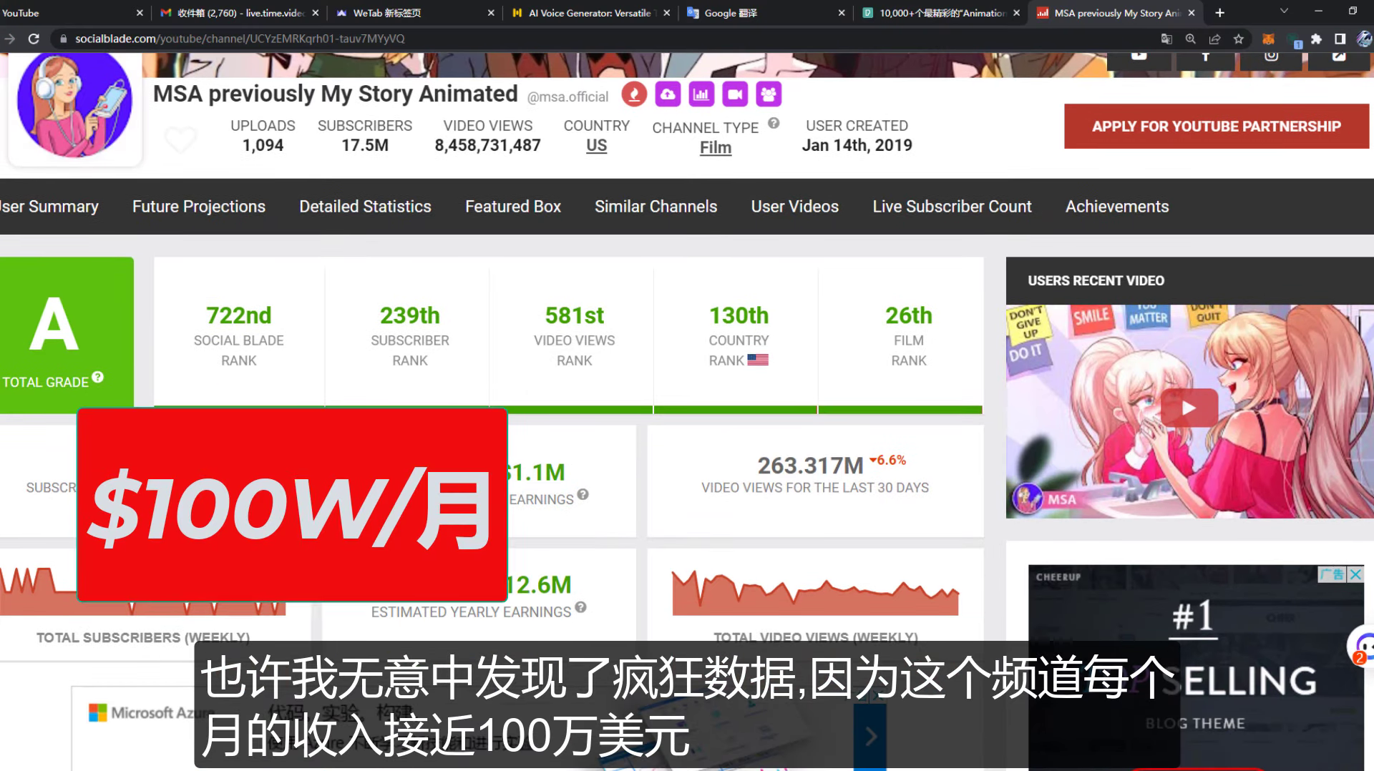
pyautogui.scroll(-1, 567, 453)
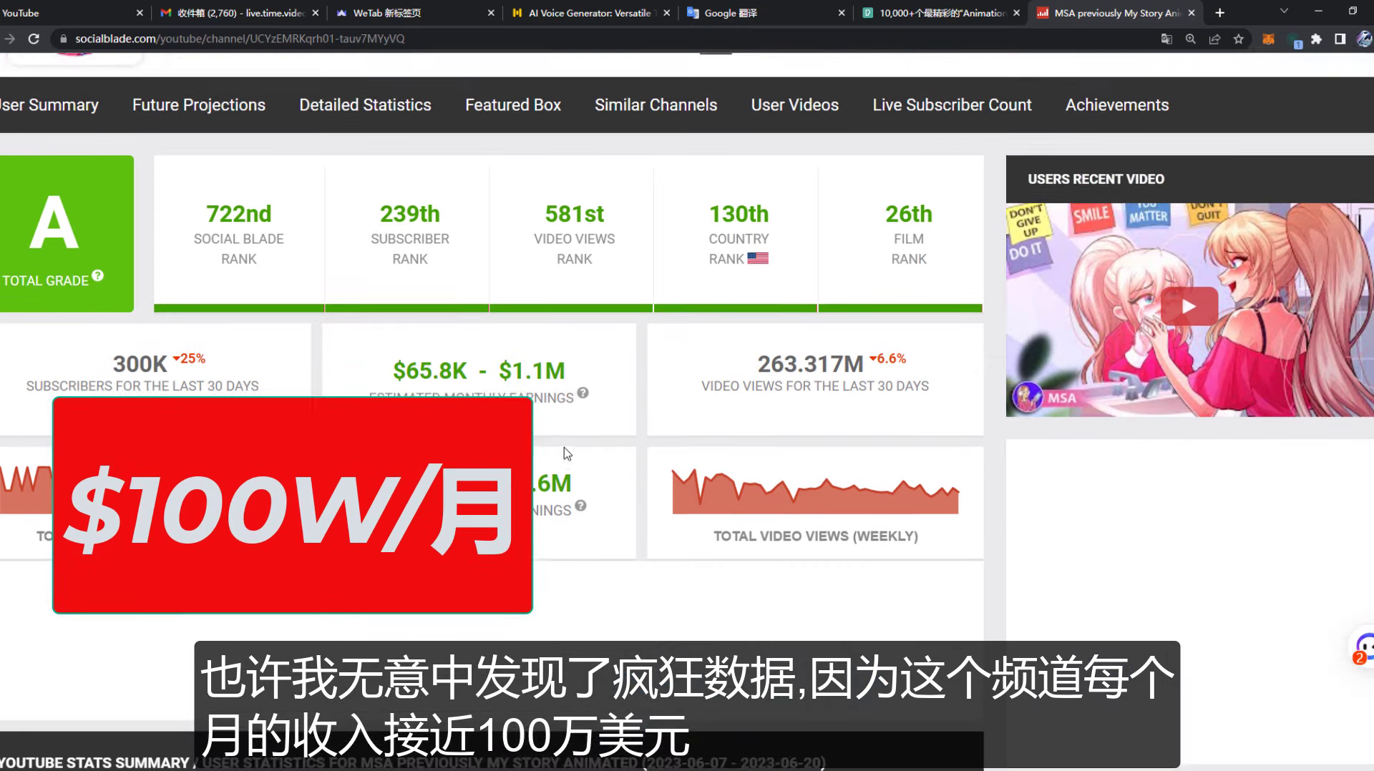
pyautogui.scroll(-1, 567, 452)
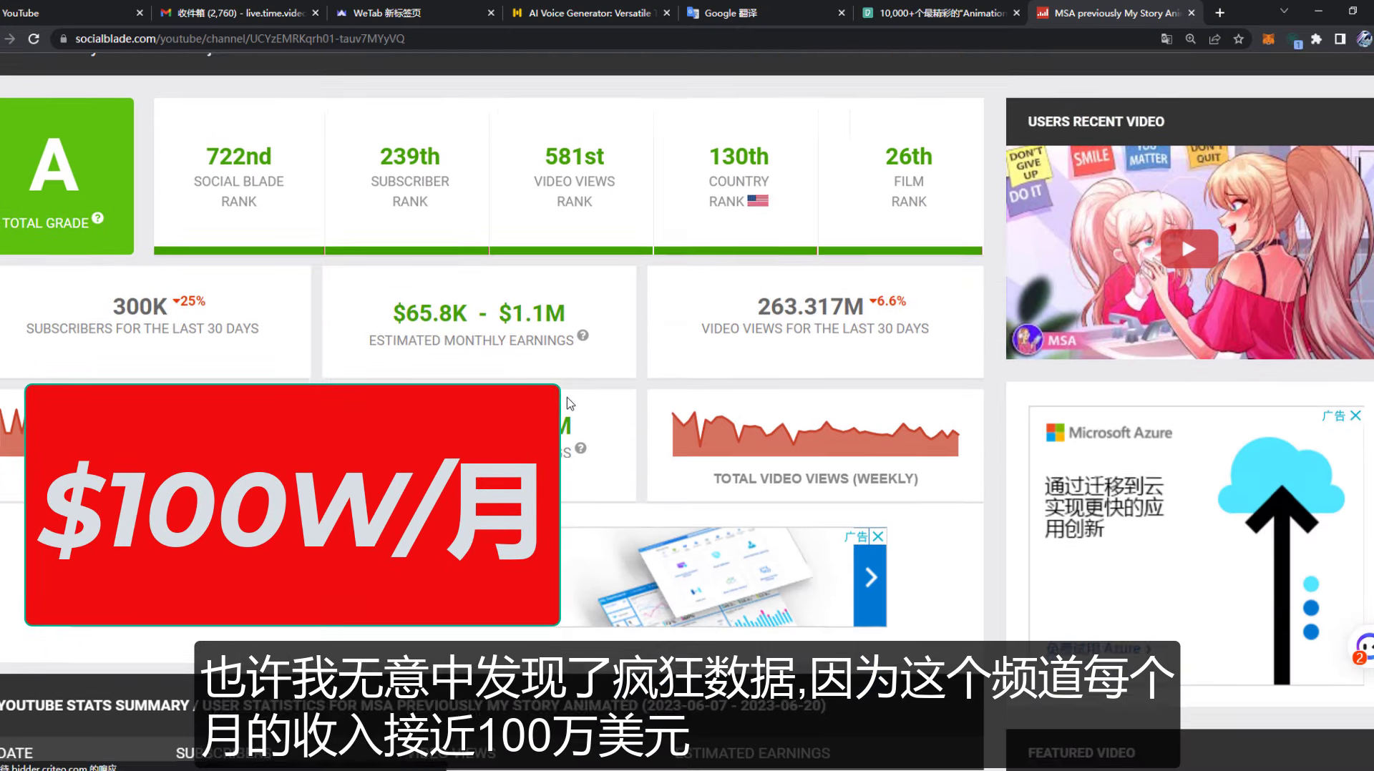
pyautogui.scroll(-5, 567, 403)
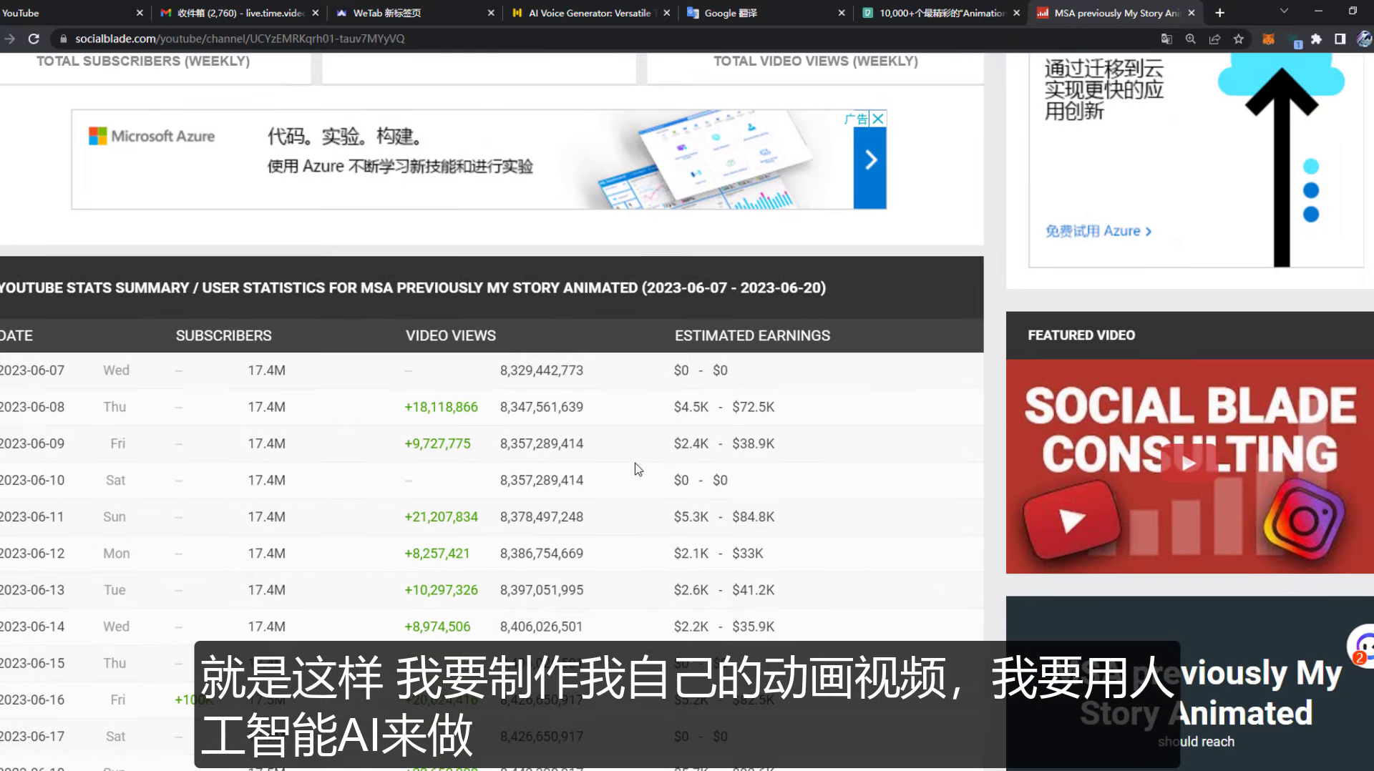
pyautogui.scroll(-7, 638, 469)
pyautogui.scroll(5, 638, 469)
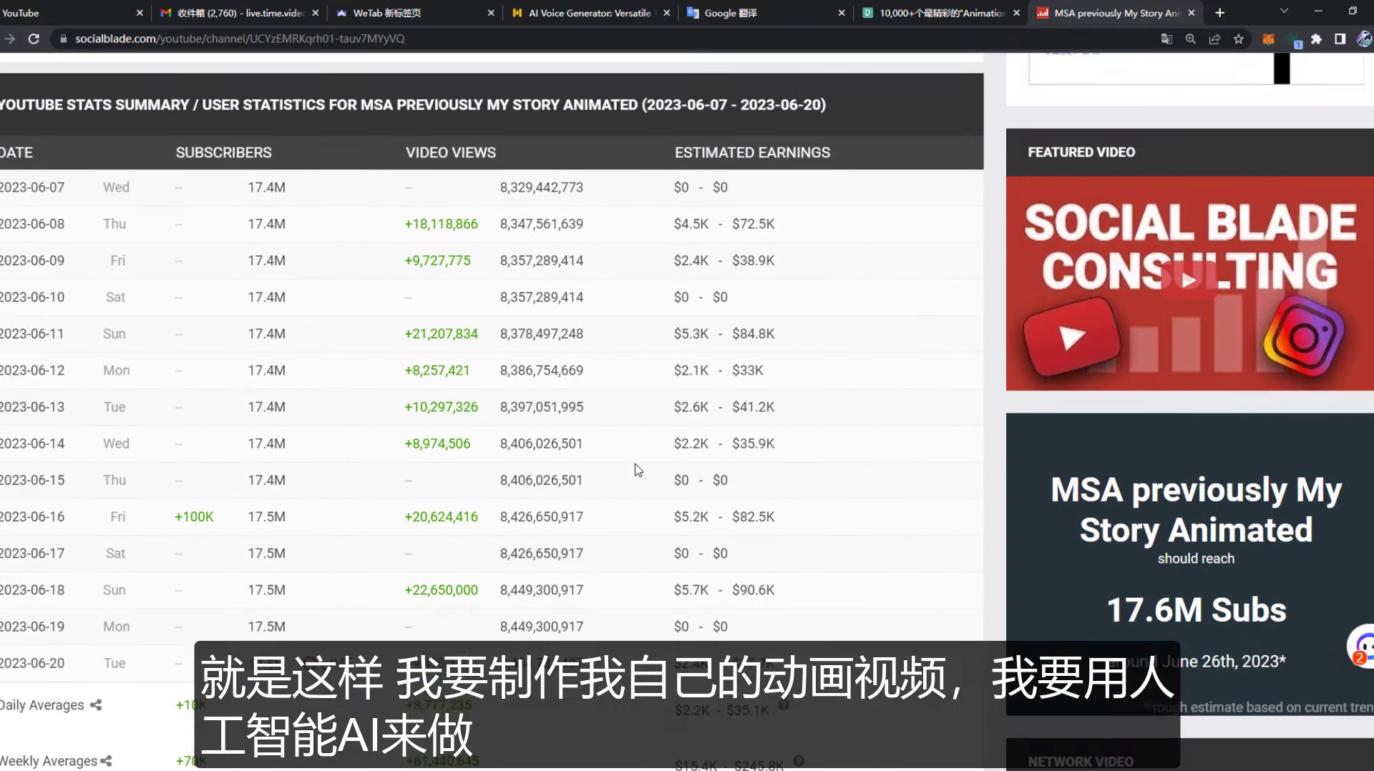
pyautogui.scroll(9, 635, 465)
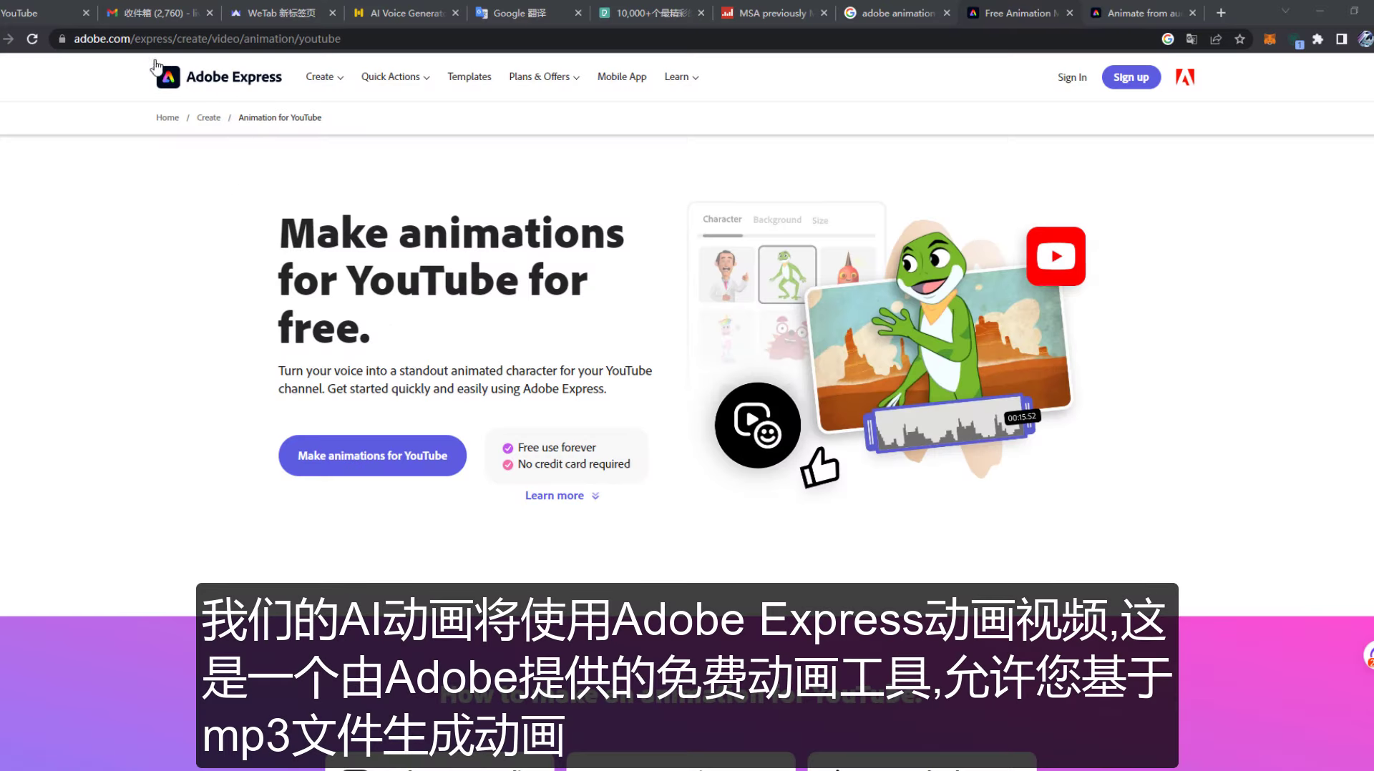
# Look through the Adobe Express page on making animations for YouTube, including its headline, audio recording and customization sections.
pyautogui.scroll(-13, 744, 490)
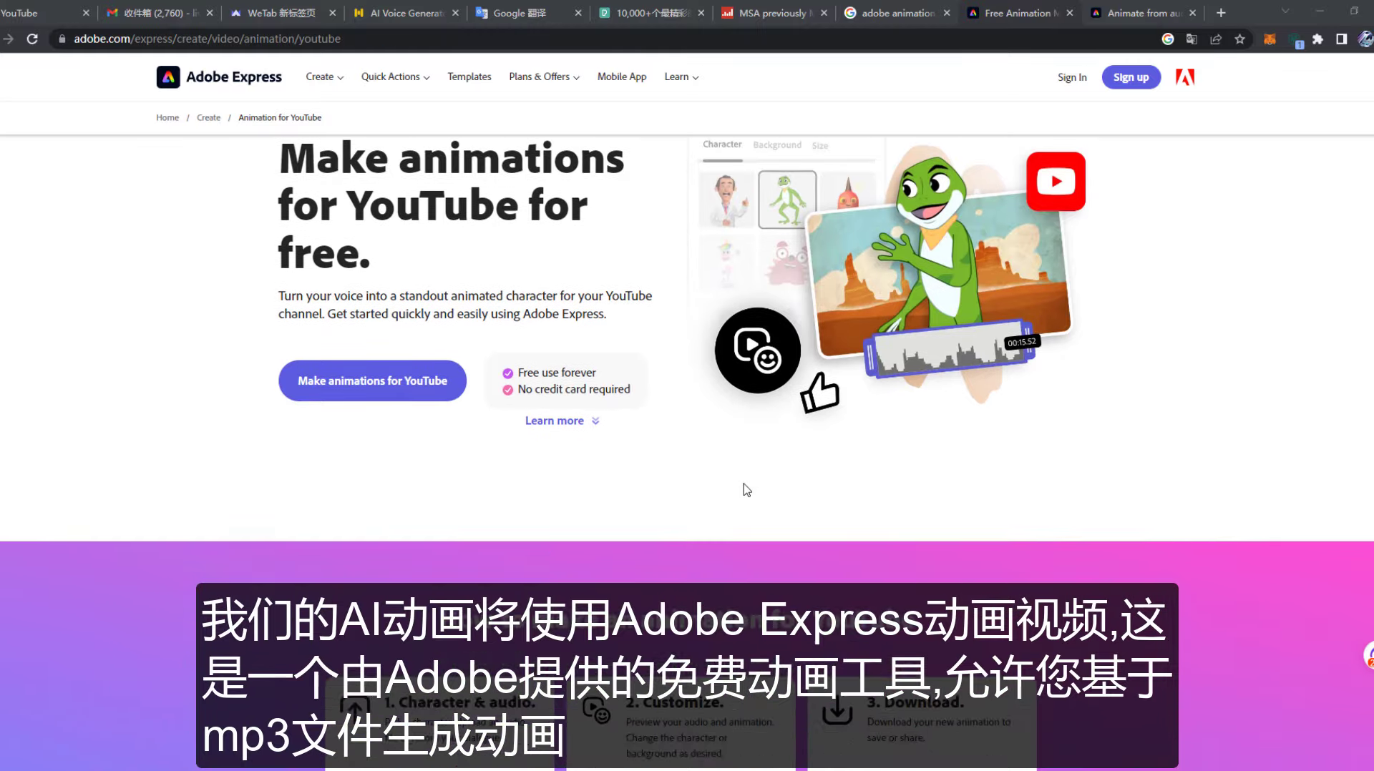
pyautogui.scroll(-13, 744, 489)
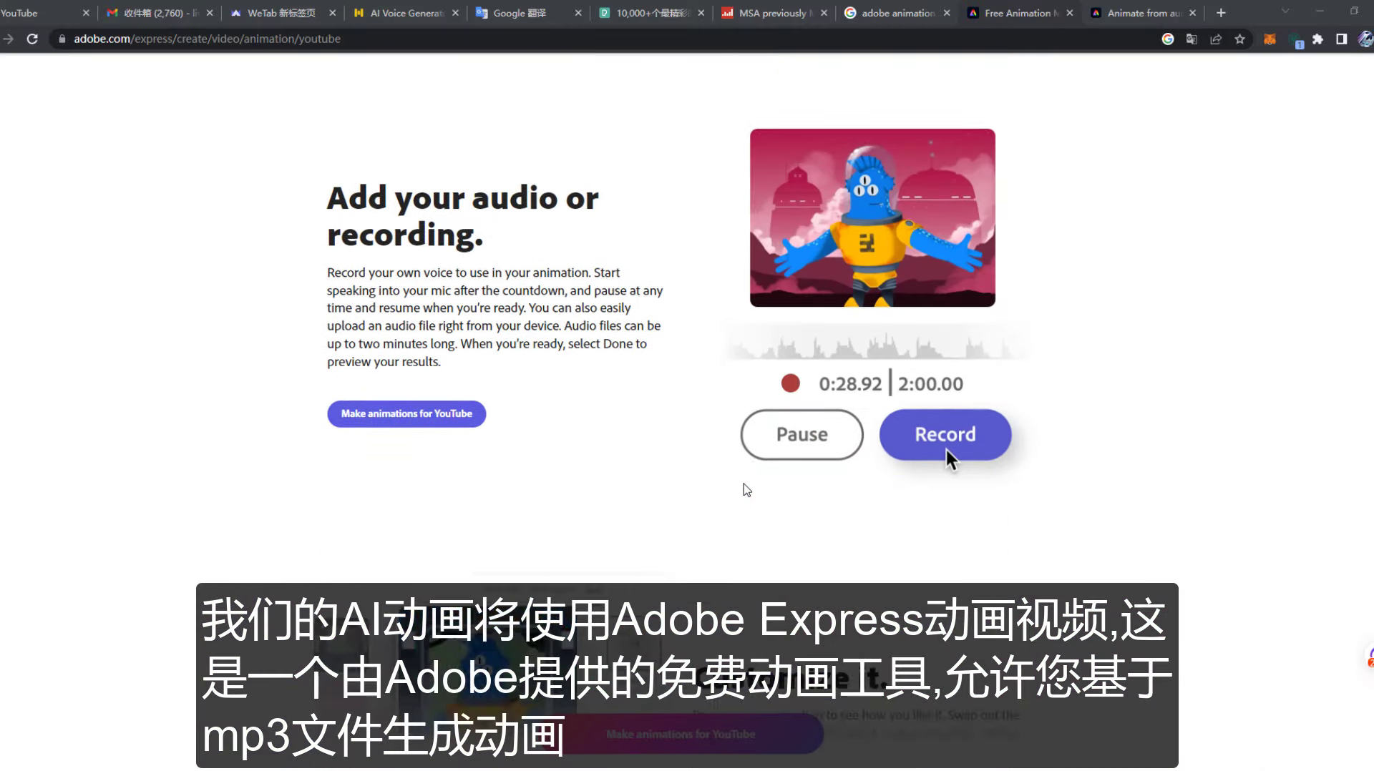
pyautogui.scroll(20, 744, 489)
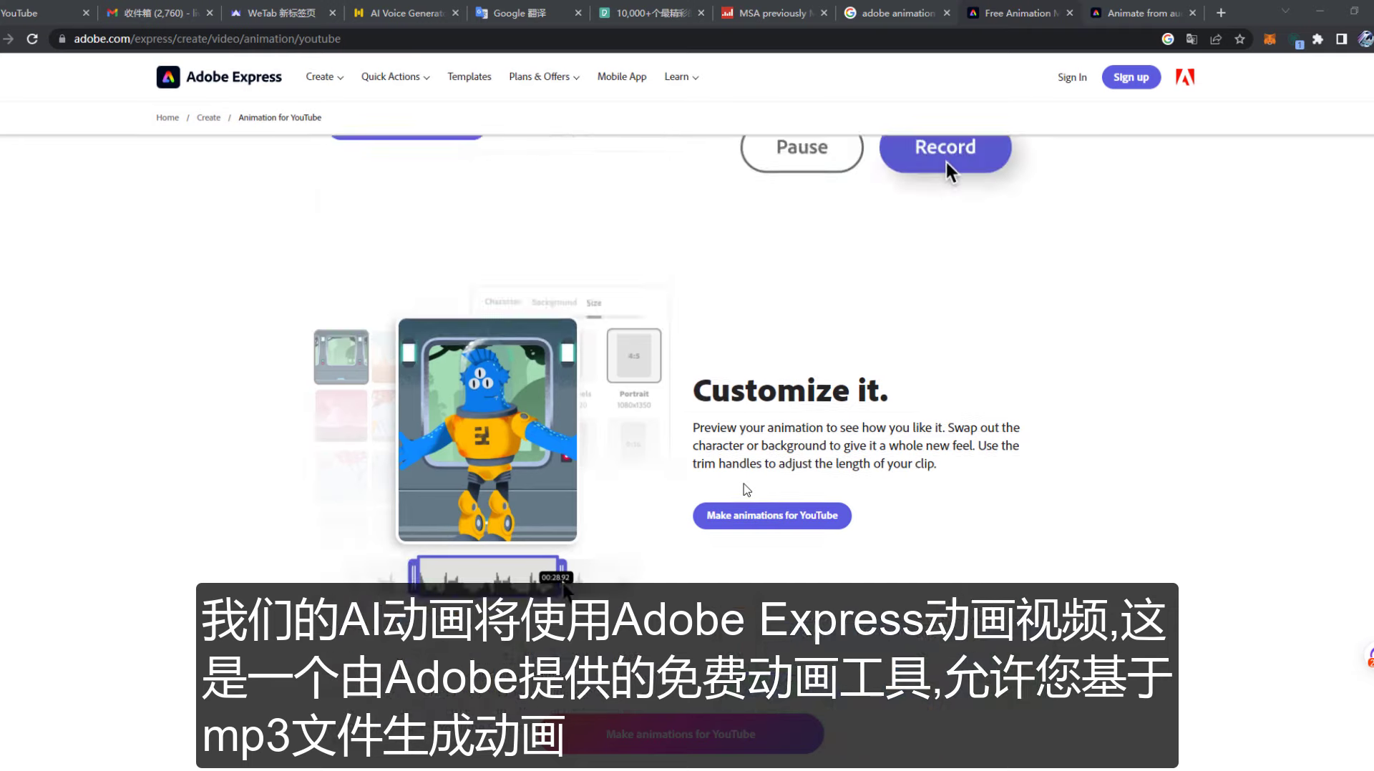
pyautogui.scroll(4, 520, 374)
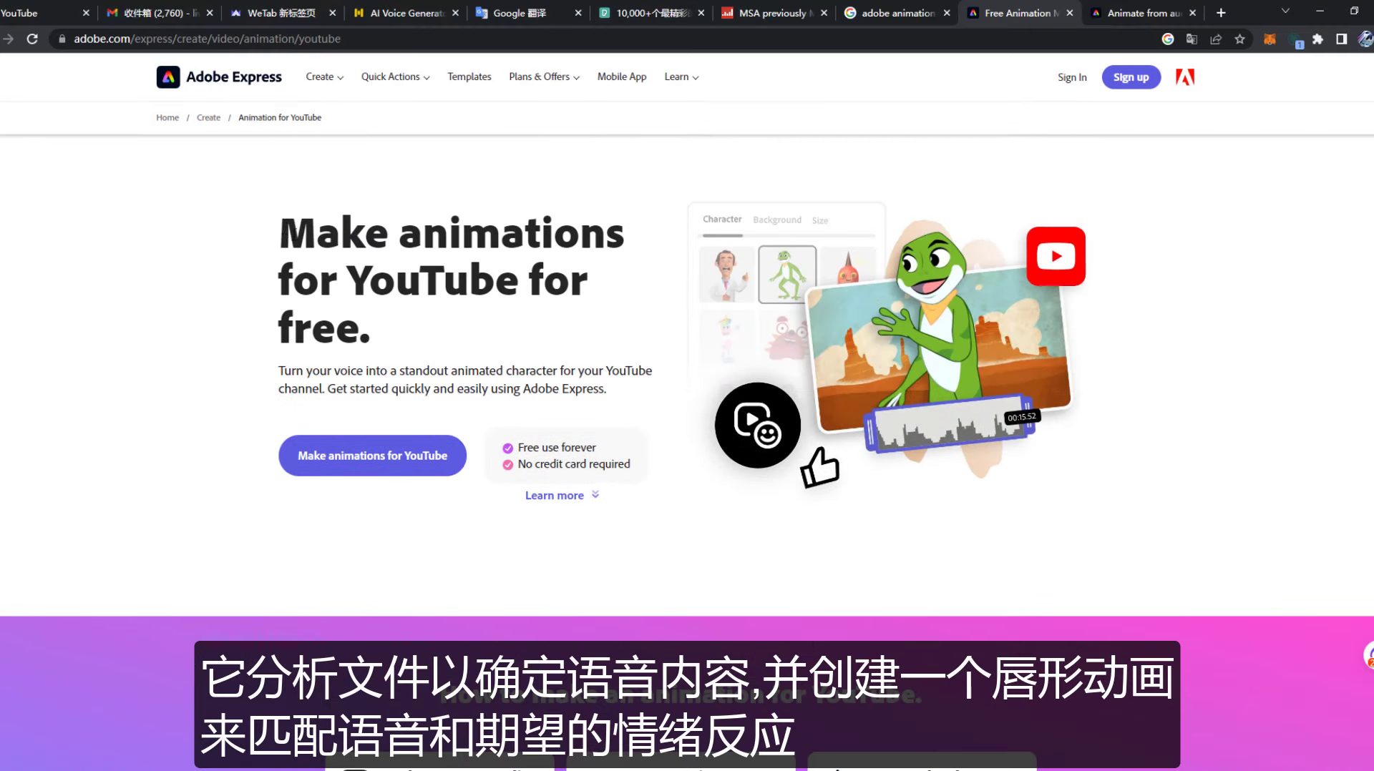
pyautogui.moveTo(406, 257); pyautogui.dragTo(458, 326)
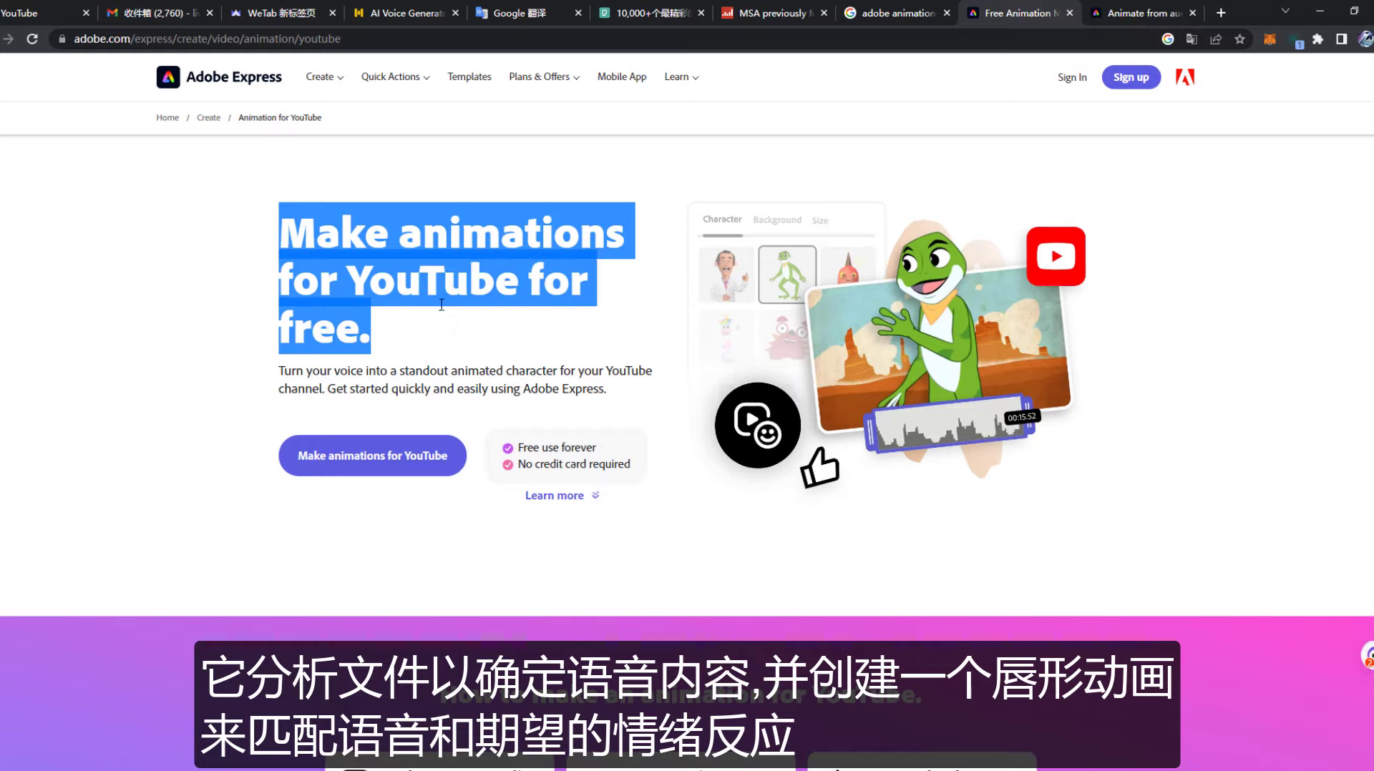
pyautogui.click(475, 293)
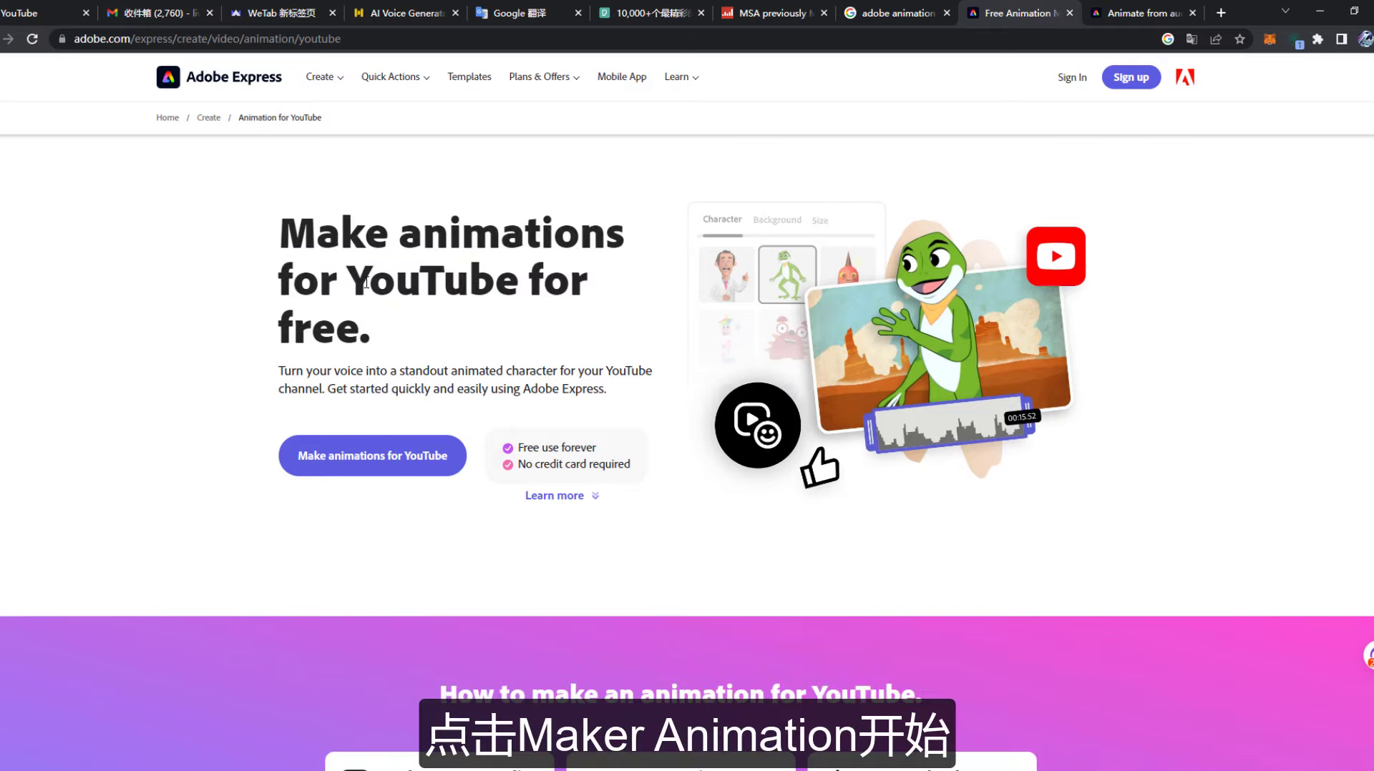
pyautogui.scroll(-1, 465, 326)
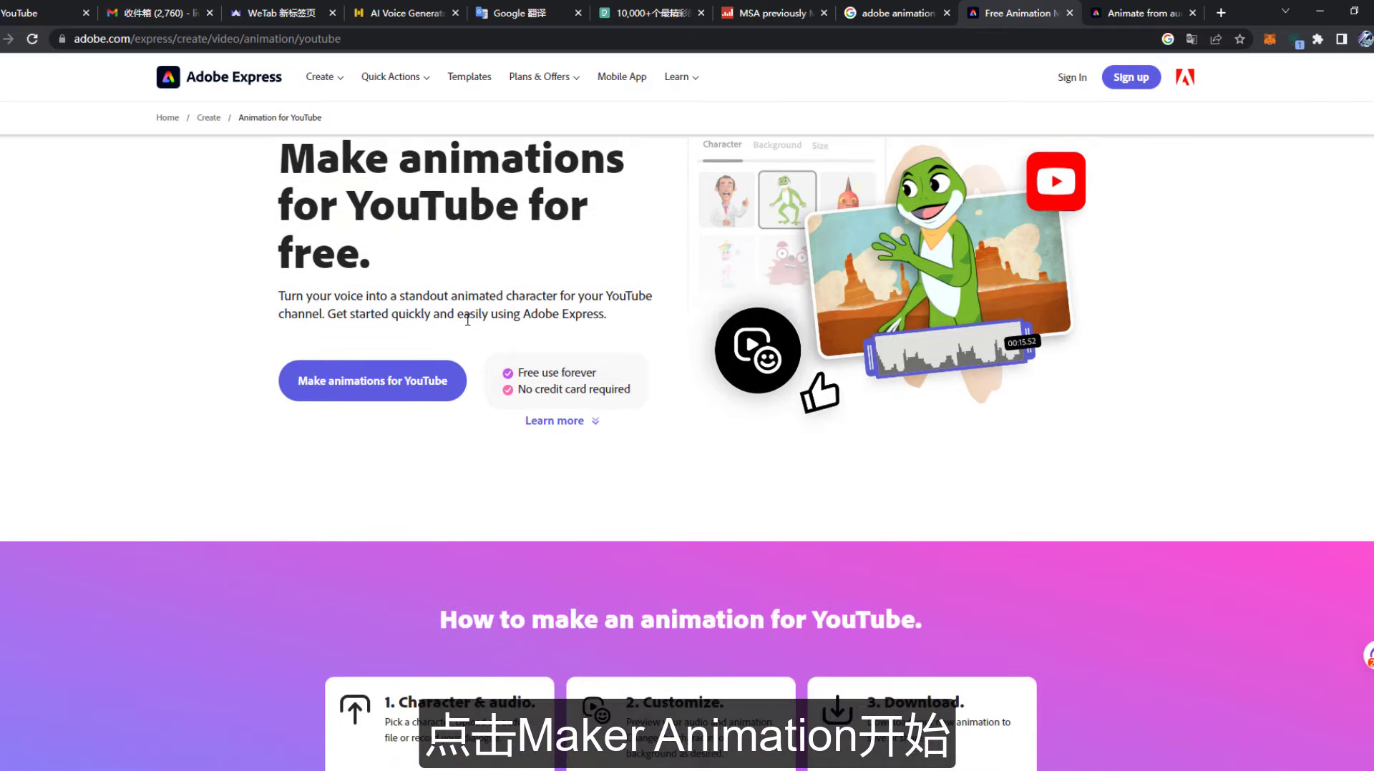
pyautogui.scroll(-1, 472, 324)
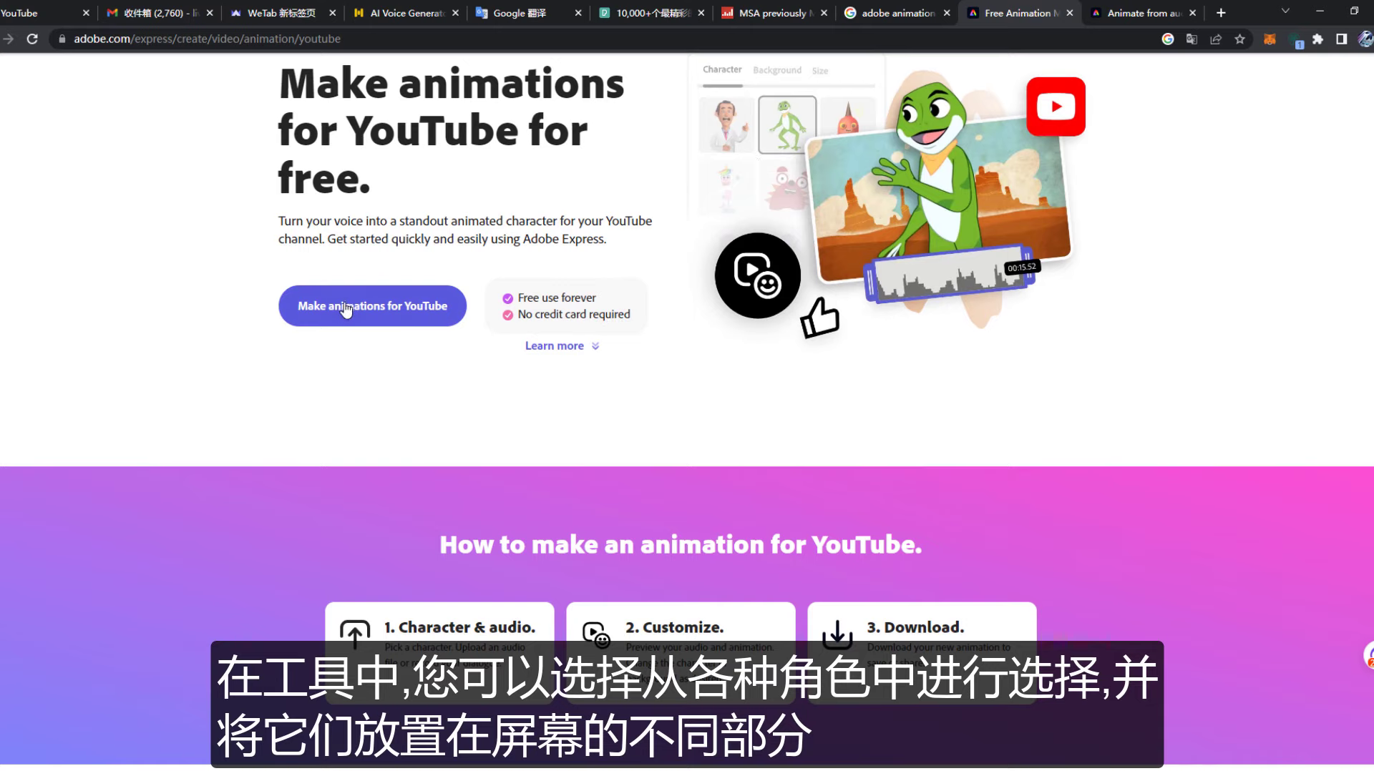
# Switch to the Adobe Express animate-from-audio tool, try several characters such as Zippy and Pat, and choose Charger.
pyautogui.click(1124, 16)
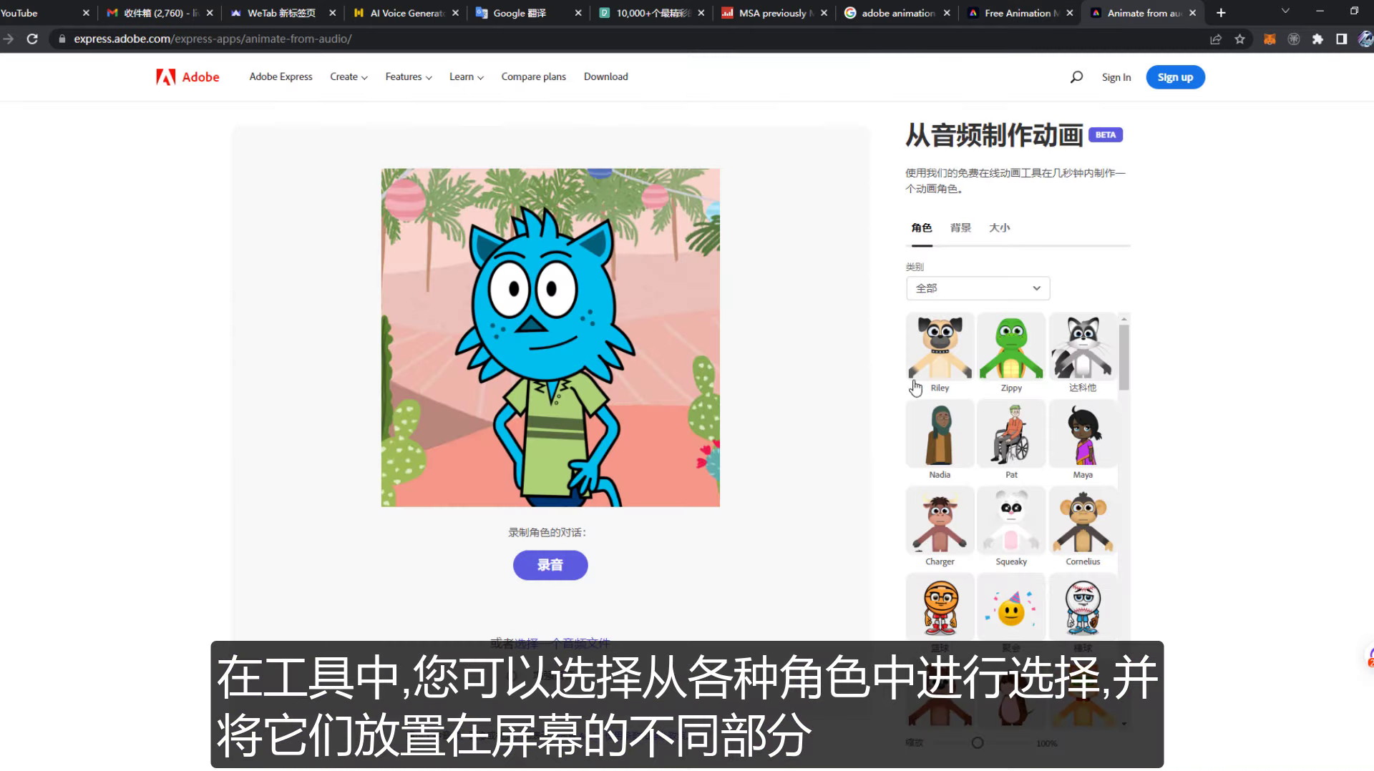
pyautogui.click(940, 367)
pyautogui.click(1014, 369)
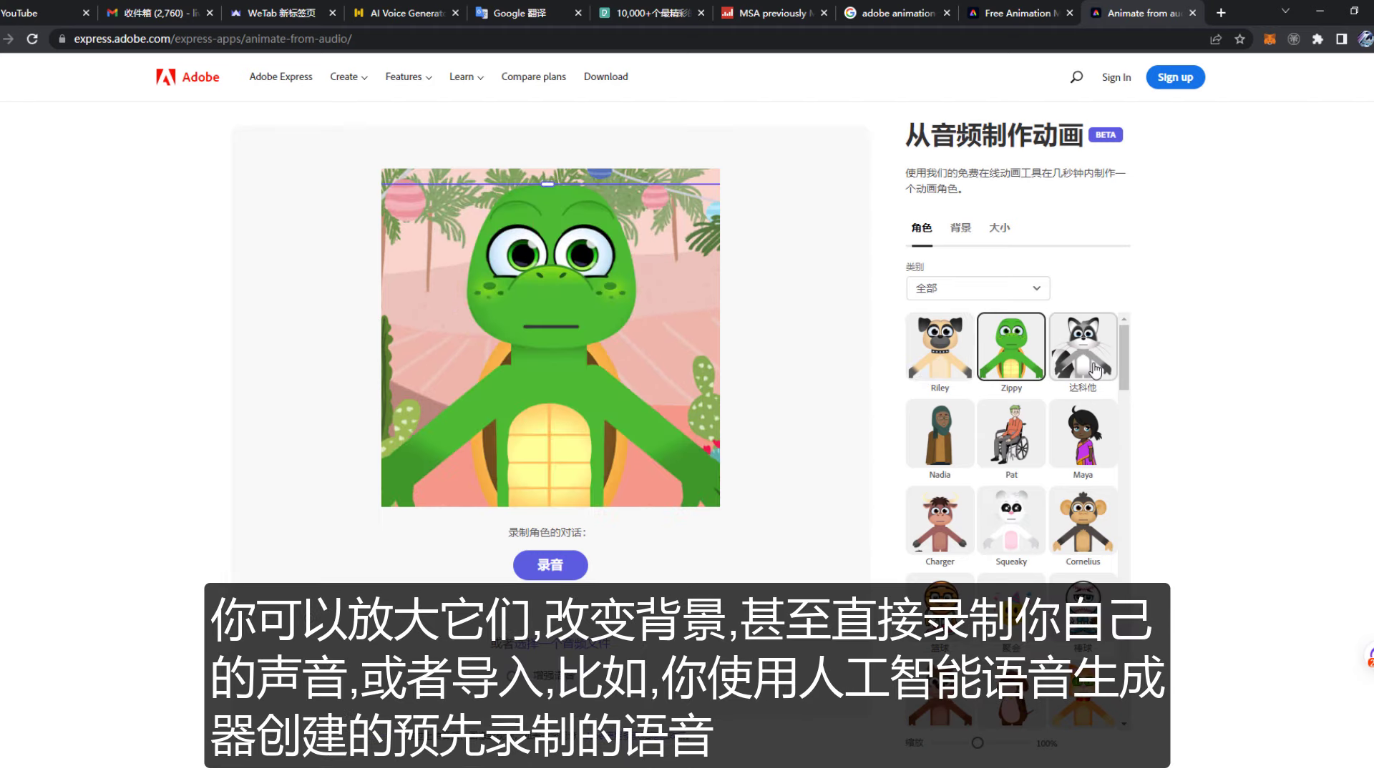
pyautogui.click(1108, 375)
pyautogui.click(1031, 433)
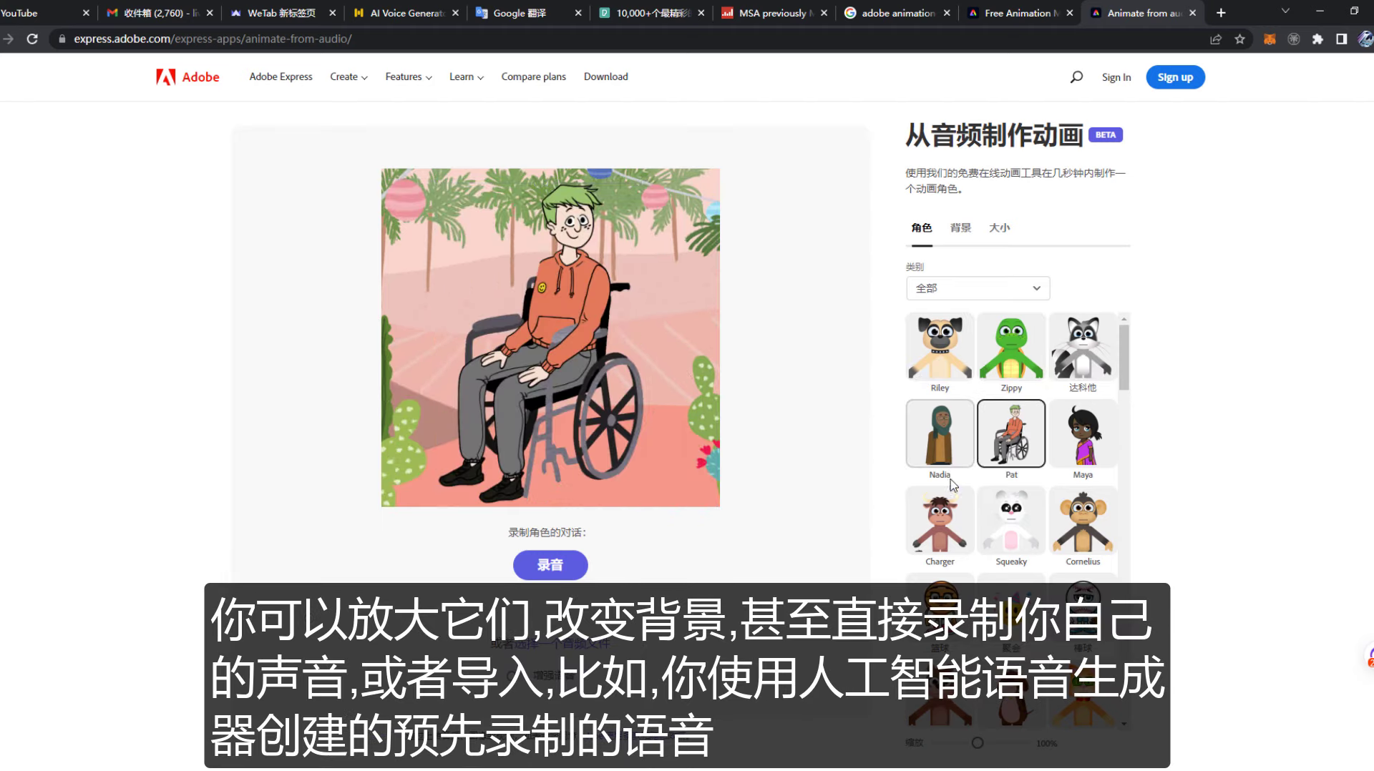
pyautogui.click(944, 465)
pyautogui.click(939, 521)
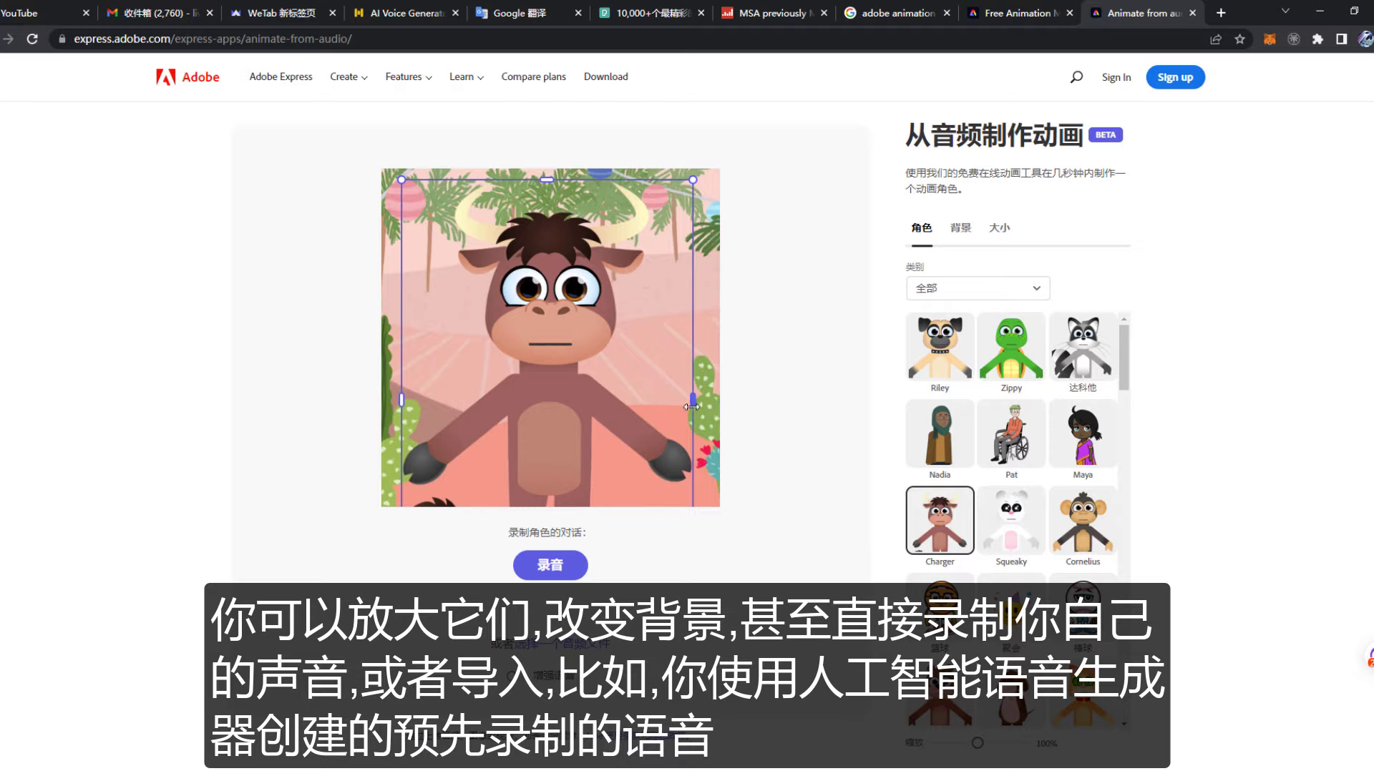
# Enlarge the Charger character until it reaches the side edge of the background.
pyautogui.moveTo(692, 401); pyautogui.dragTo(718, 401)
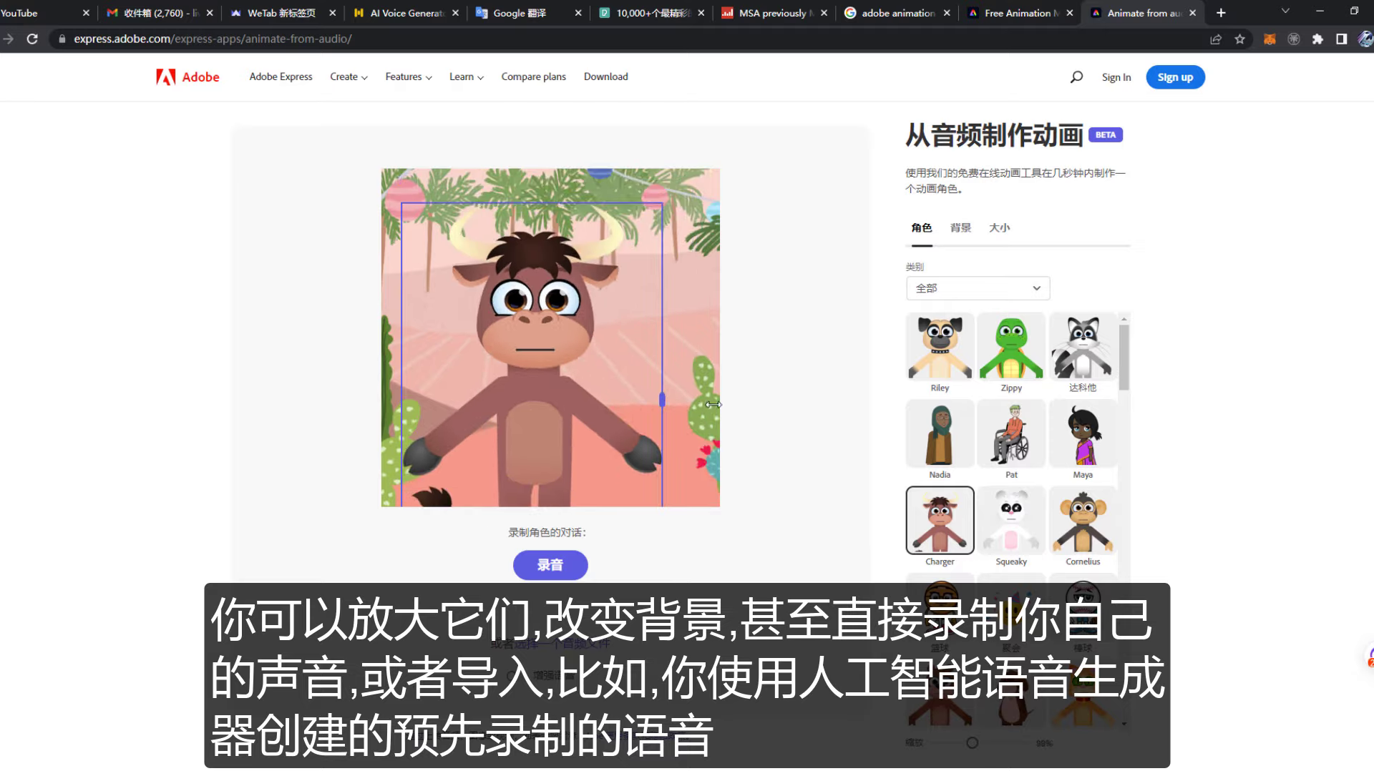
pyautogui.scroll(-1, 823, 530)
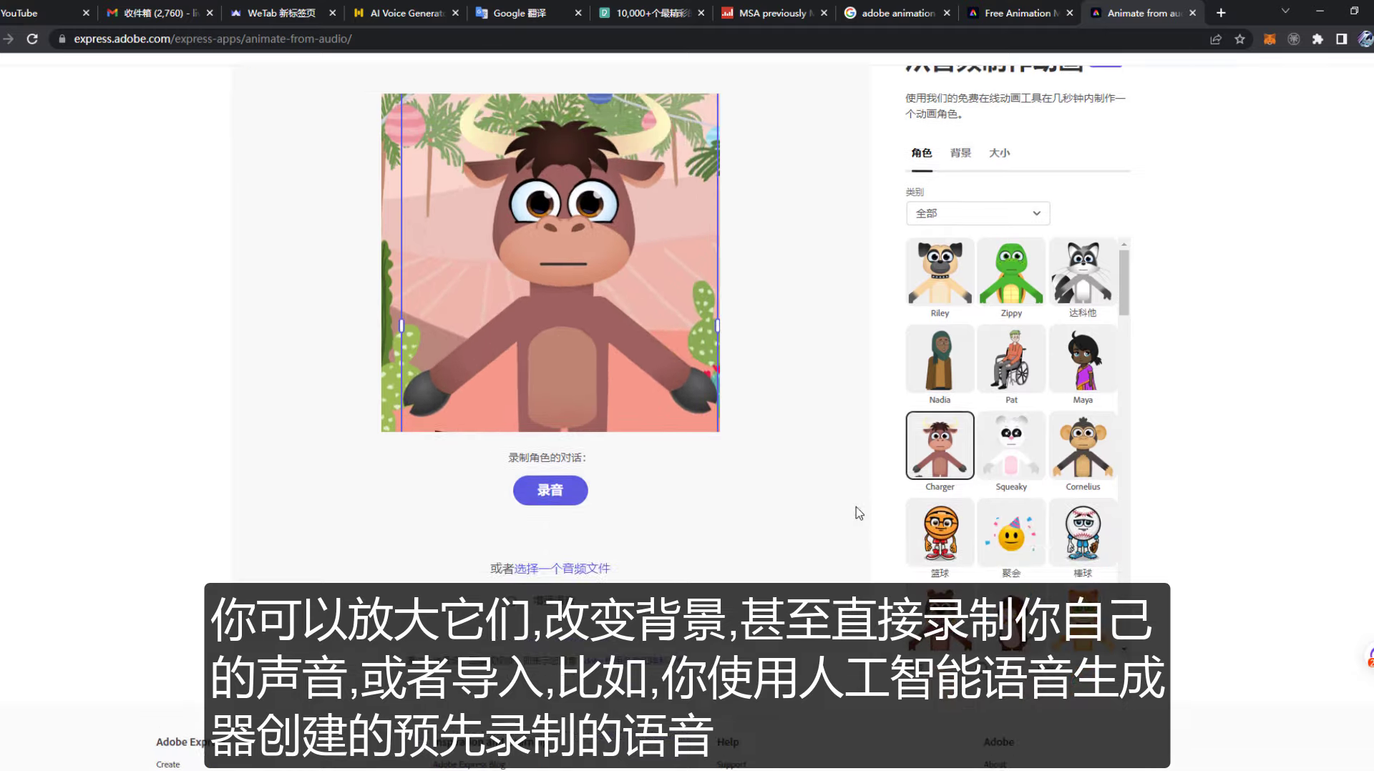
pyautogui.scroll(-1, 780, 544)
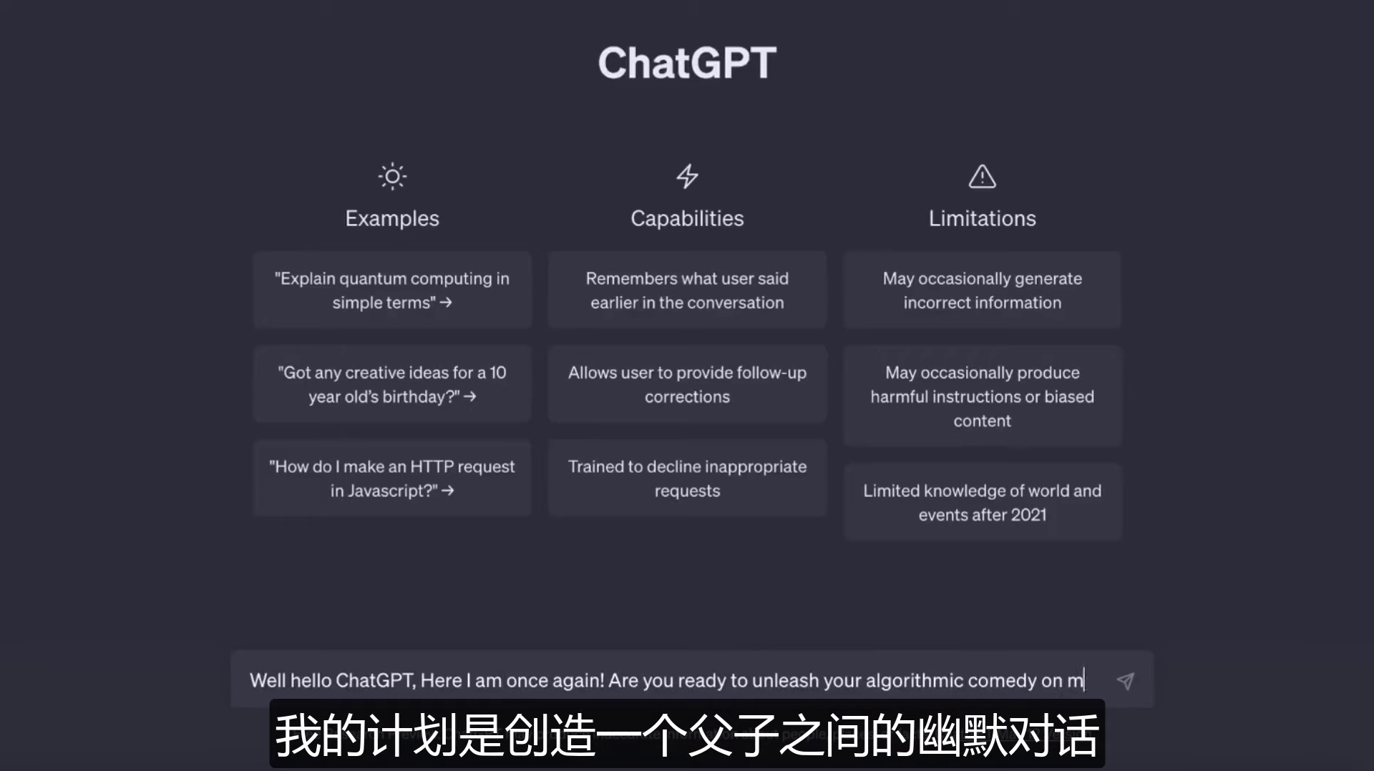
# Finish and send the ChatGPT greeting asking whether it is ready to unleash its algorithmic comedy on the request.
pyautogui.write('y request?')
pyautogui.press('Return')
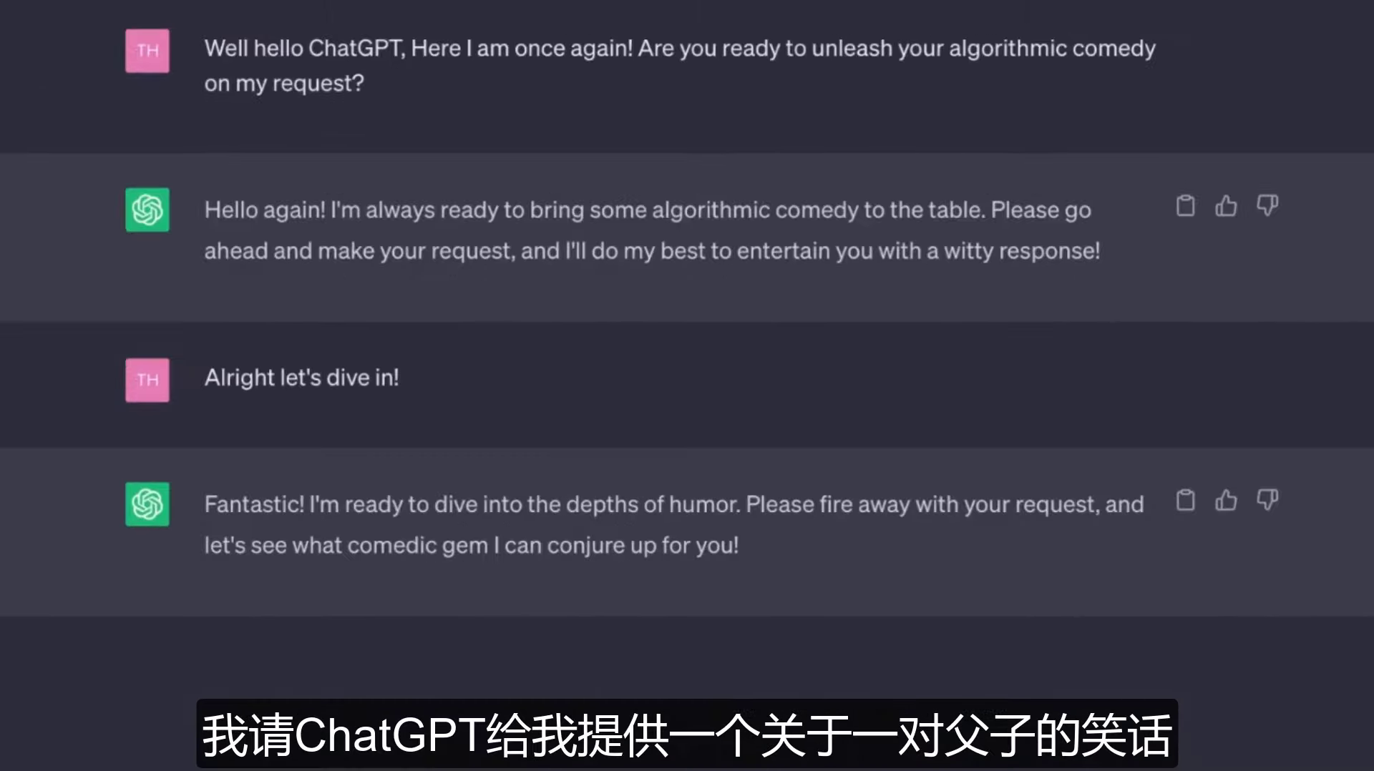
# Ask ChatGPT for a joke involving a father and son, and request an expanded version suitable for a short animation.
pyautogui.write('Could you provide me with a joke involving a fat')
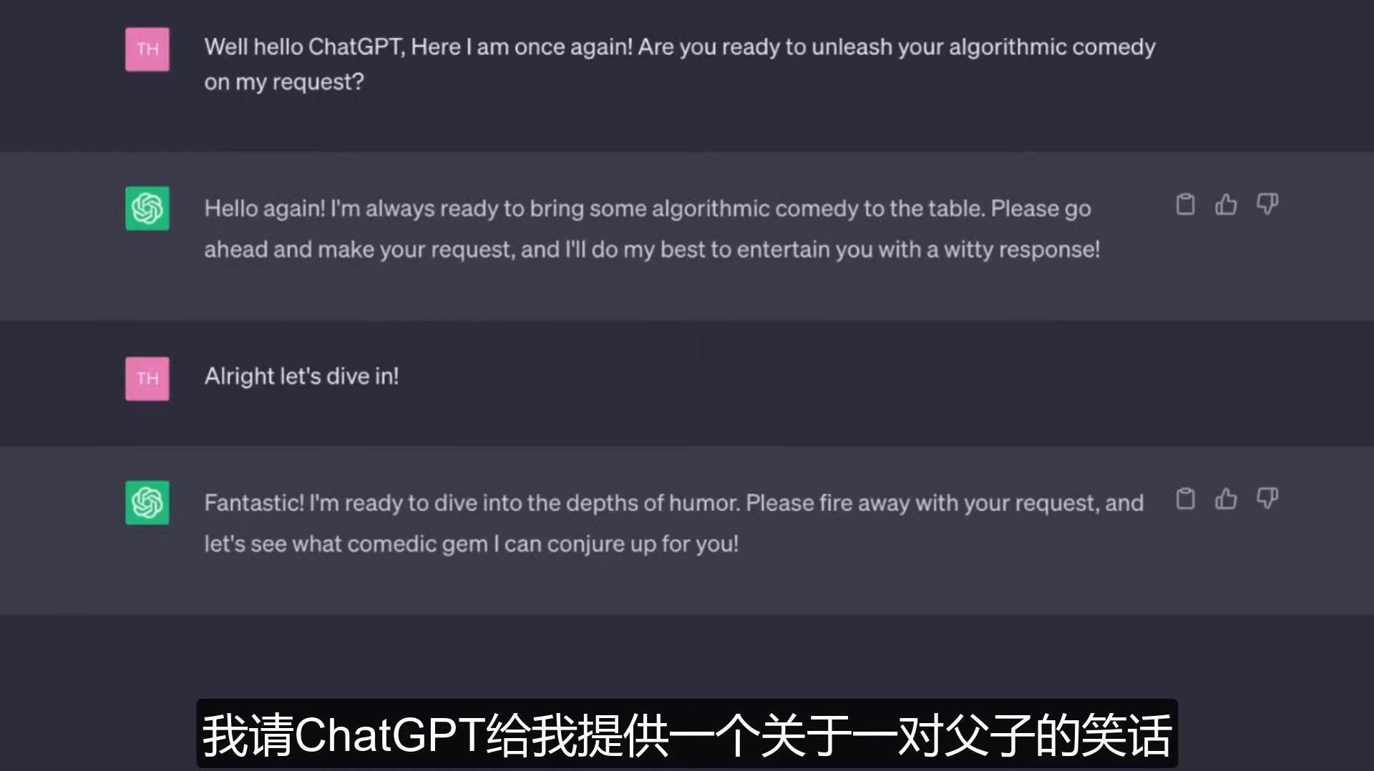
pyautogui.write('her and son?')
pyautogui.press('Return')
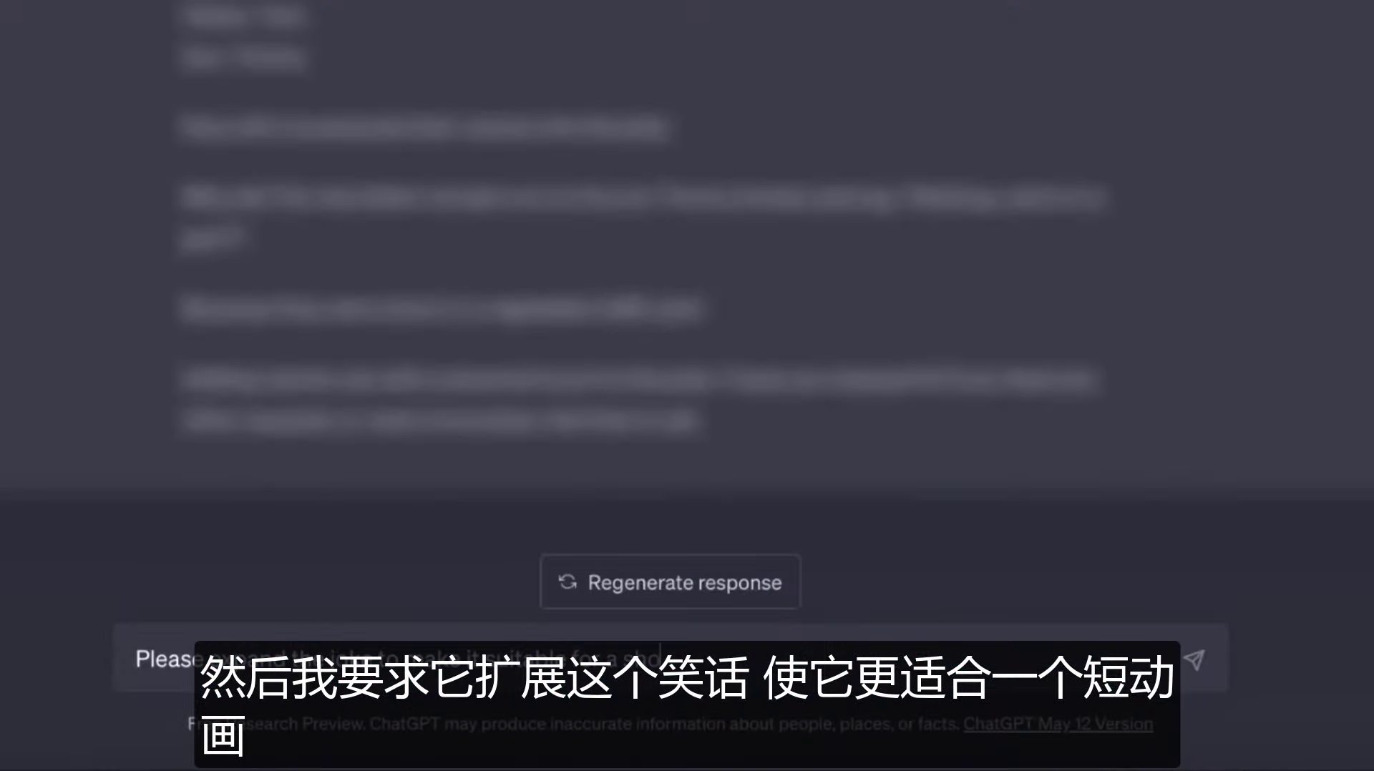
pyautogui.press('Return')
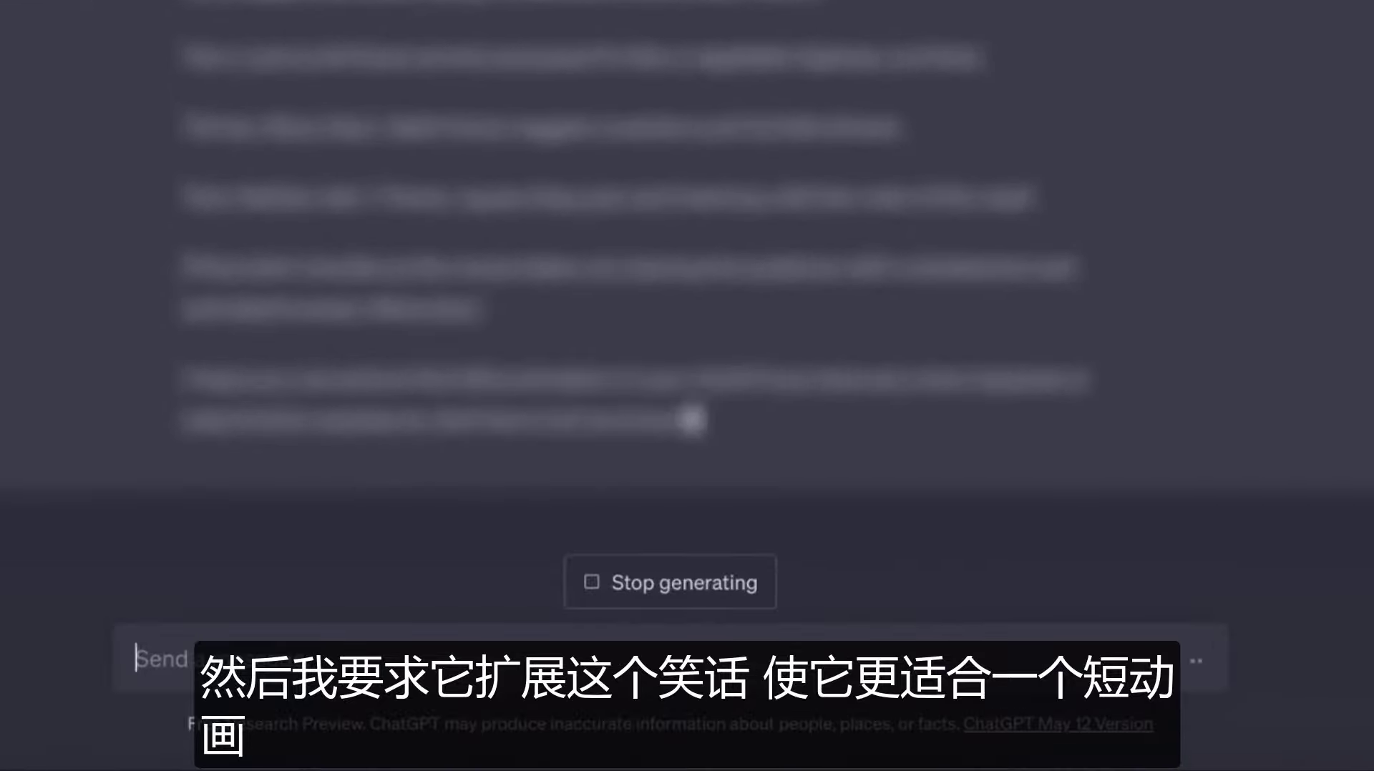
# Request a short intro from ChatGPT, and as a last request ask for an amazing, very creative name for the show.
pyautogui.write('Could you also')
pyautogui.write('give me a short intr')
pyautogui.press('Return')
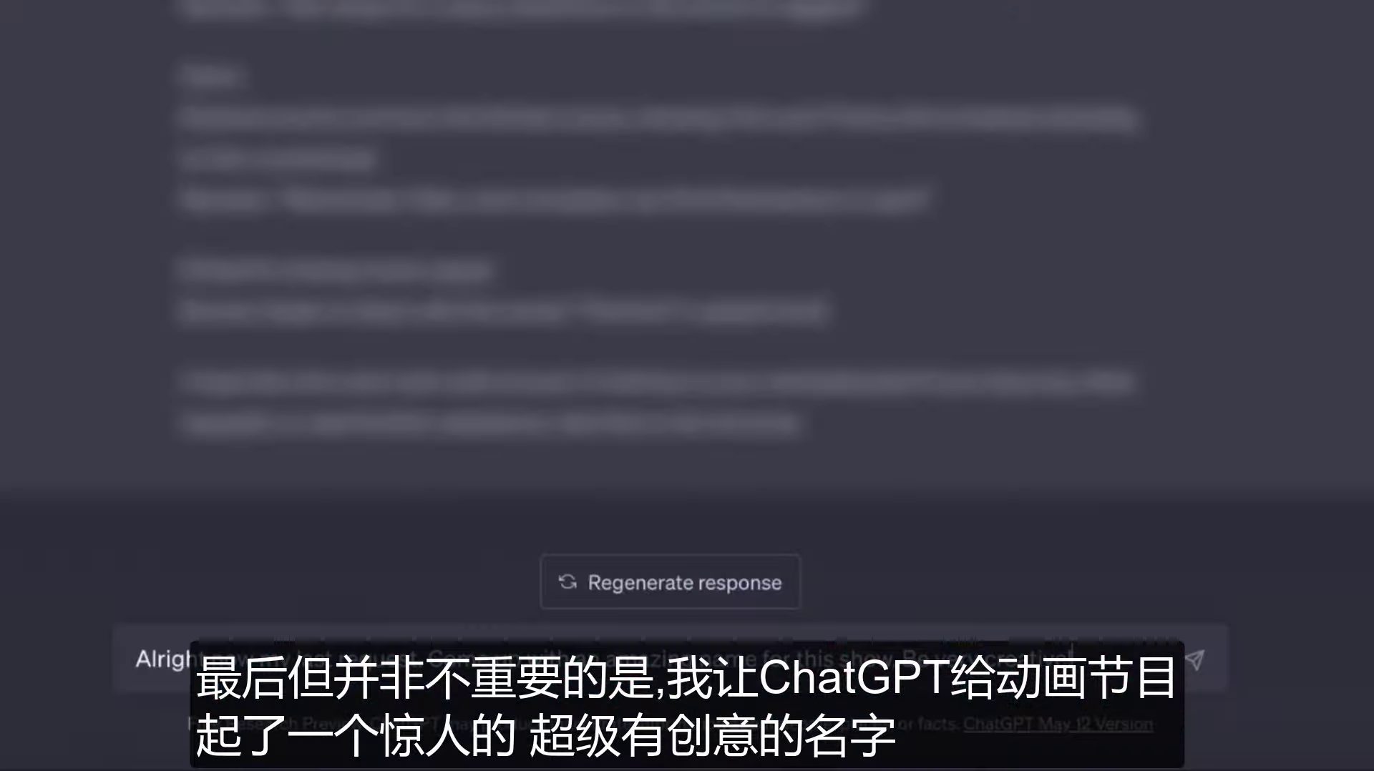
pyautogui.press('Return')
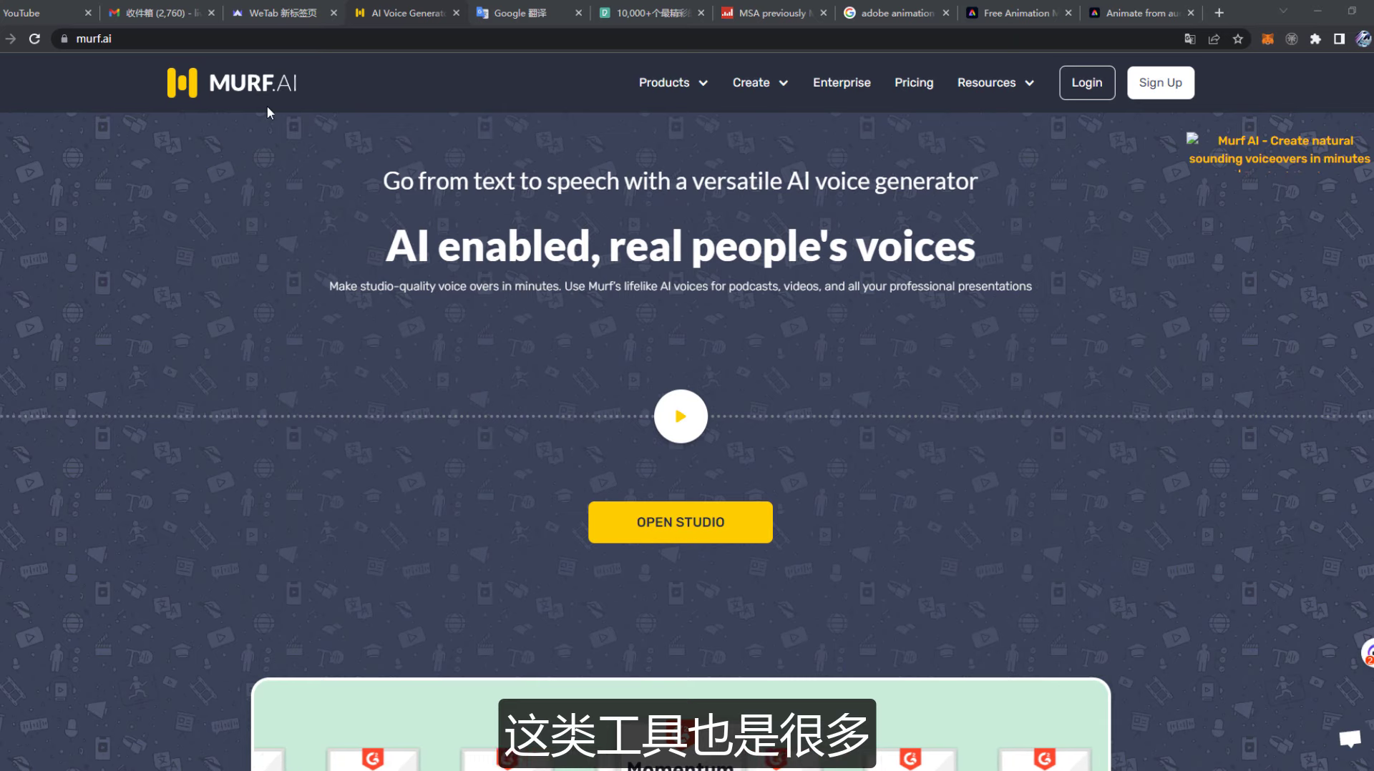
# Look through the Murf.ai home page, covering its awards, voice use cases and studio features.
pyautogui.scroll(-5, 760, 368)
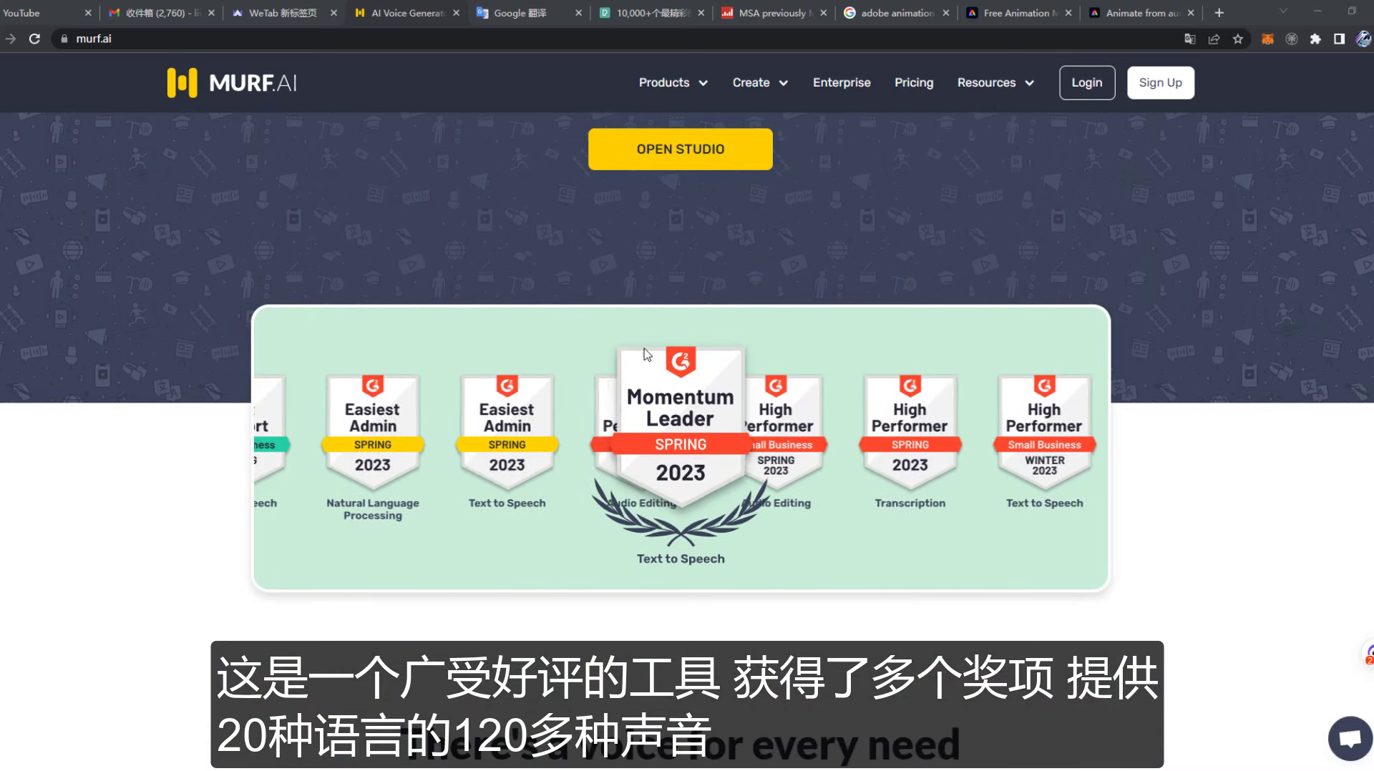
pyautogui.scroll(-6, 591, 415)
pyautogui.scroll(-10, 598, 419)
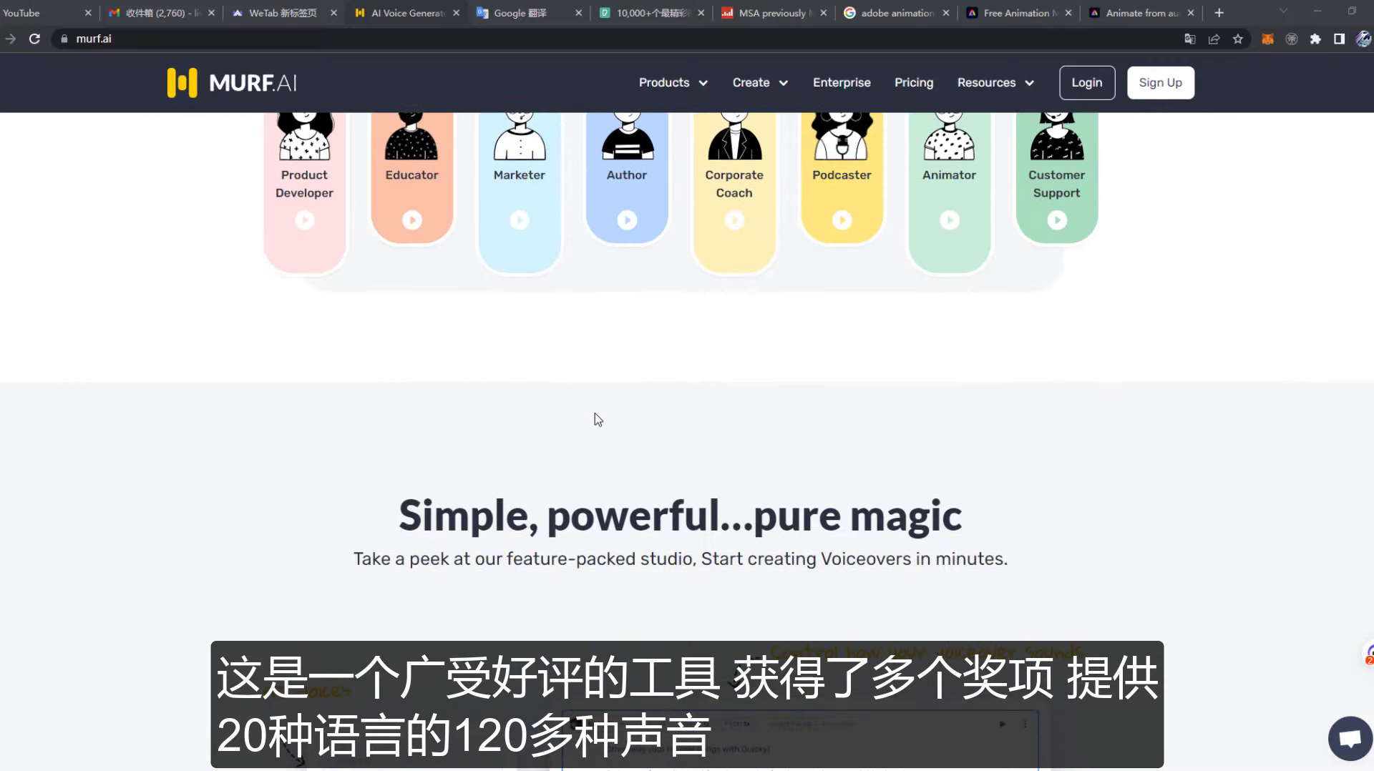
pyautogui.scroll(-10, 612, 423)
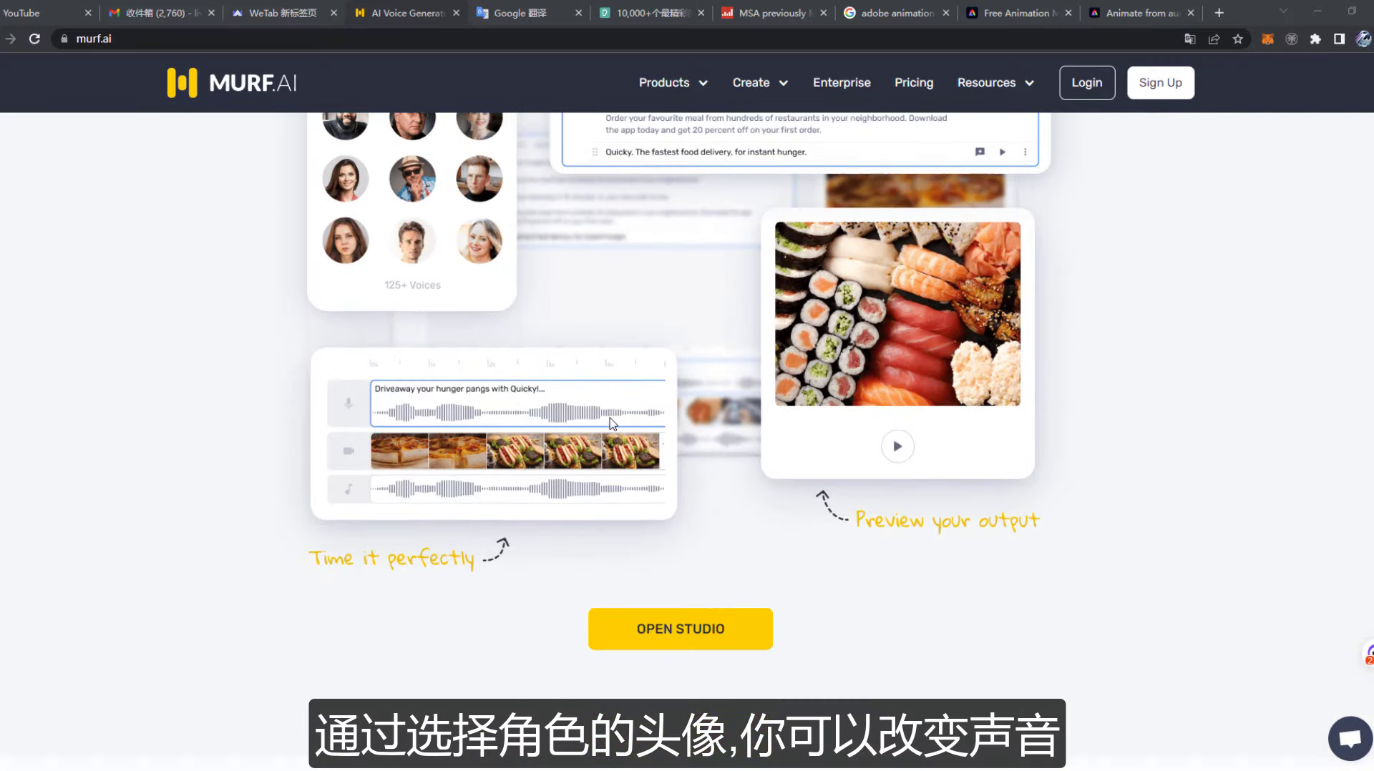
pyautogui.scroll(-3, 612, 424)
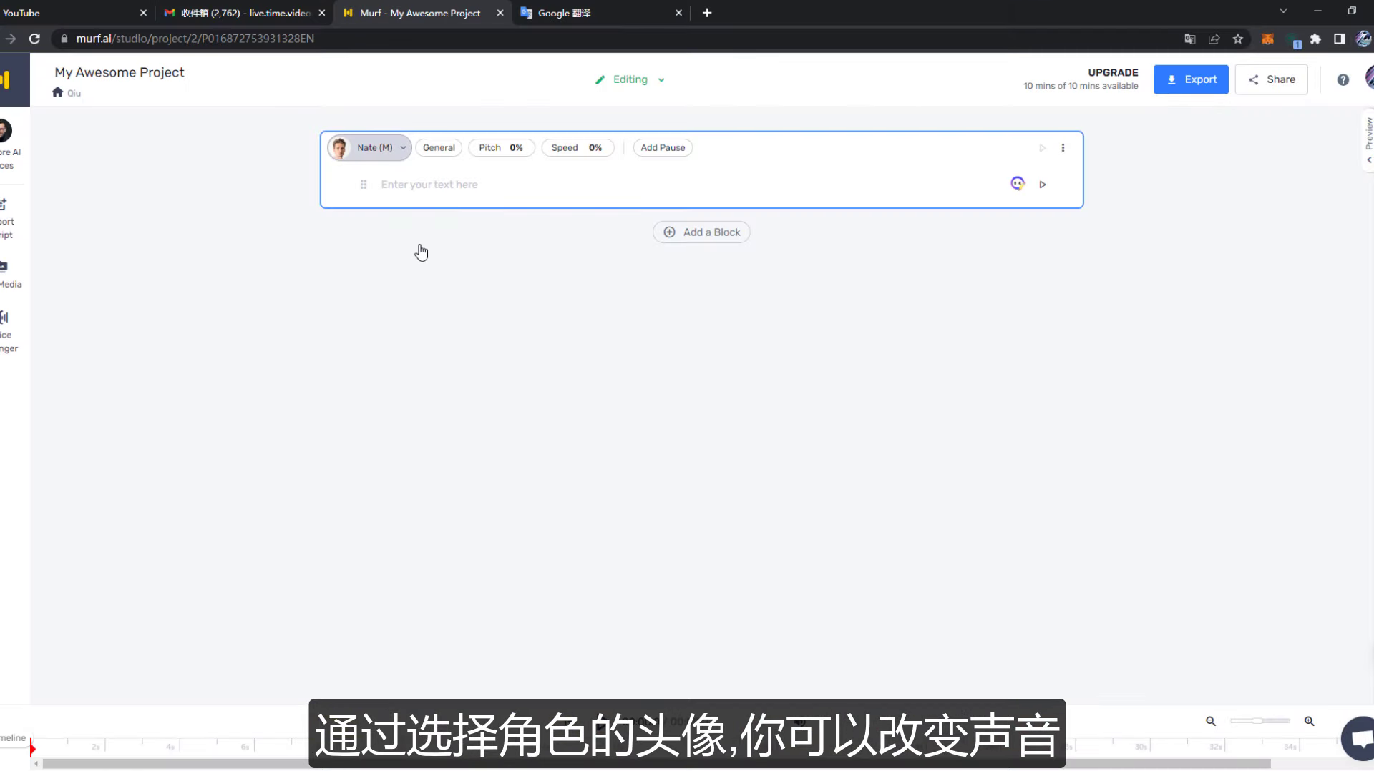
# Open the voice selection for the first text block in Murf Studio and browse the available English voices.
pyautogui.click(405, 156)
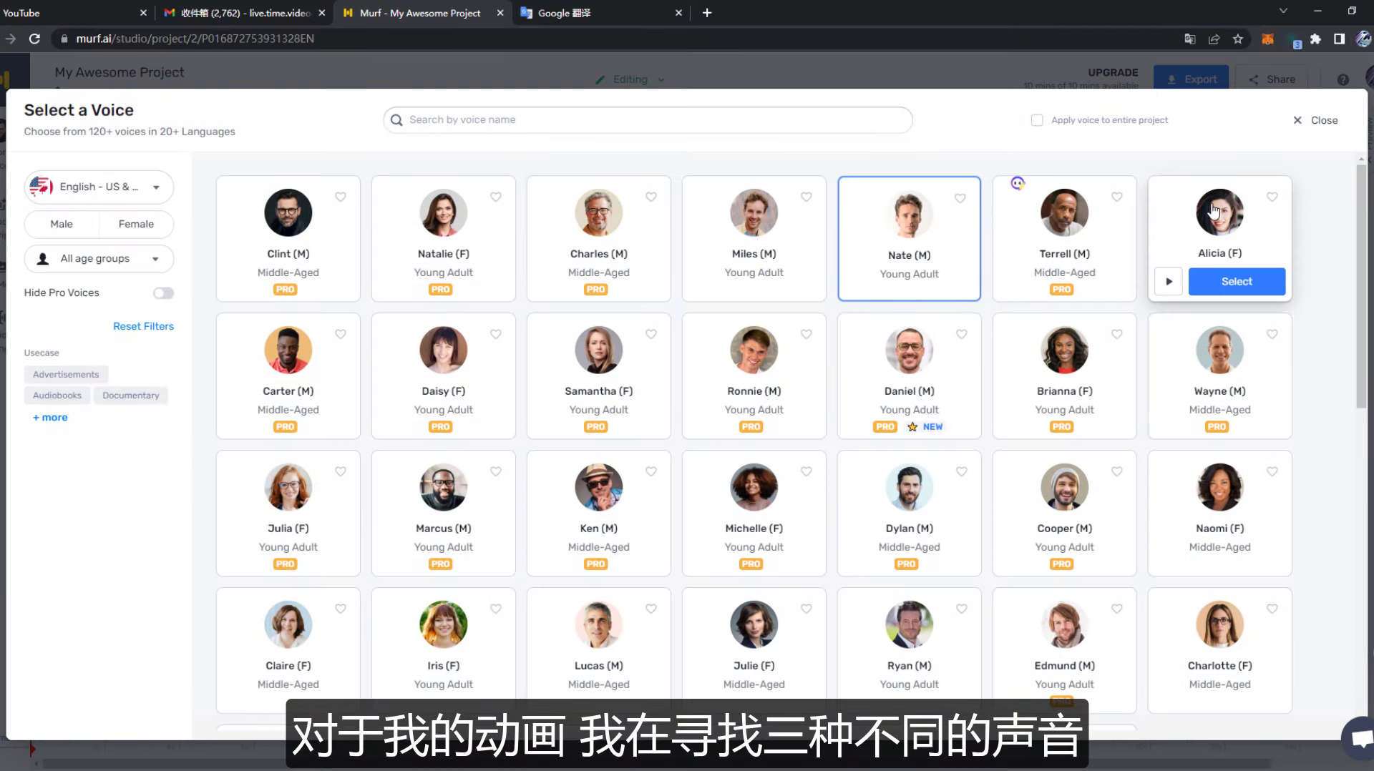
pyautogui.scroll(-2, 874, 443)
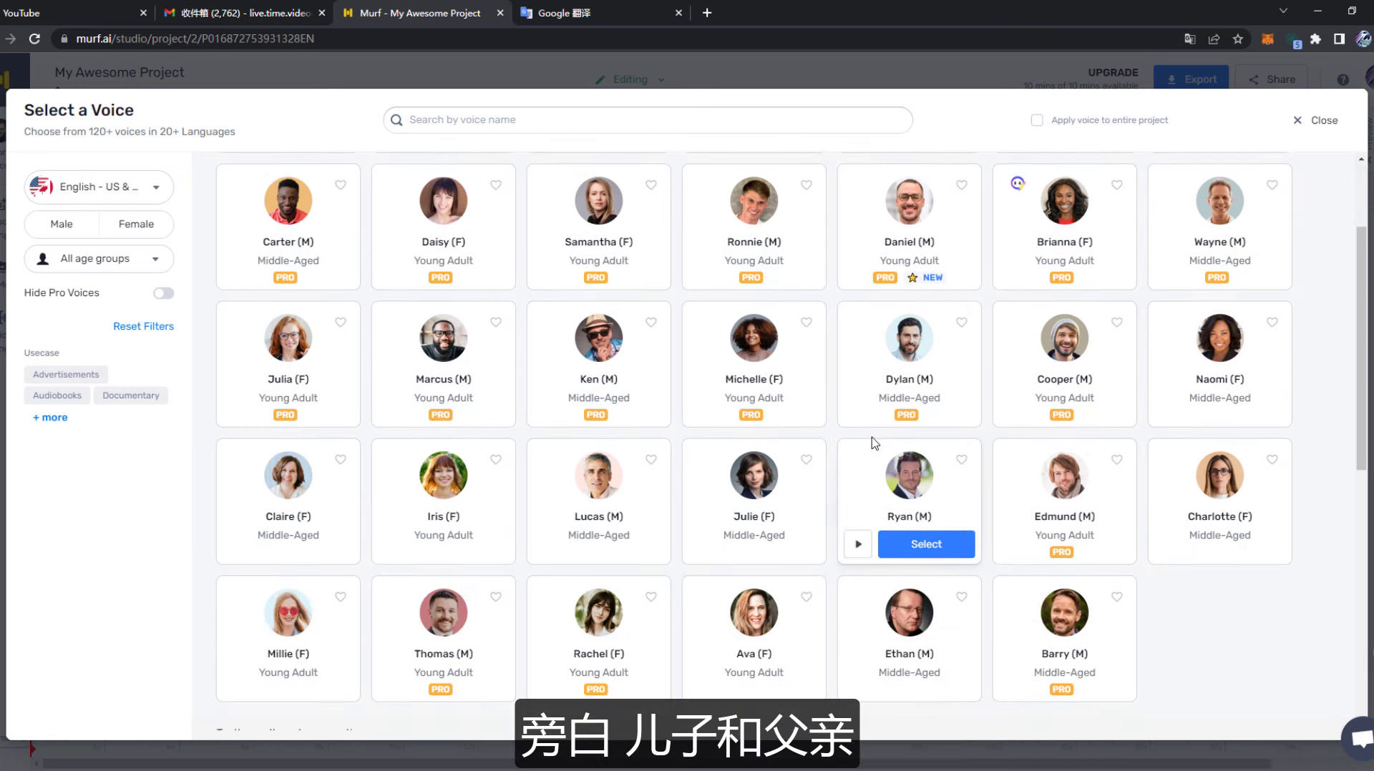
pyautogui.scroll(-5, 871, 443)
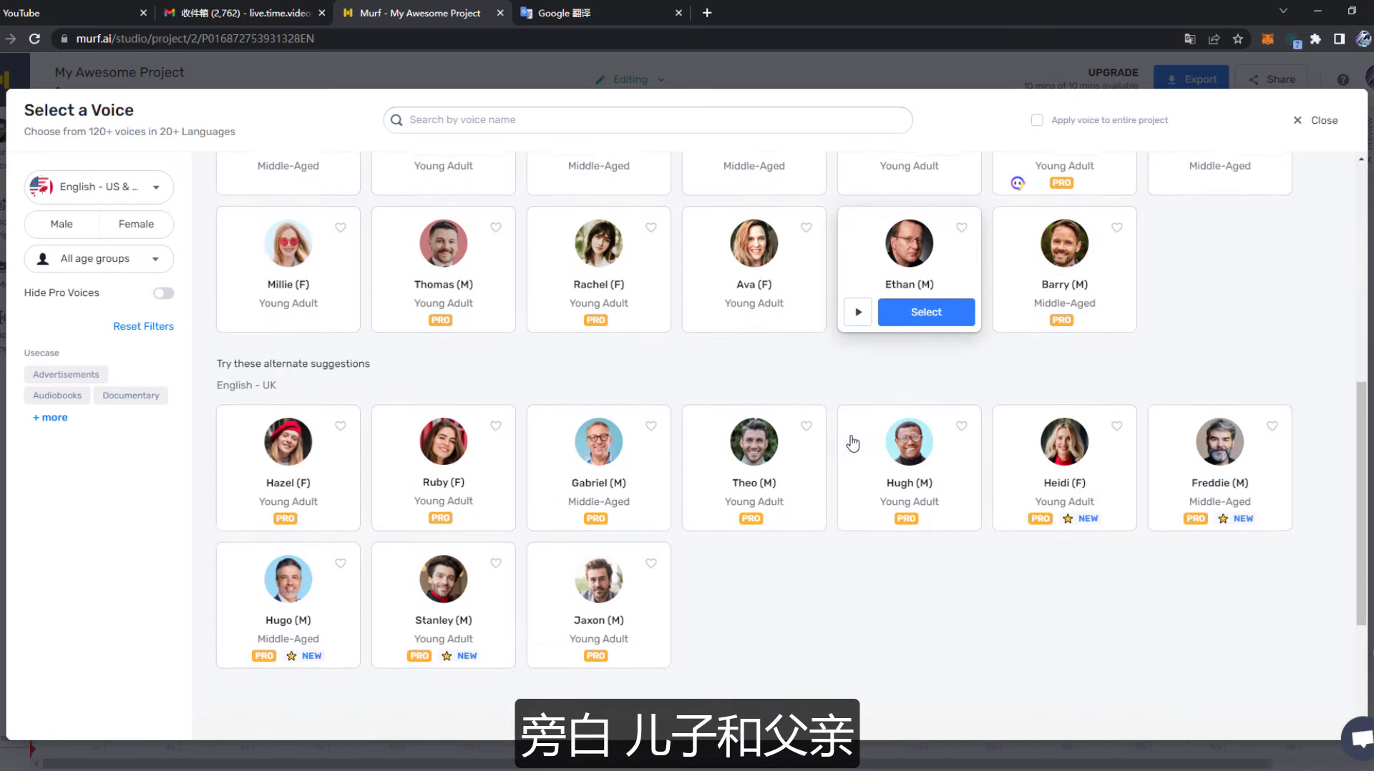
pyautogui.scroll(5, 852, 445)
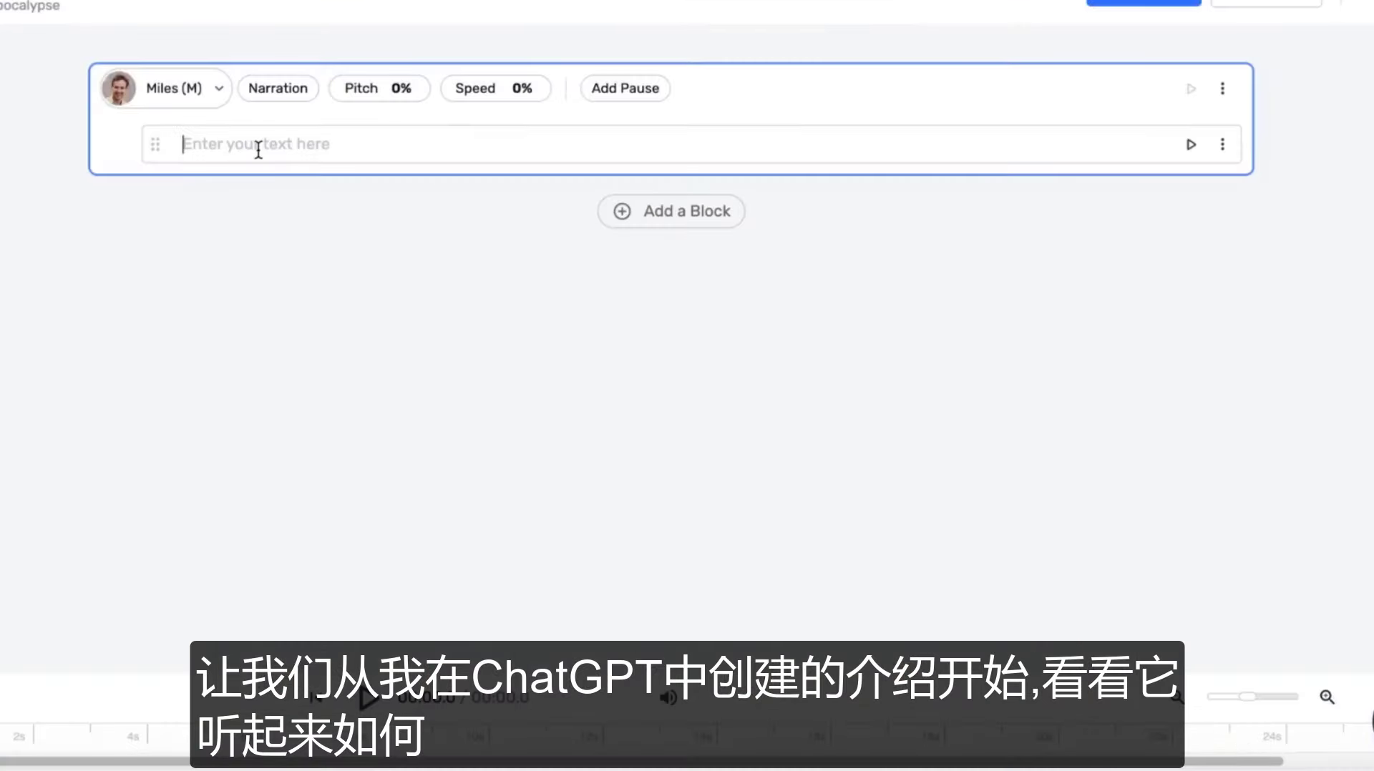
# Paste the ChatGPT-written show intro into the narrator's empty text block and play it back.
pyautogui.hotkey('ctrl', 'v')
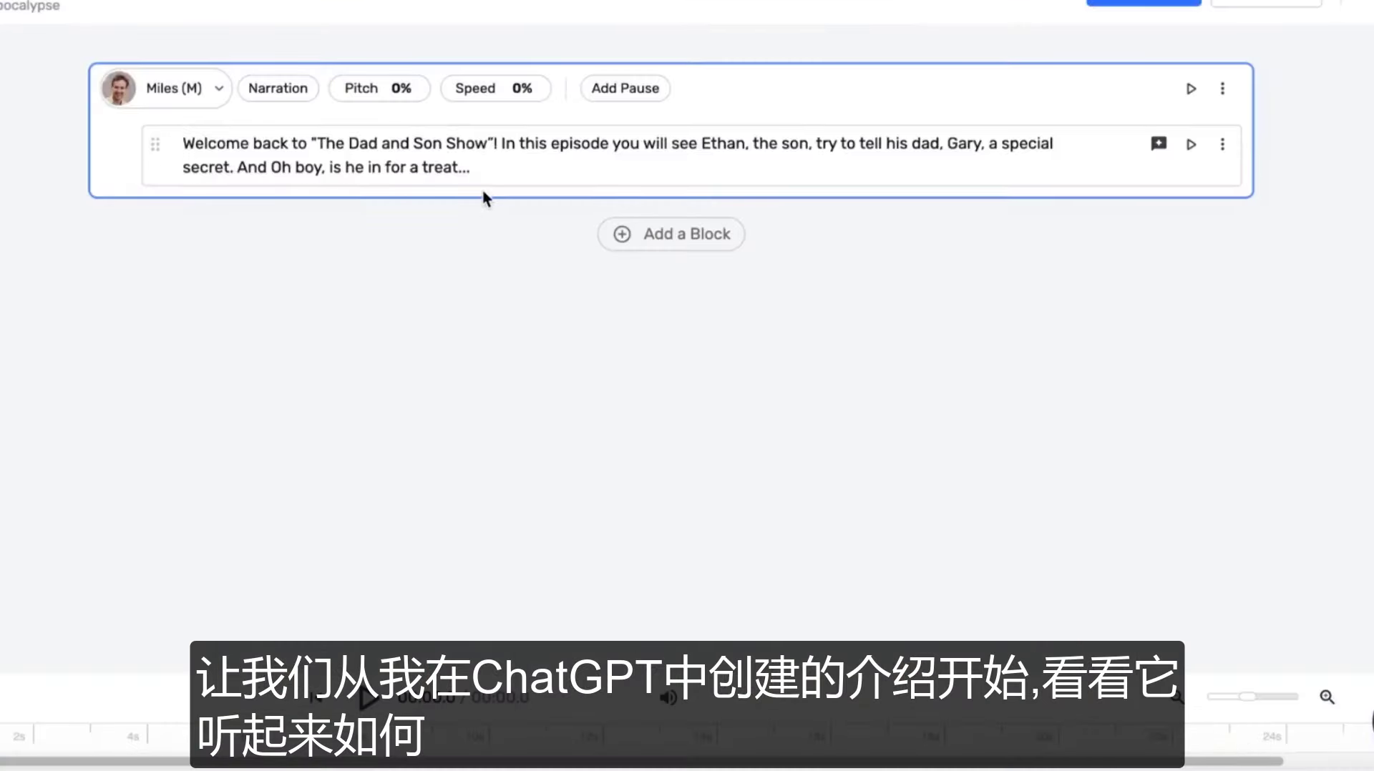
pyautogui.click(1191, 147)
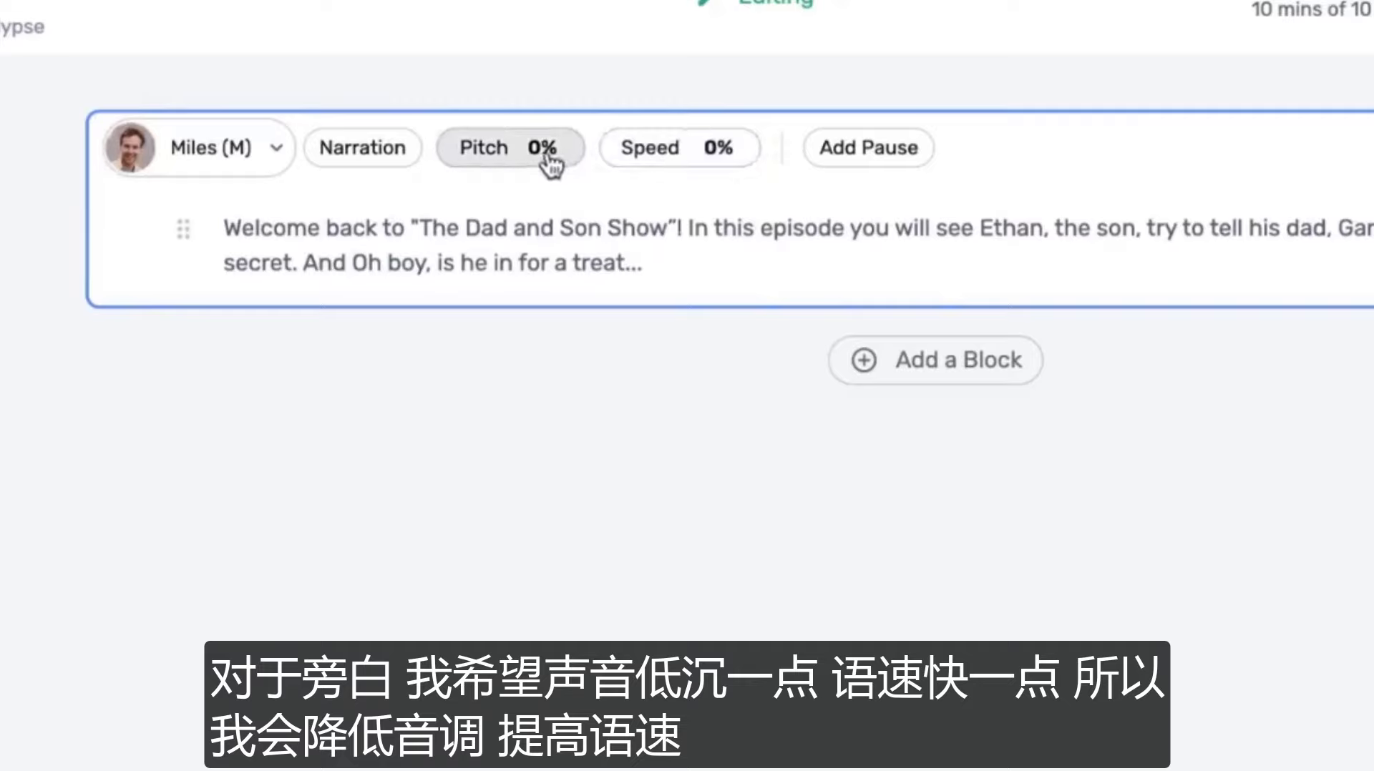
# Set the narration voice's pitch to -5% and its speed to +5%.
pyautogui.click(549, 165)
pyautogui.moveTo(400, 271); pyautogui.dragTo(619, 257)
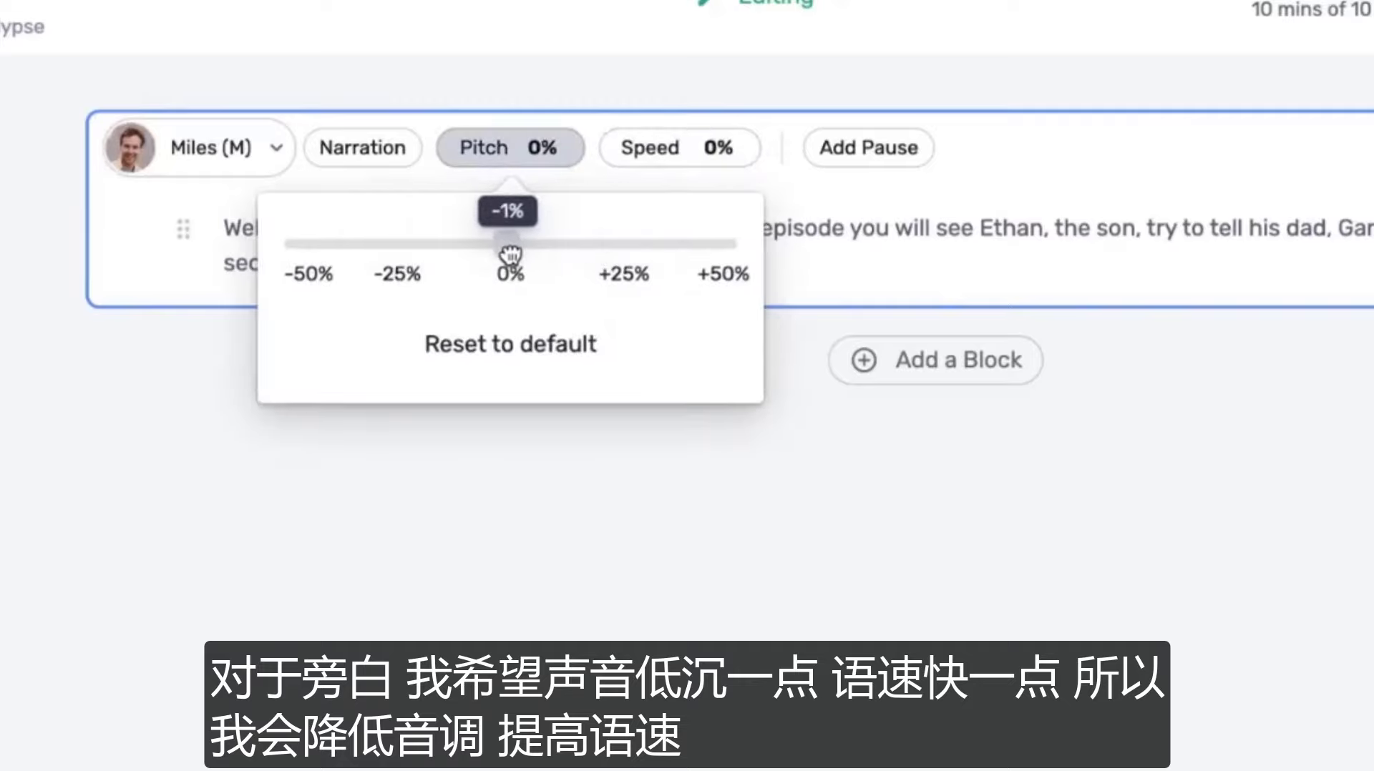
pyautogui.click(655, 161)
pyautogui.click(1154, 412)
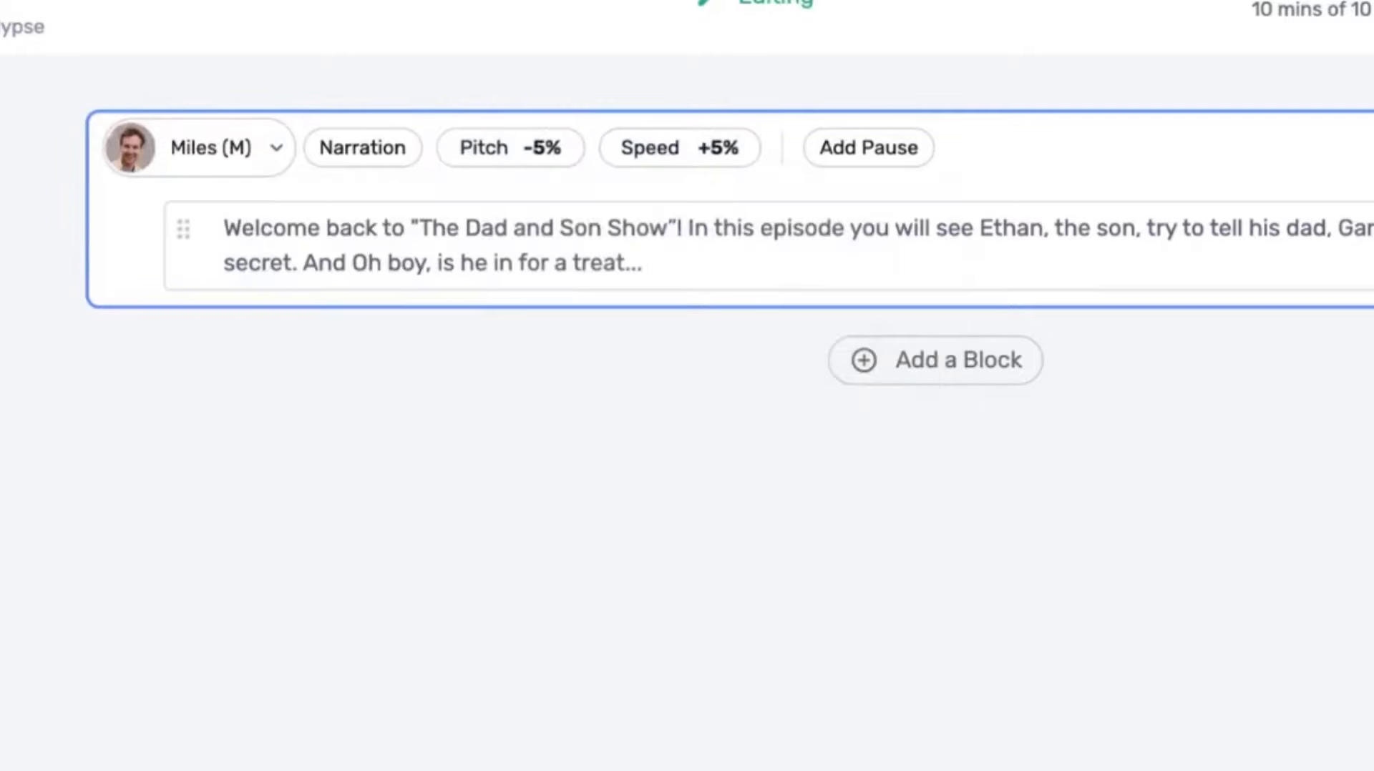
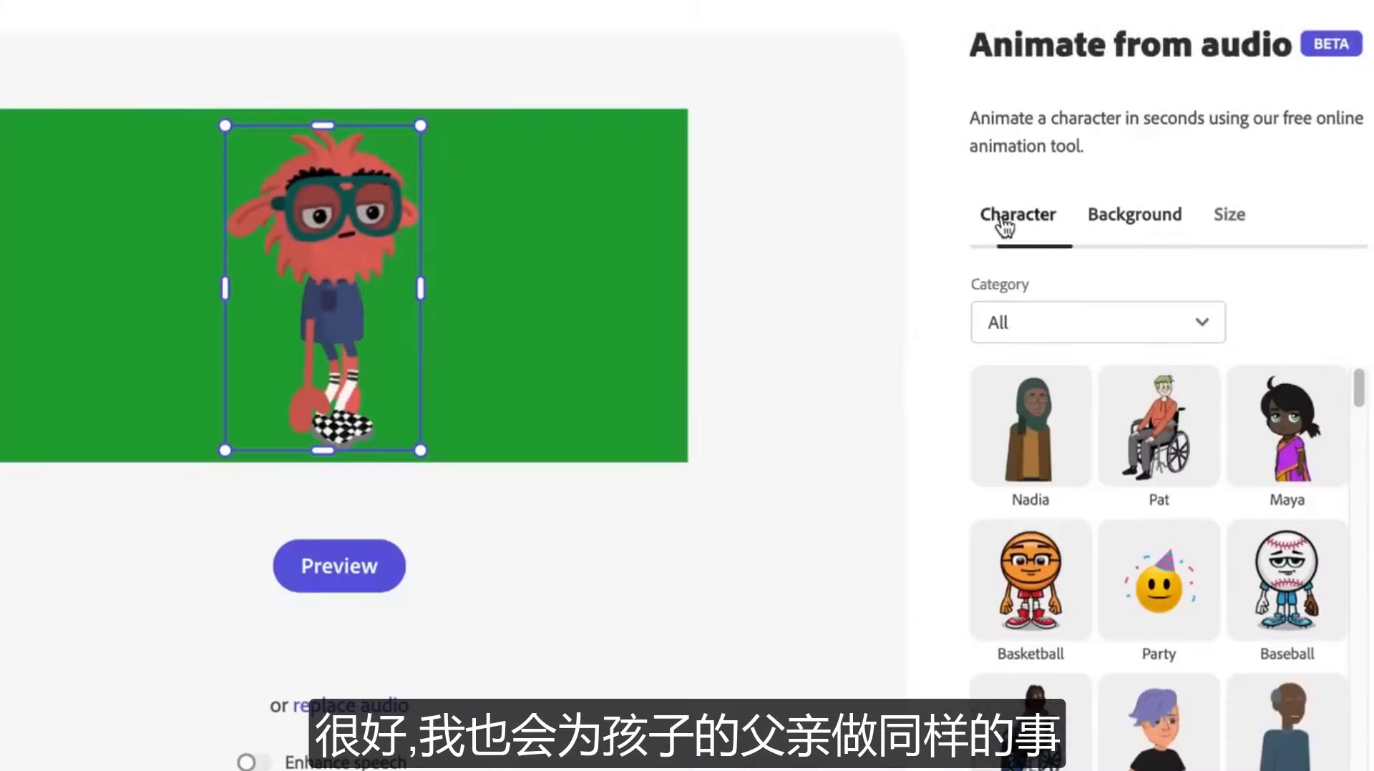
# Try the moustached Bill character for the father's animation.
pyautogui.scroll(-5, 1159, 558)
pyautogui.scroll(-4, 1328, 526)
pyautogui.click(1328, 527)
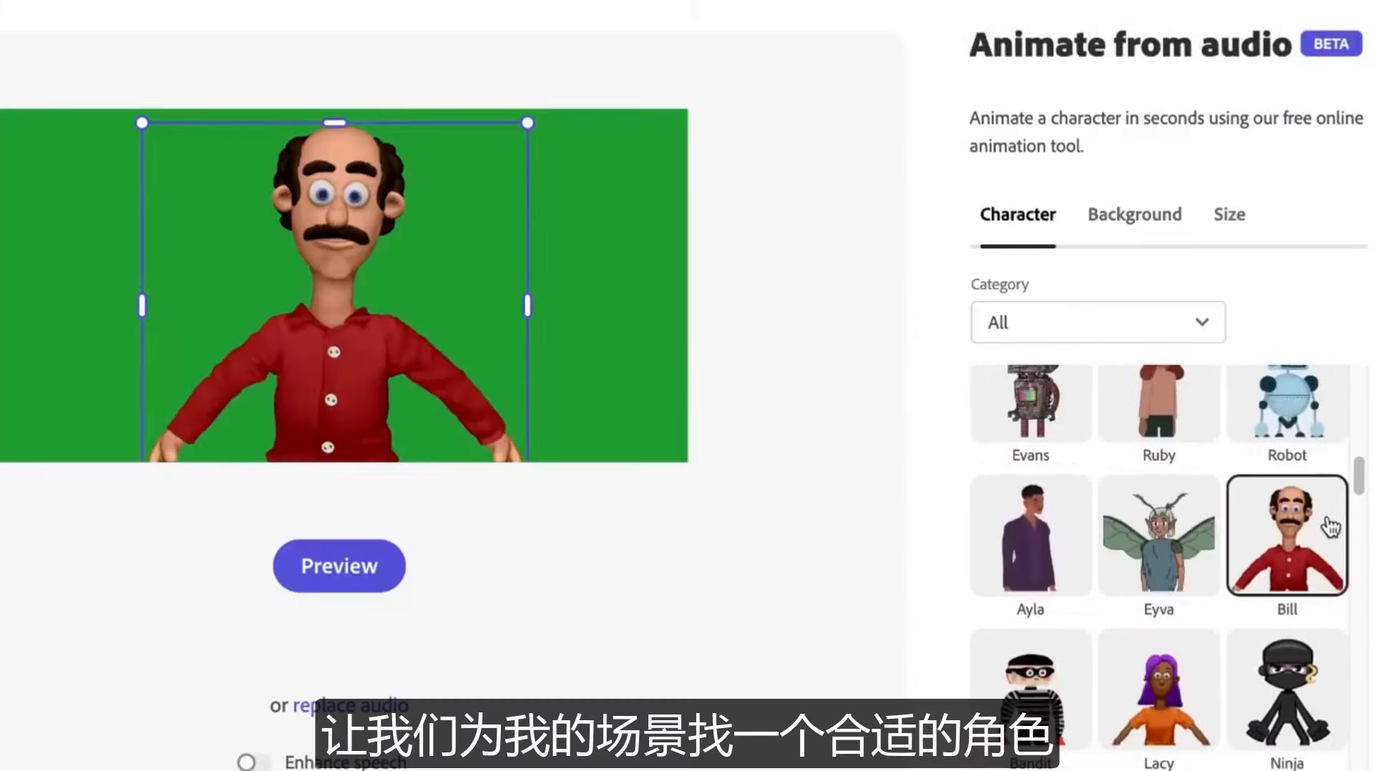
# Choose the bearded Mark character for the father and enlarge him so mainly his head fills the green background.
pyautogui.scroll(-10, 1327, 526)
pyautogui.scroll(-10, 1290, 637)
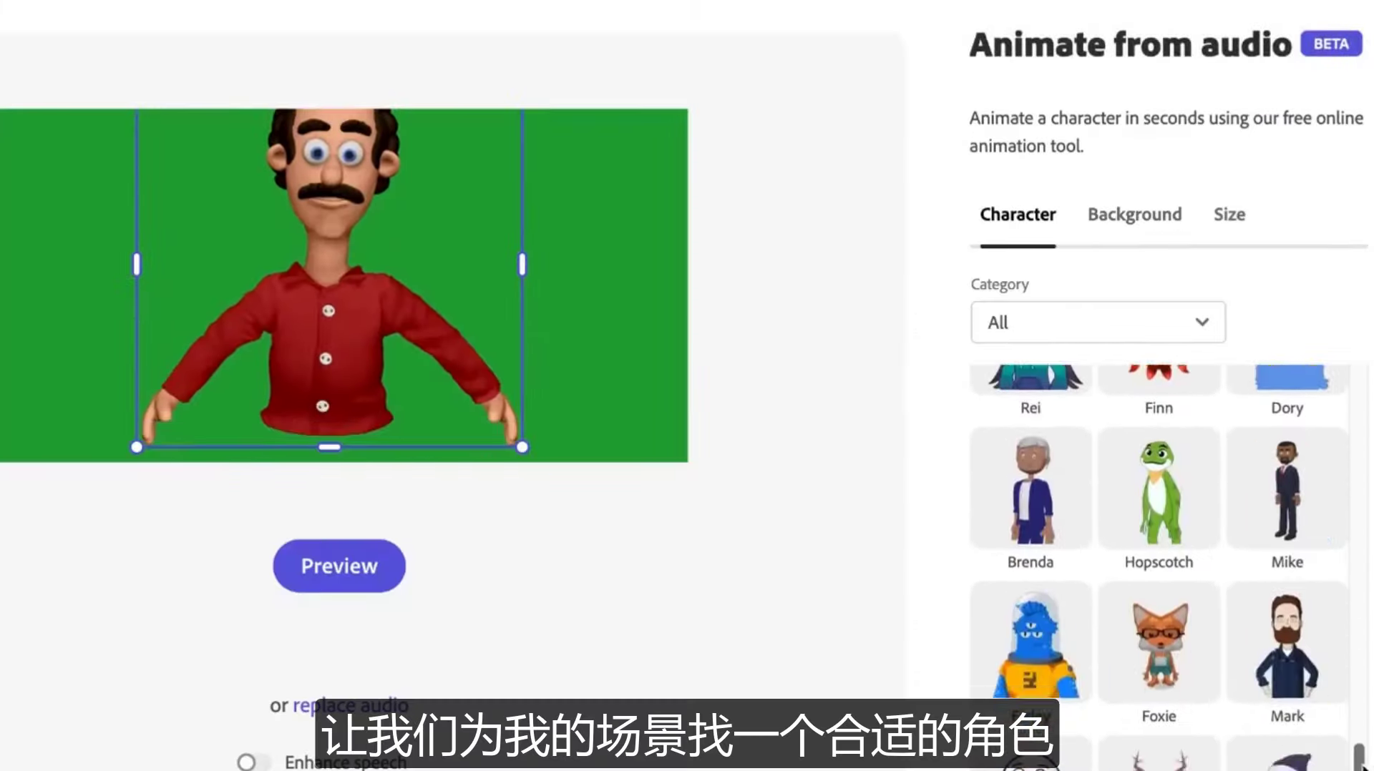
pyautogui.click(1291, 638)
pyautogui.moveTo(334, 238); pyautogui.dragTo(322, 289)
pyautogui.moveTo(408, 140); pyautogui.dragTo(356, 202)
pyautogui.moveTo(296, 286); pyautogui.dragTo(367, 176)
pyautogui.moveTo(440, 137); pyautogui.dragTo(434, 82)
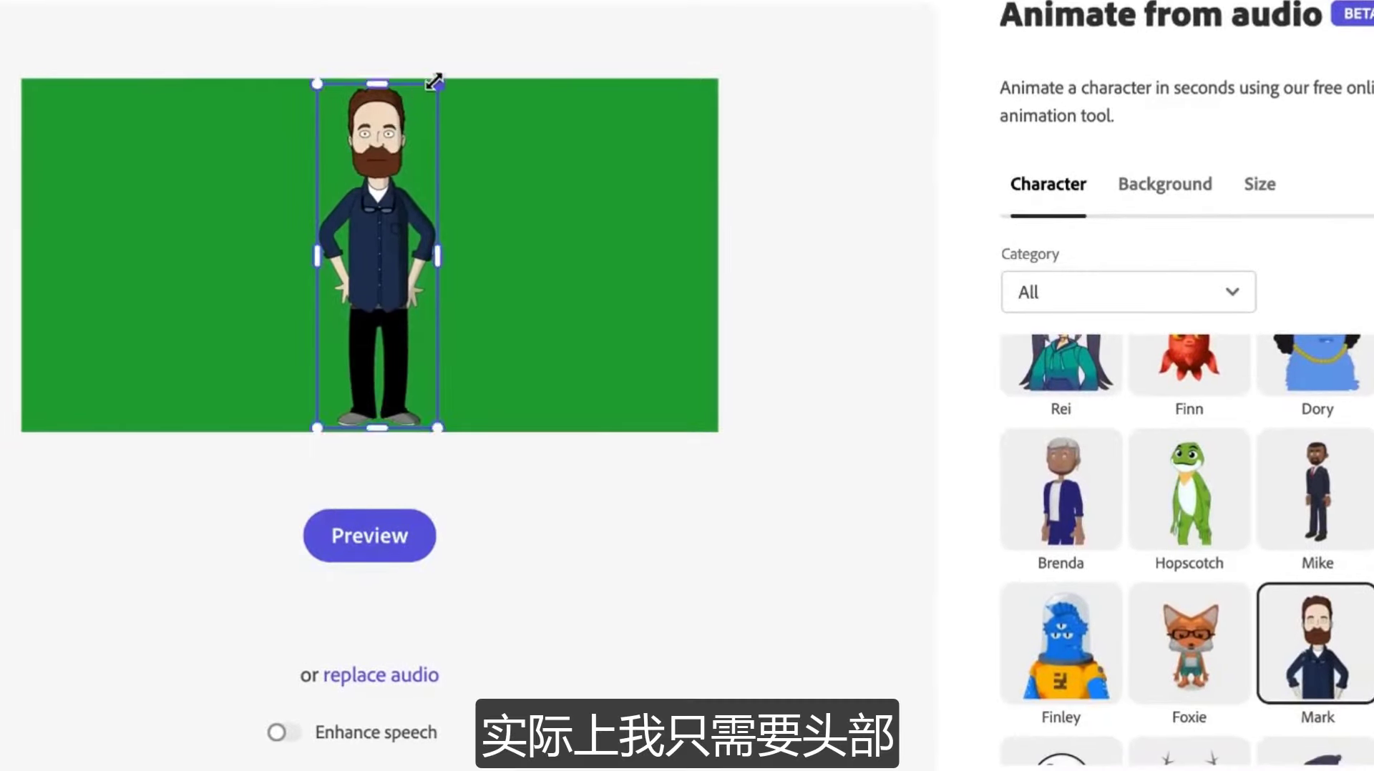
pyautogui.moveTo(439, 433); pyautogui.dragTo(651, 769)
pyautogui.moveTo(530, 313); pyautogui.dragTo(432, 322)
# Generate the father's animation from the replaced audio and download the resulting video.
pyautogui.click(383, 680)
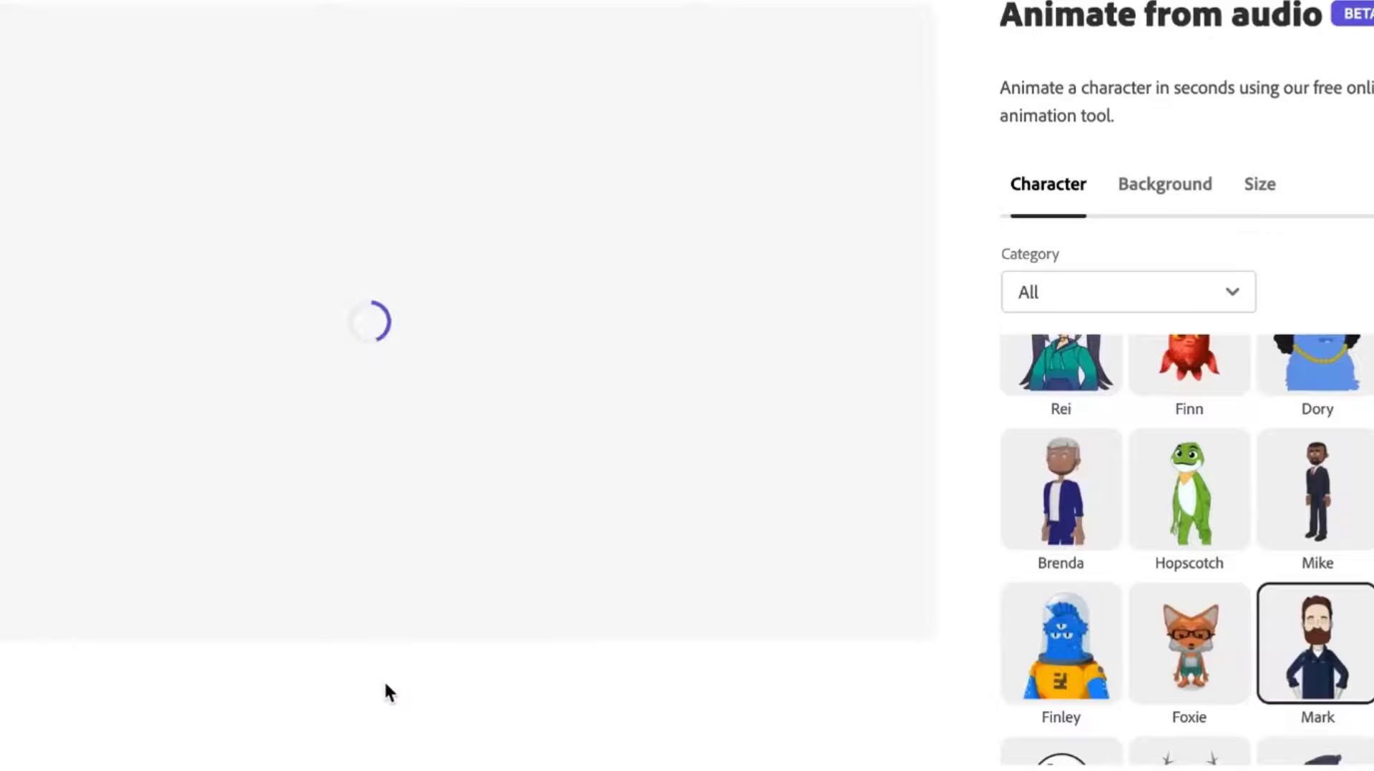
pyautogui.click(372, 676)
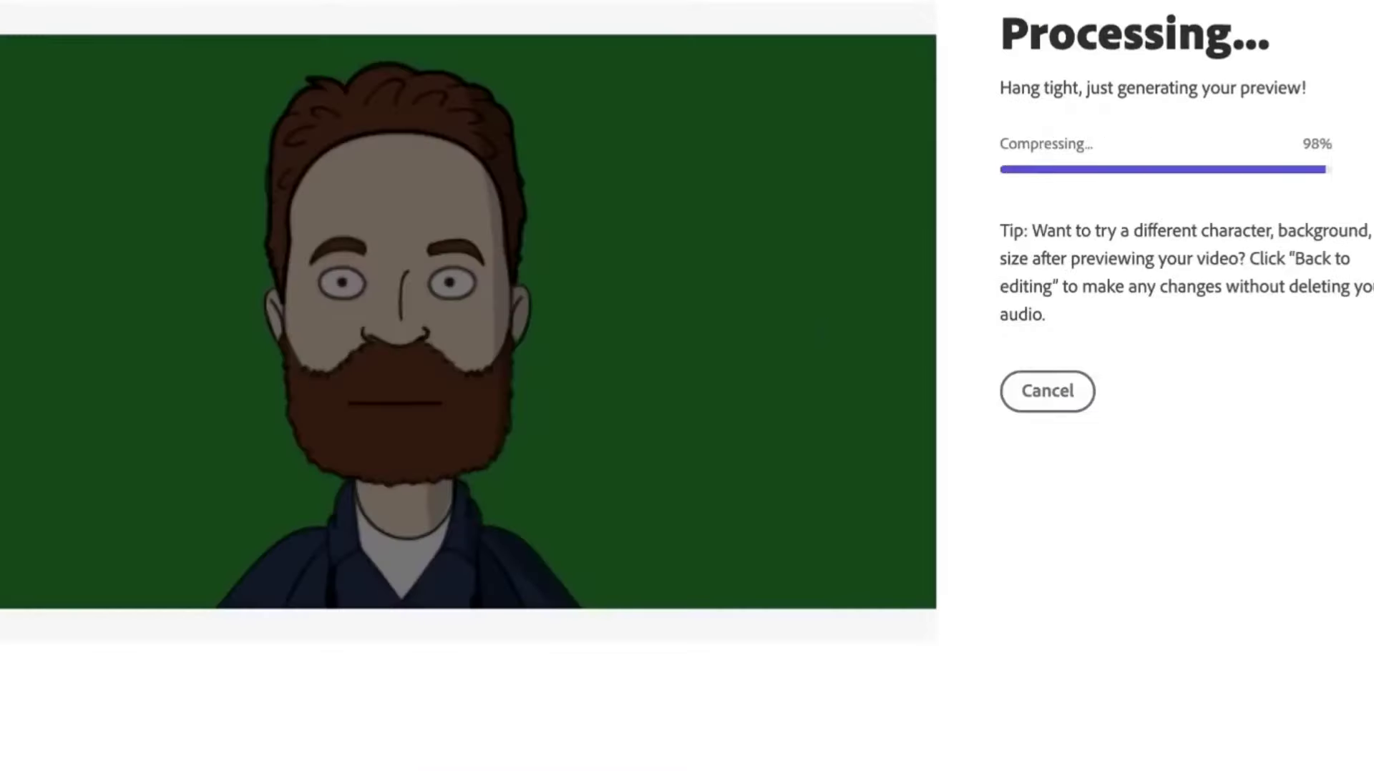
pyautogui.click(1271, 130)
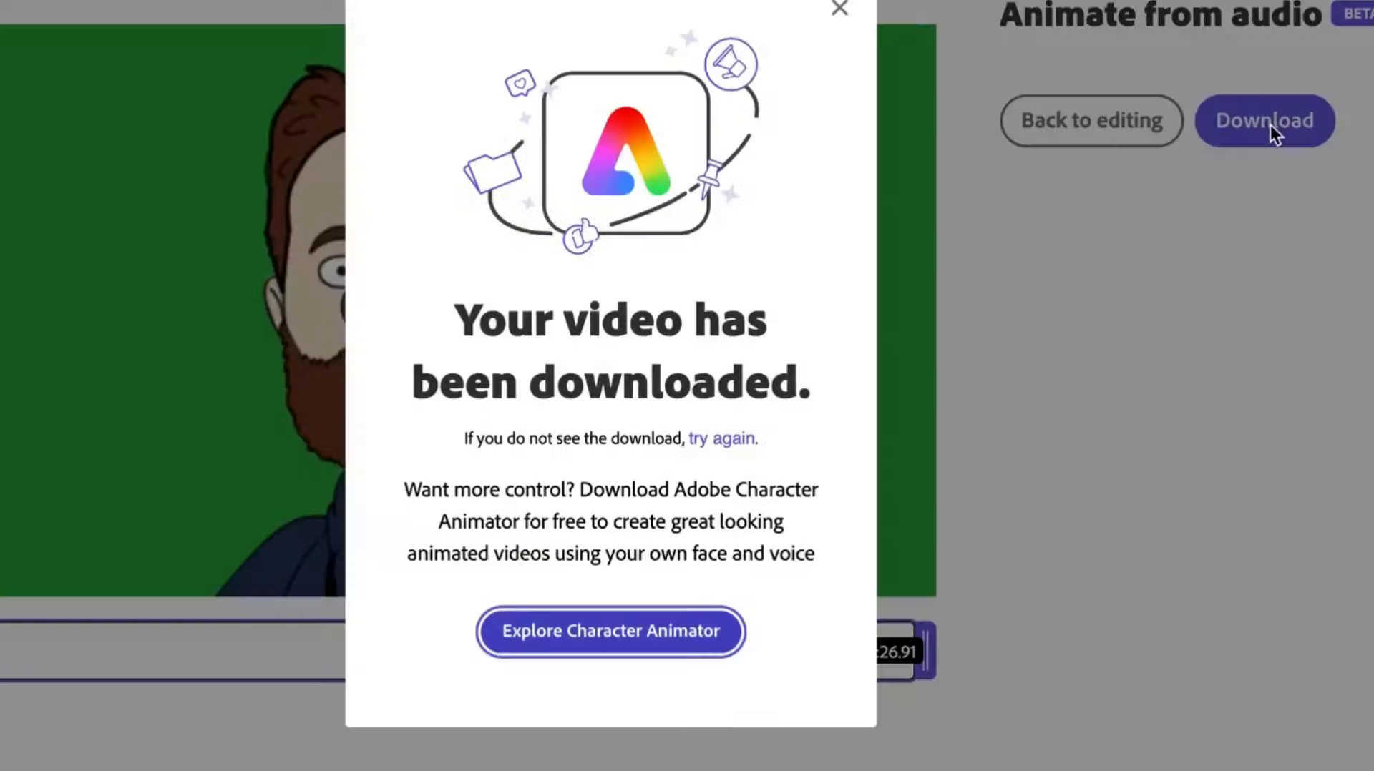
pyautogui.click(983, 58)
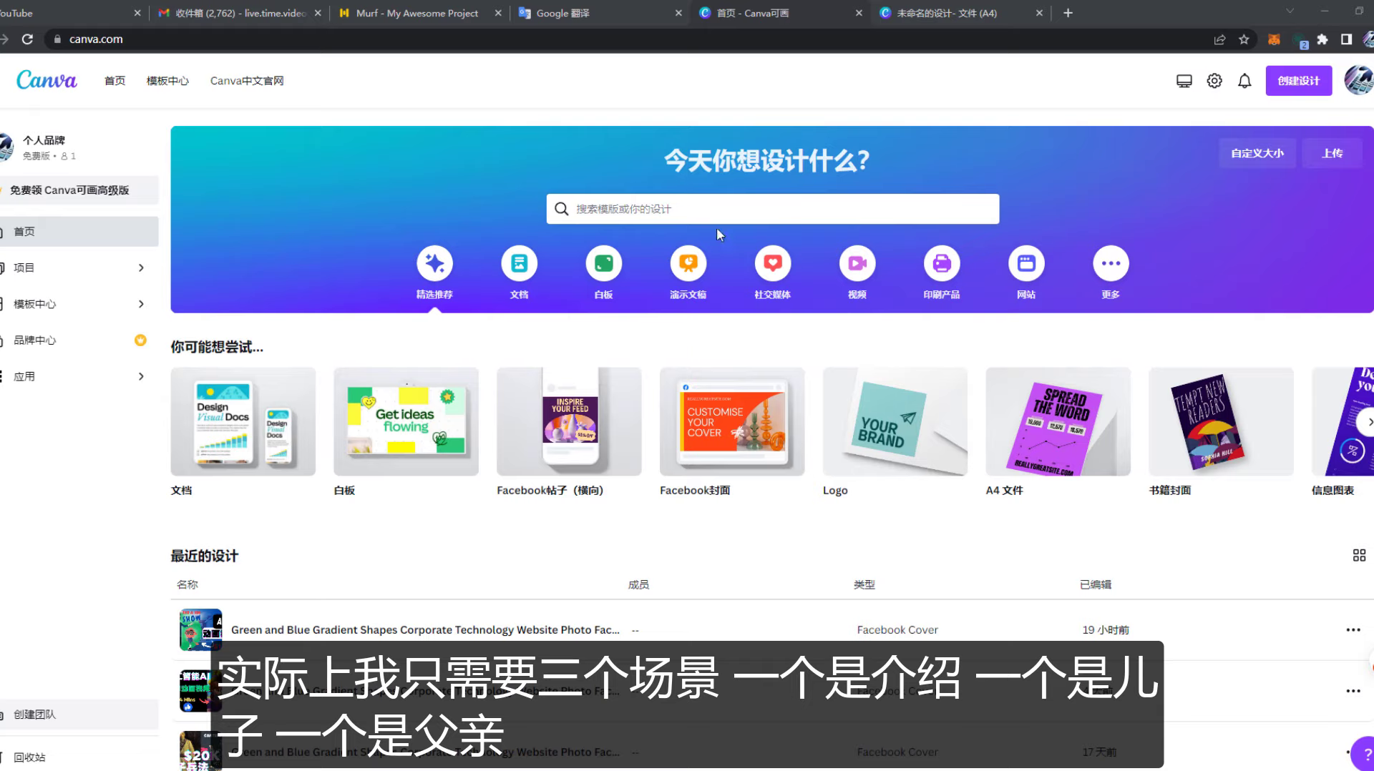
# Switch to the untitled Canva design and place an enlarged red-roofed house with garages on the blank page.
pyautogui.click(934, 14)
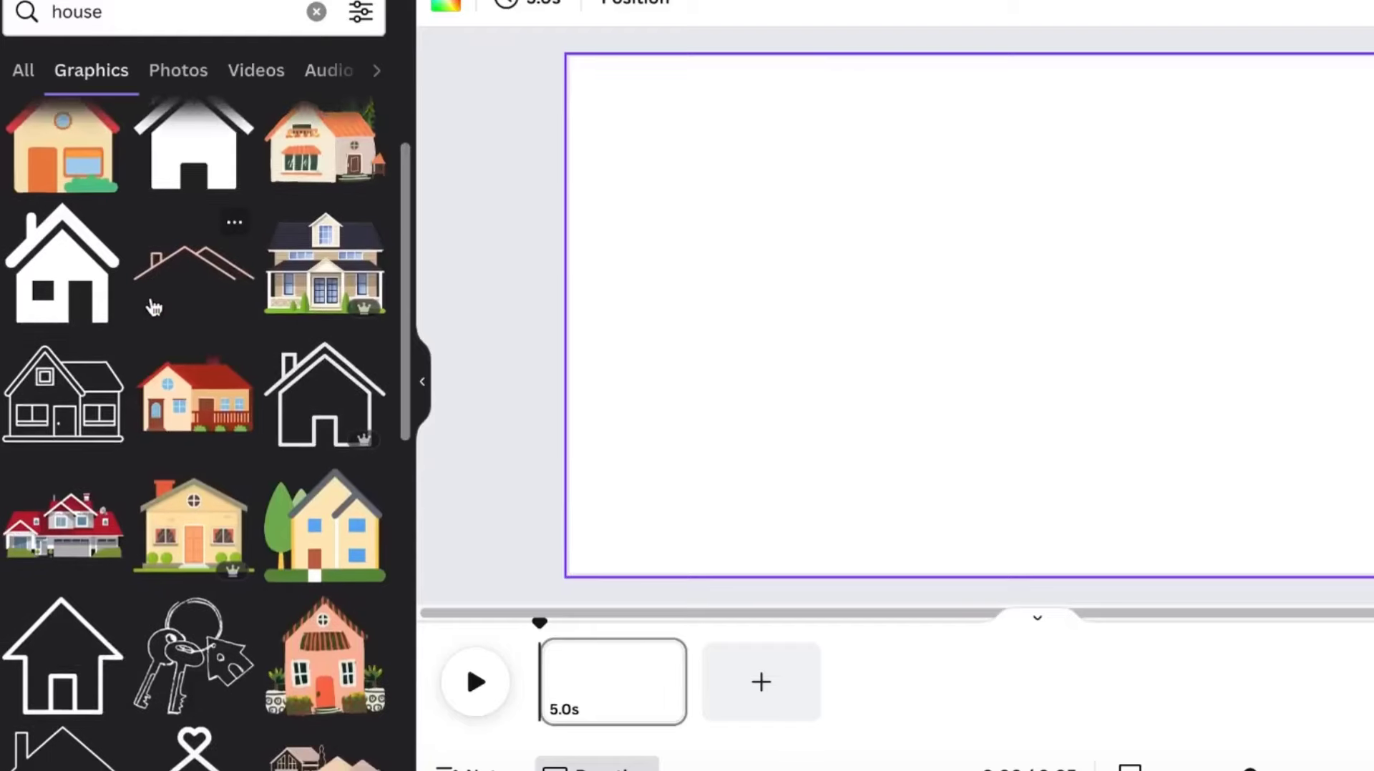
pyautogui.scroll(-3, 193, 429)
pyautogui.click(62, 352)
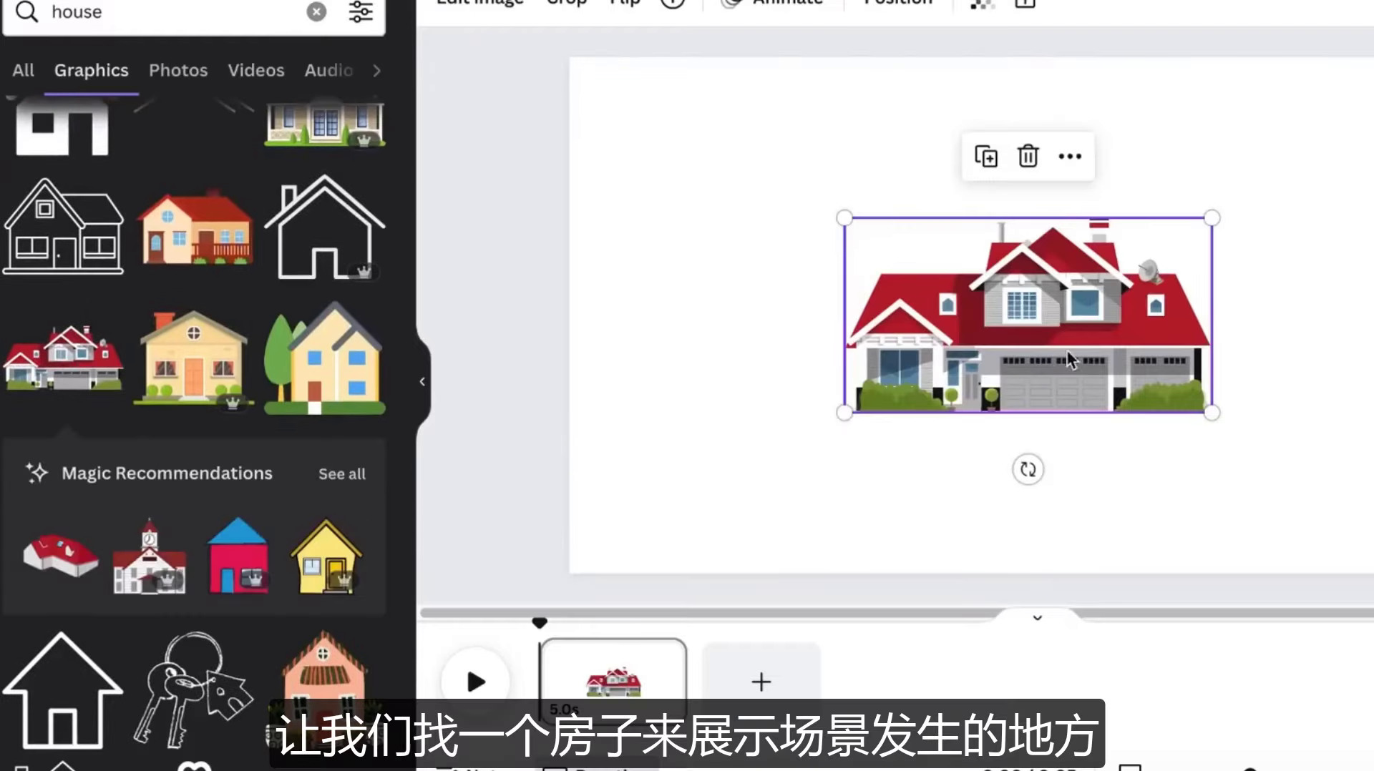
pyautogui.moveTo(1106, 356); pyautogui.dragTo(1328, 474)
pyautogui.moveTo(1005, 359); pyautogui.dragTo(1122, 330)
pyautogui.click(837, 372)
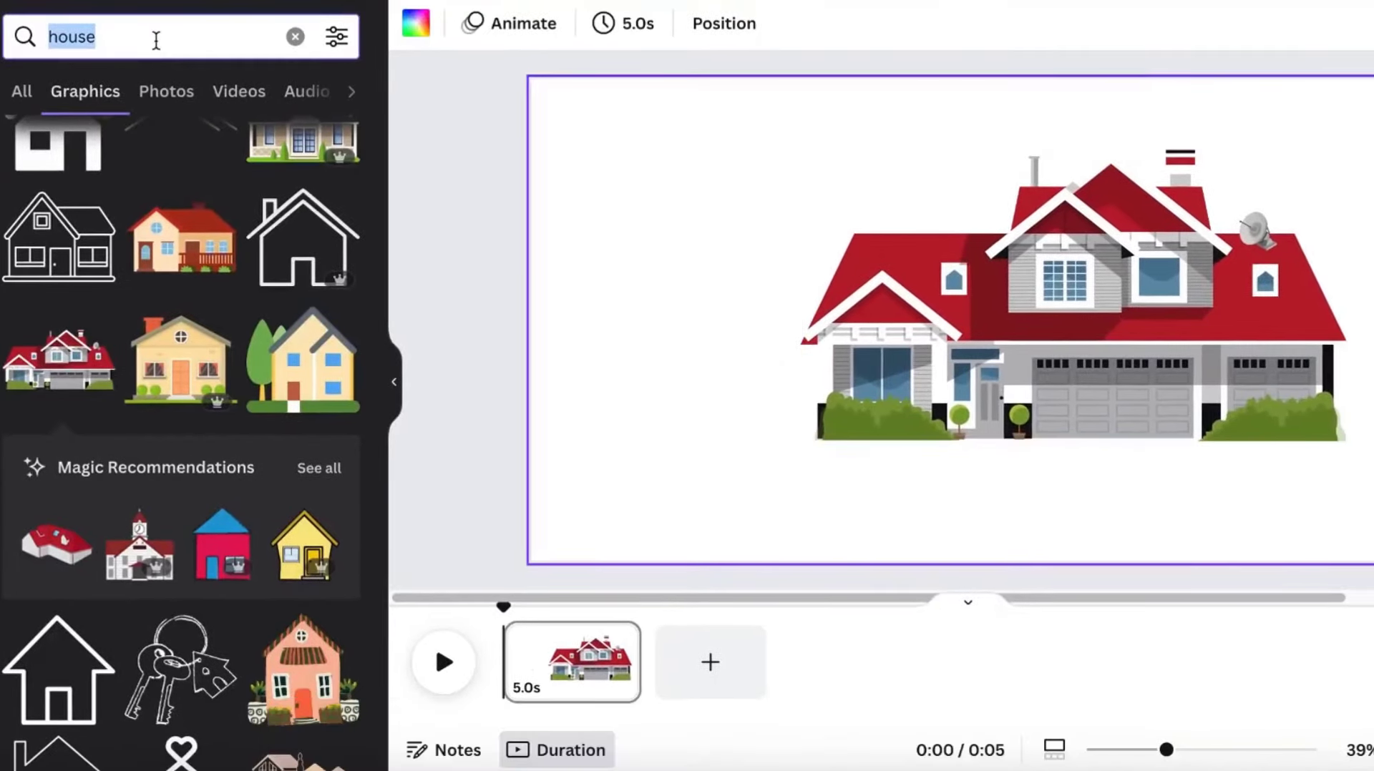
# Search the graphics for "road" and stretch the first straight road across the page in front of the house.
pyautogui.write('road')
pyautogui.press('Return')
pyautogui.click(62, 254)
pyautogui.moveTo(1143, 402); pyautogui.dragTo(1352, 601)
pyautogui.moveTo(944, 406); pyautogui.dragTo(764, 540)
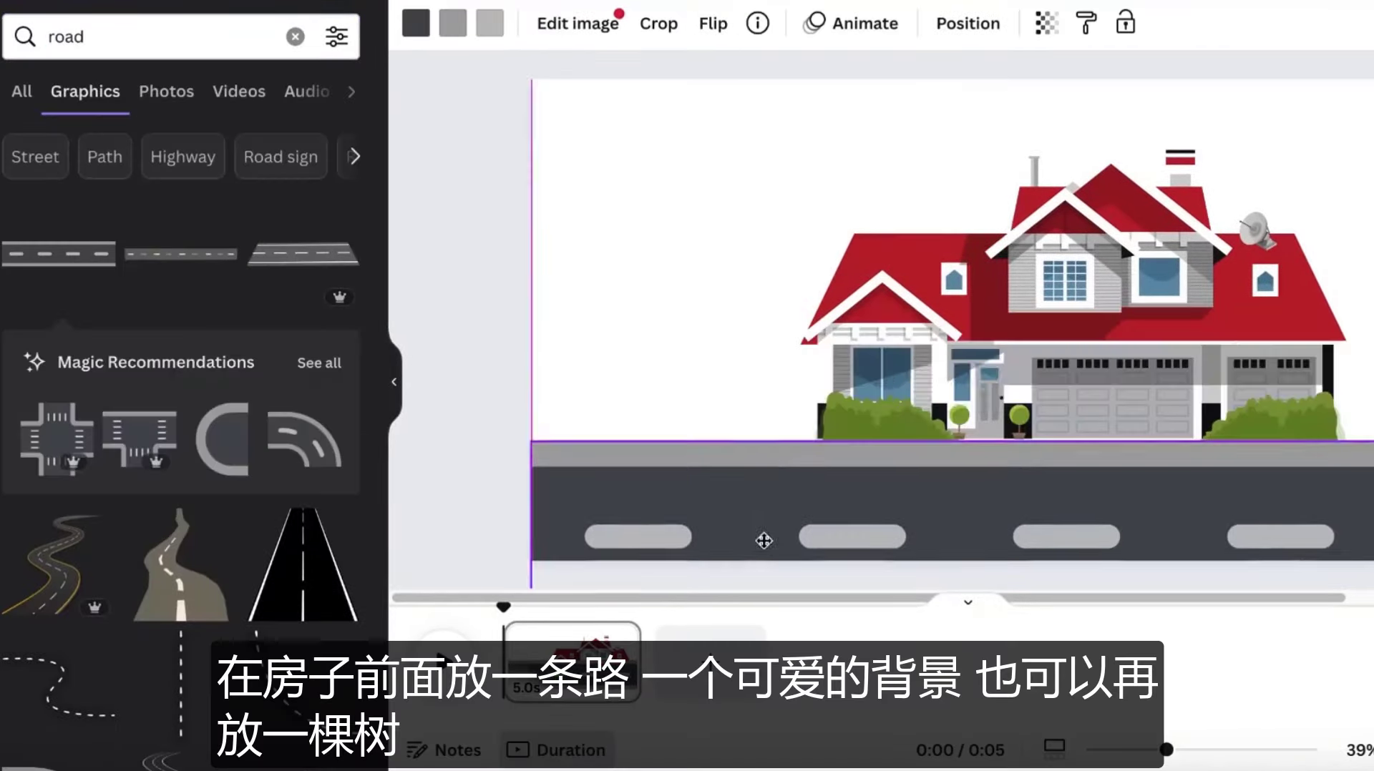
# Replace the road with the dark straight one with white dashes, spanning the page below the house.
pyautogui.scroll(-10, 213, 402)
pyautogui.click(302, 447)
pyautogui.press('Delete')
pyautogui.moveTo(628, 458); pyautogui.dragTo(531, 482)
pyautogui.moveTo(644, 401); pyautogui.dragTo(644, 465)
pyautogui.click(452, 344)
pyautogui.hotkey('ctrl', 'z')
pyautogui.hotkey('ctrl', 'z')
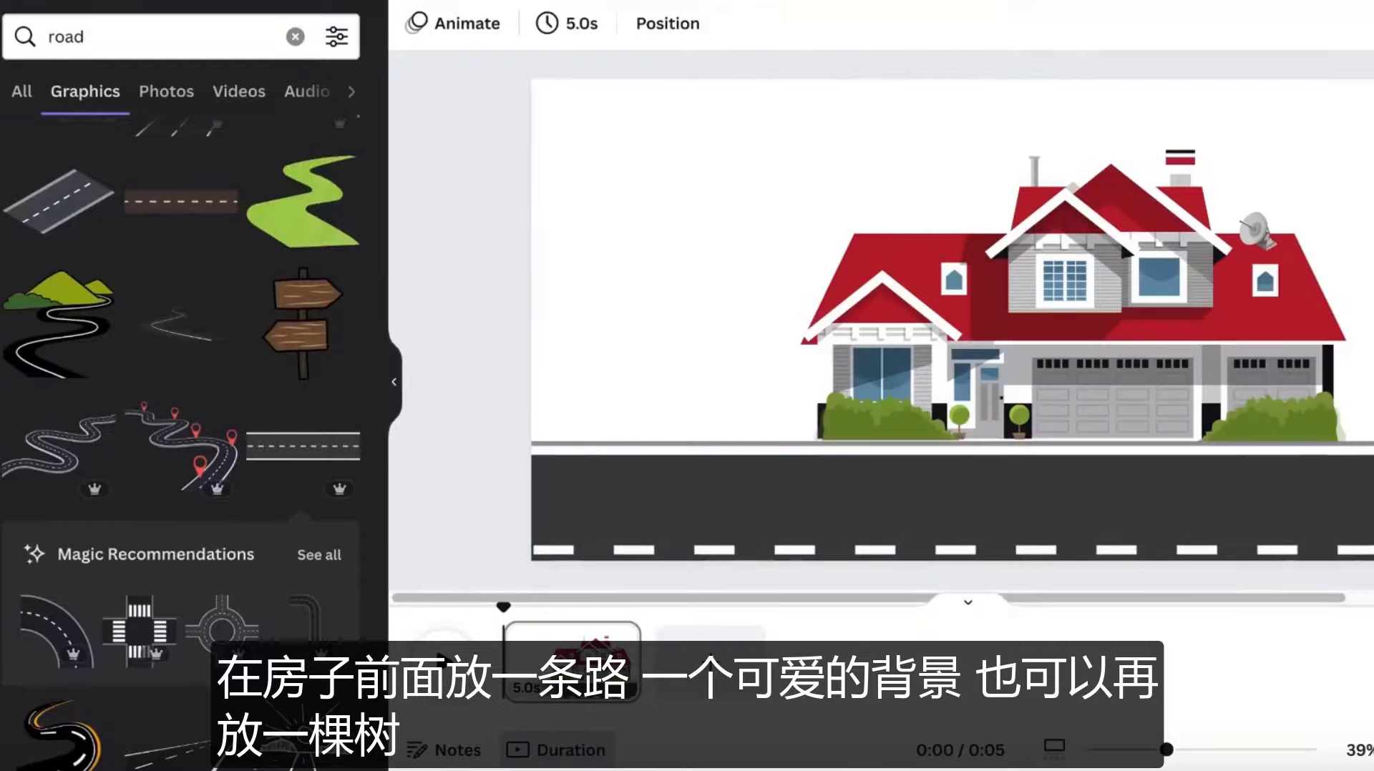
# Search for "background horizon" and stretch the landscape with clouds, green fields and a fence over the whole page.
pyautogui.click(165, 37)
pyautogui.write('background horizon')
pyautogui.press('Return')
pyautogui.click(303, 254)
pyautogui.moveTo(1119, 414); pyautogui.dragTo(1366, 562)
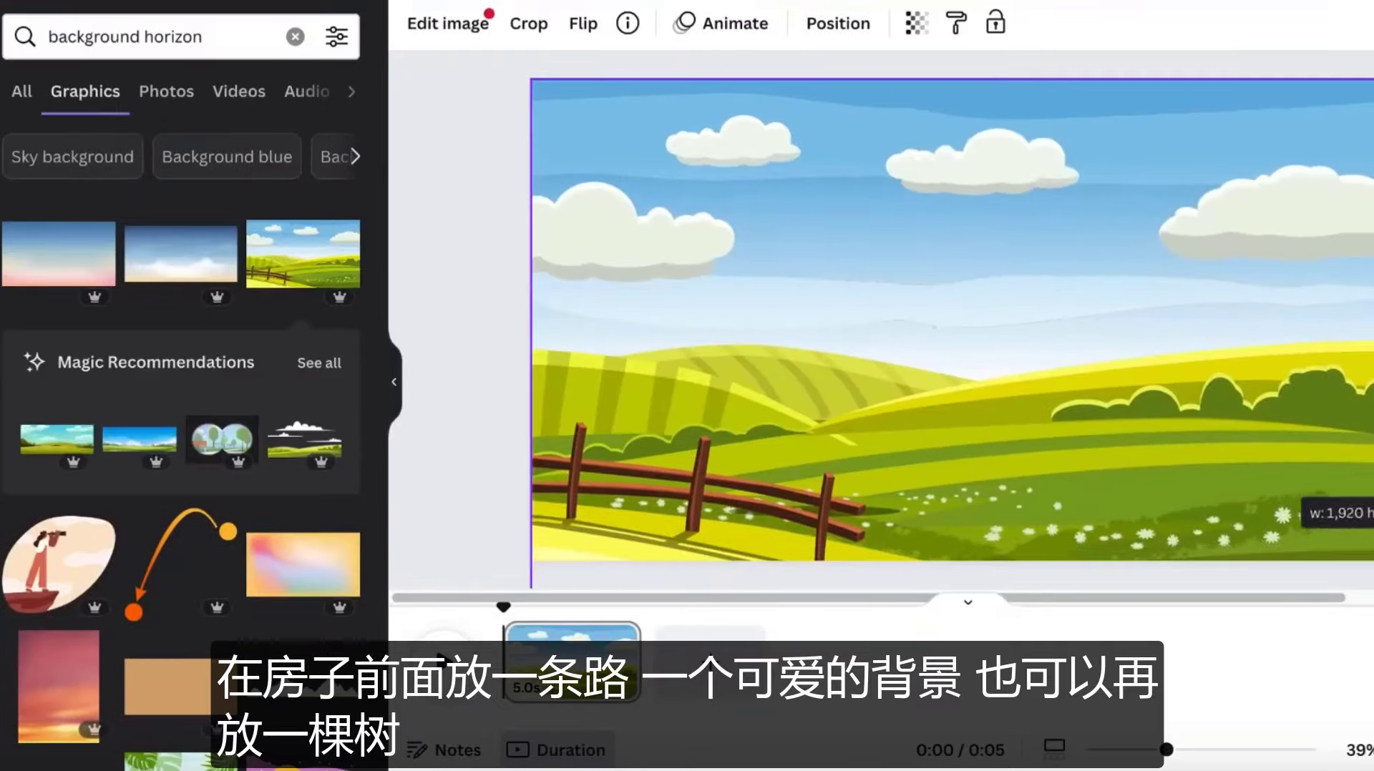
# Send the landscape behind the house and the road.
pyautogui.rightClick(1109, 494)
pyautogui.moveTo(1059, 347)
pyautogui.click(1331, 485)
pyautogui.click(1312, 278)
pyautogui.click(1016, 286)
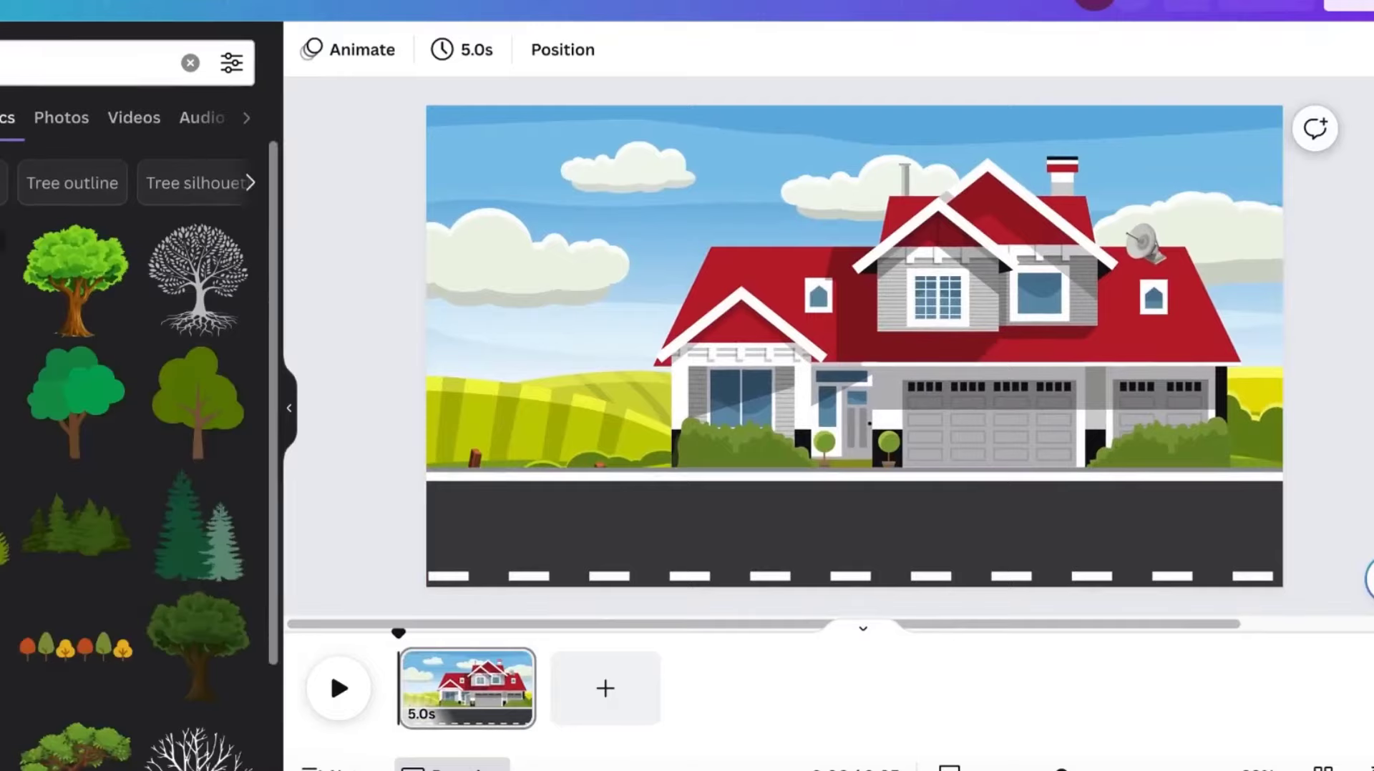
# Add a large green tree at the scene's left edge, beside the house.
pyautogui.moveTo(75, 279); pyautogui.dragTo(528, 257)
pyautogui.press('Escape')
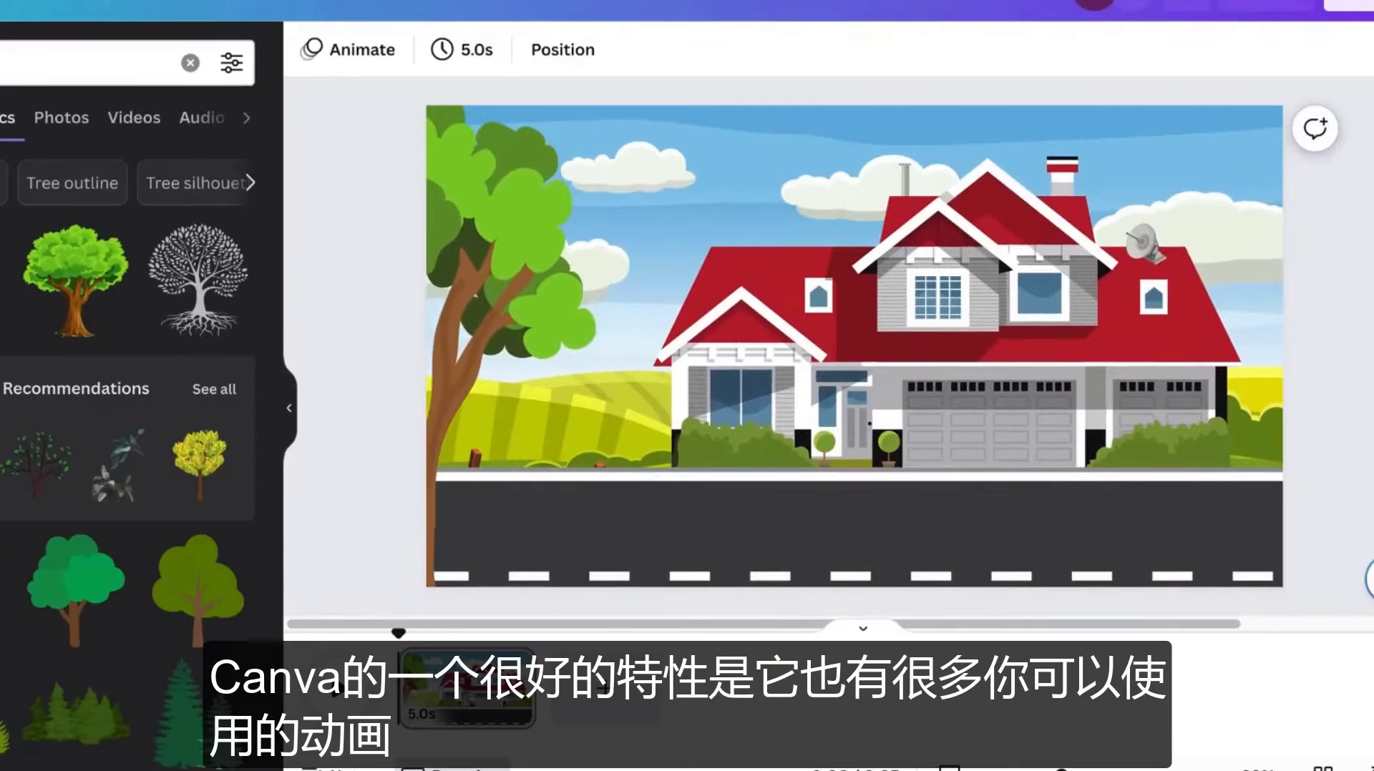
# Search the graphics for "bird" and limit the results to animated elements.
pyautogui.doubleClick(96, 67)
pyautogui.write('bird')
pyautogui.press('Return')
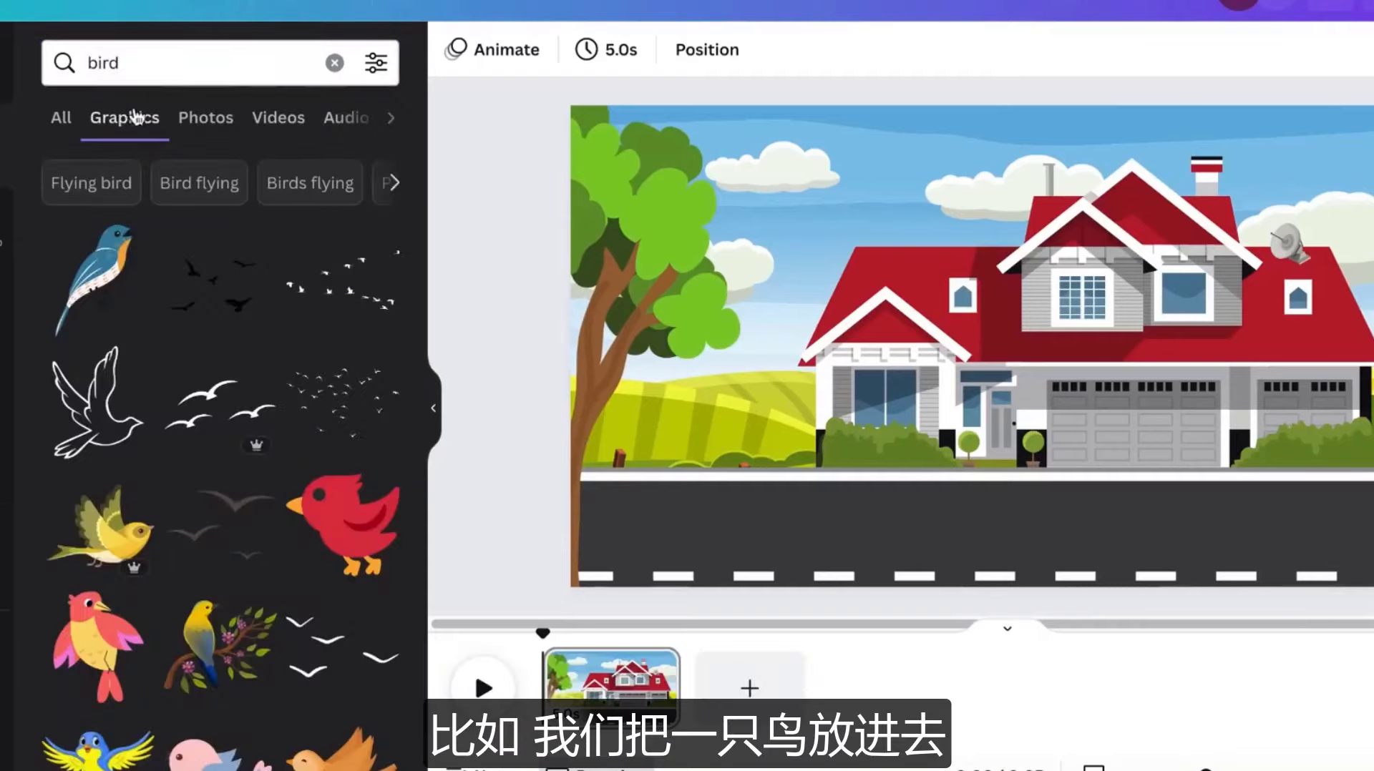
pyautogui.click(376, 64)
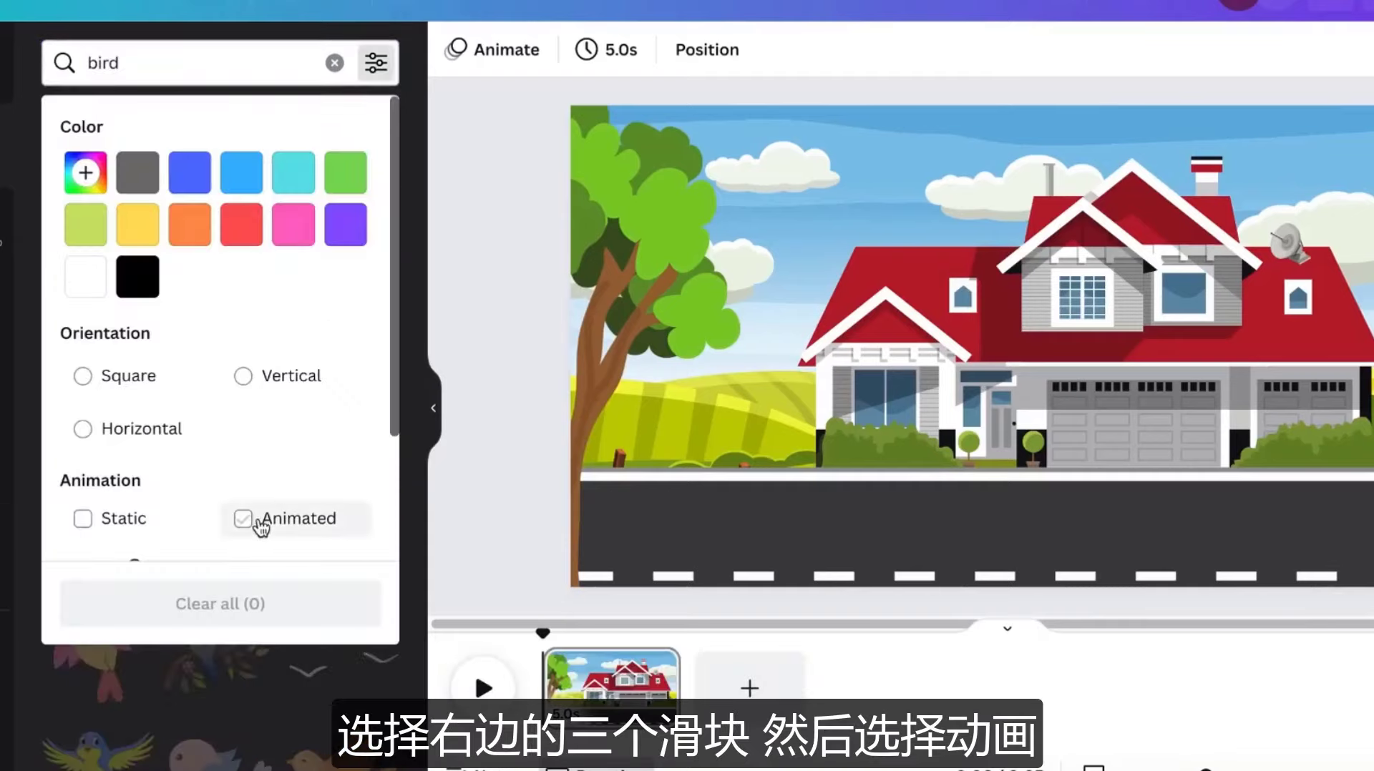
pyautogui.scroll(-2, 261, 527)
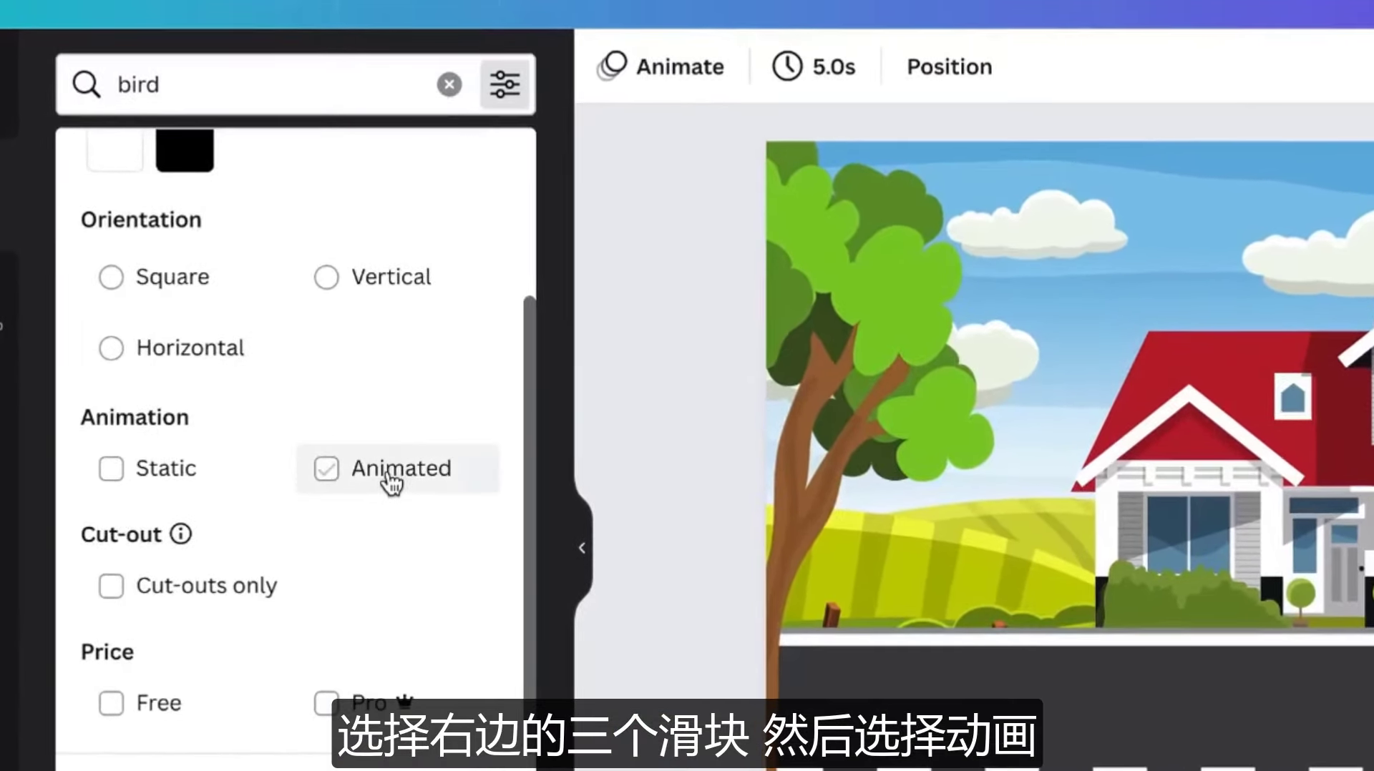
pyautogui.click(391, 485)
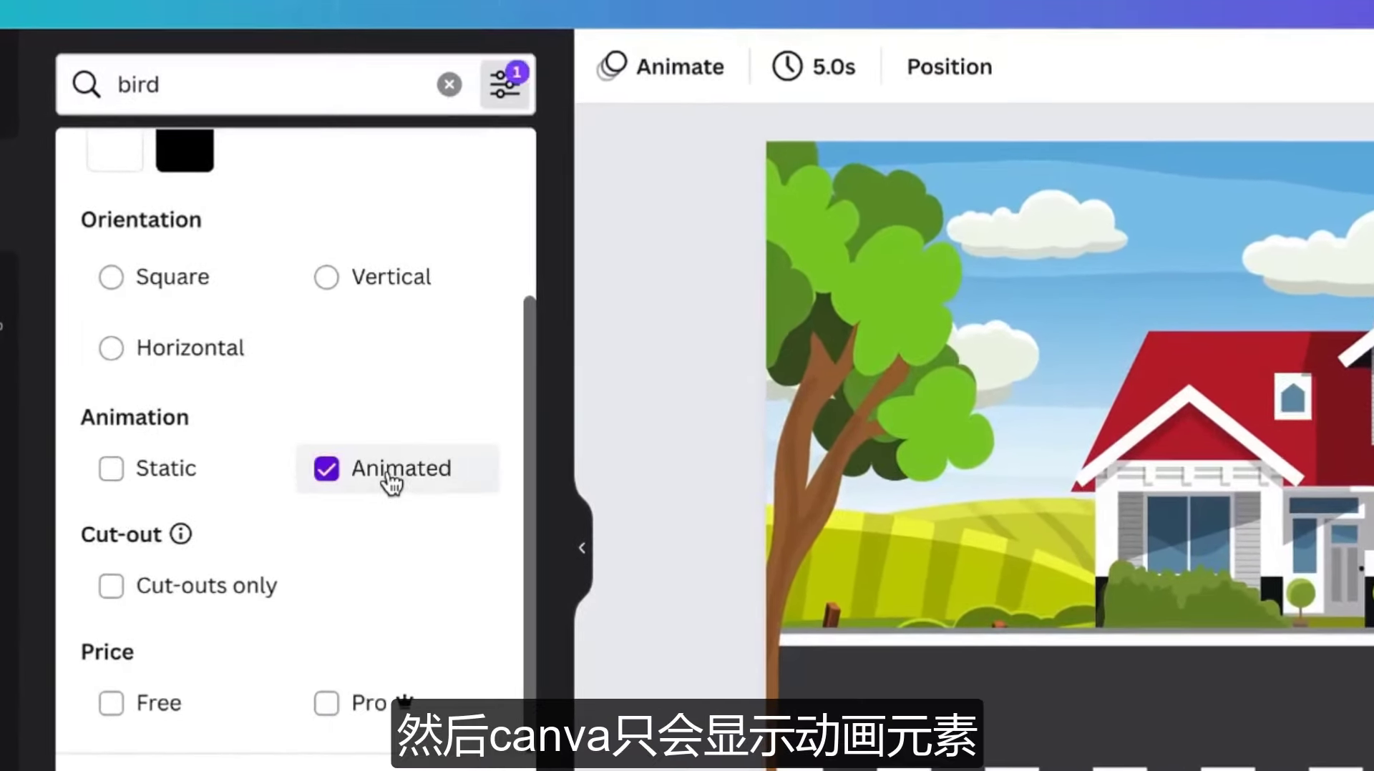
# Add the animated dark flying bird to the house scene and move it within the page.
pyautogui.click(37, 200)
pyautogui.click(499, 407)
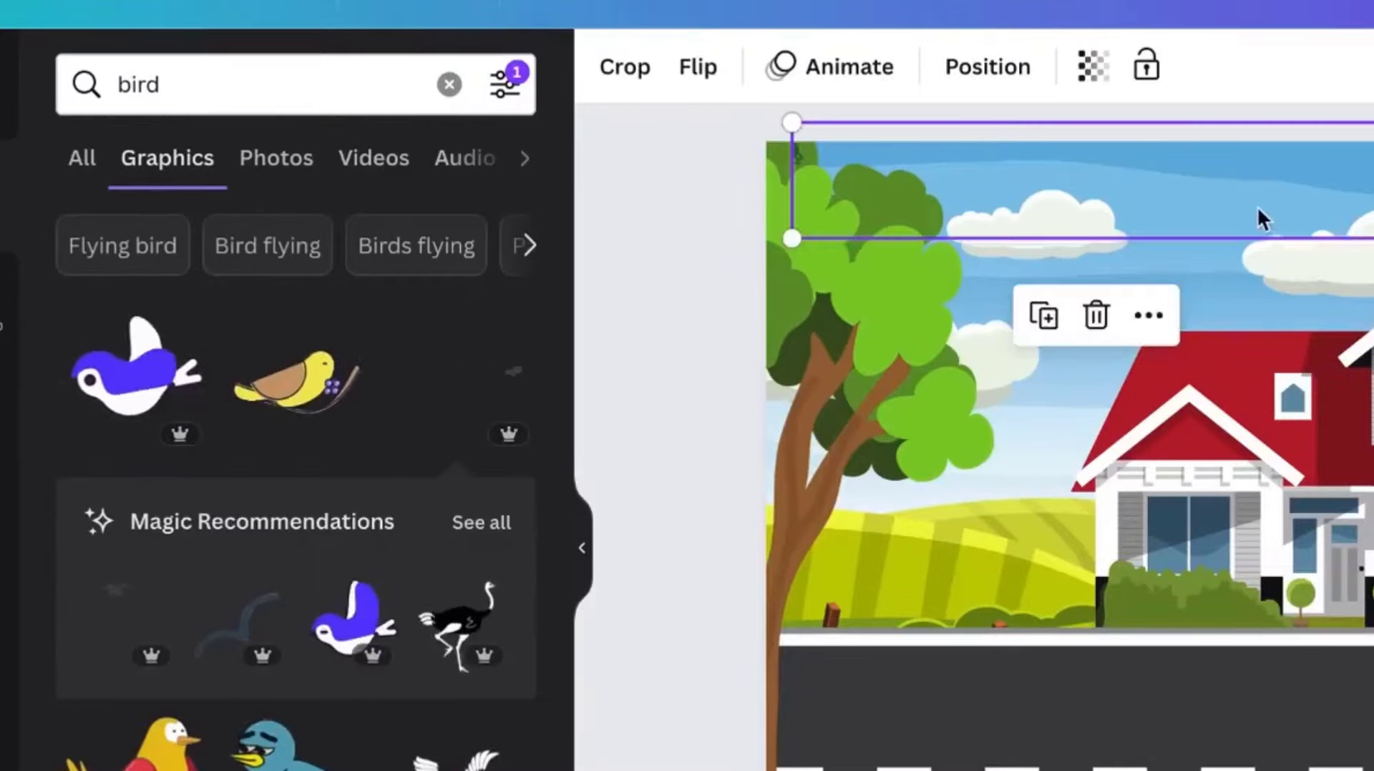
pyautogui.moveTo(1257, 216); pyautogui.dragTo(1228, 268)
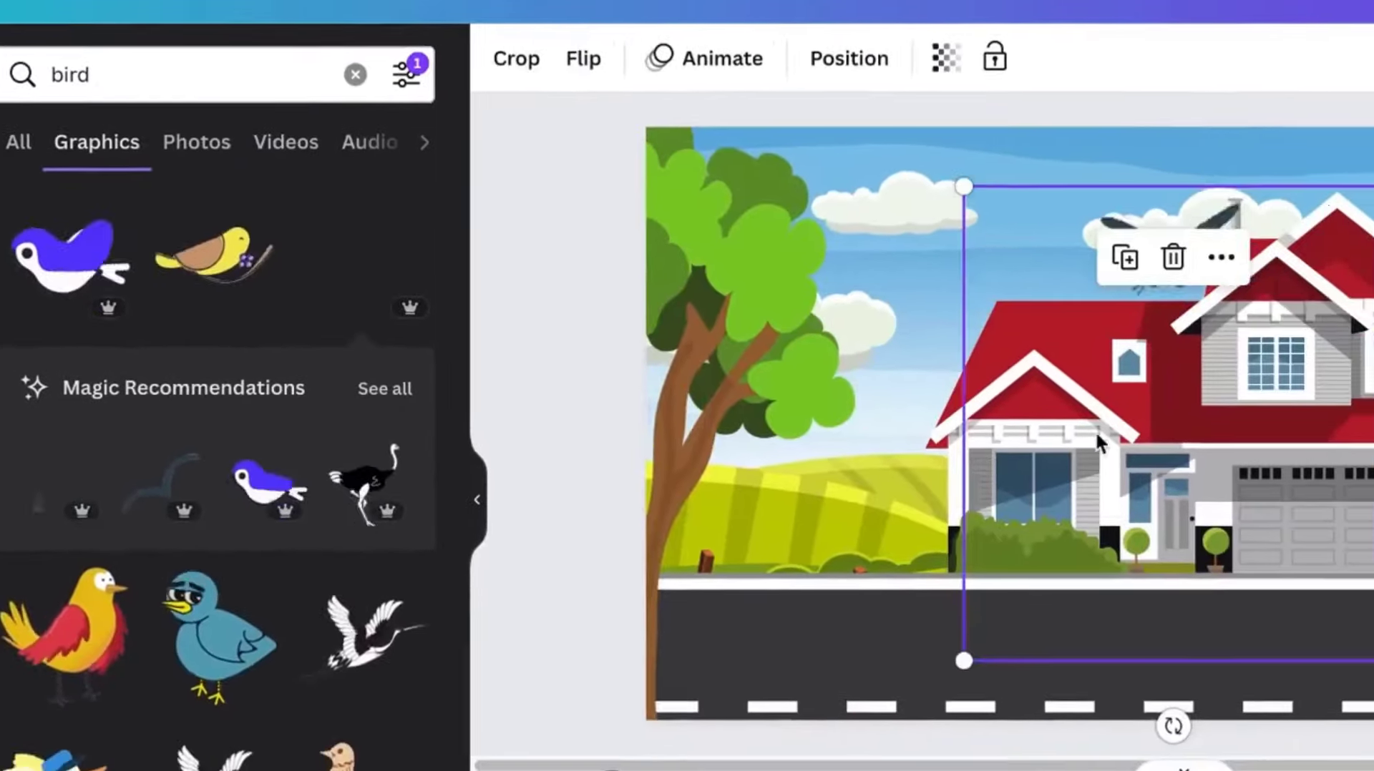
# Flip the bird horizontally and place it small over the field between the tree and the house.
pyautogui.click(697, 67)
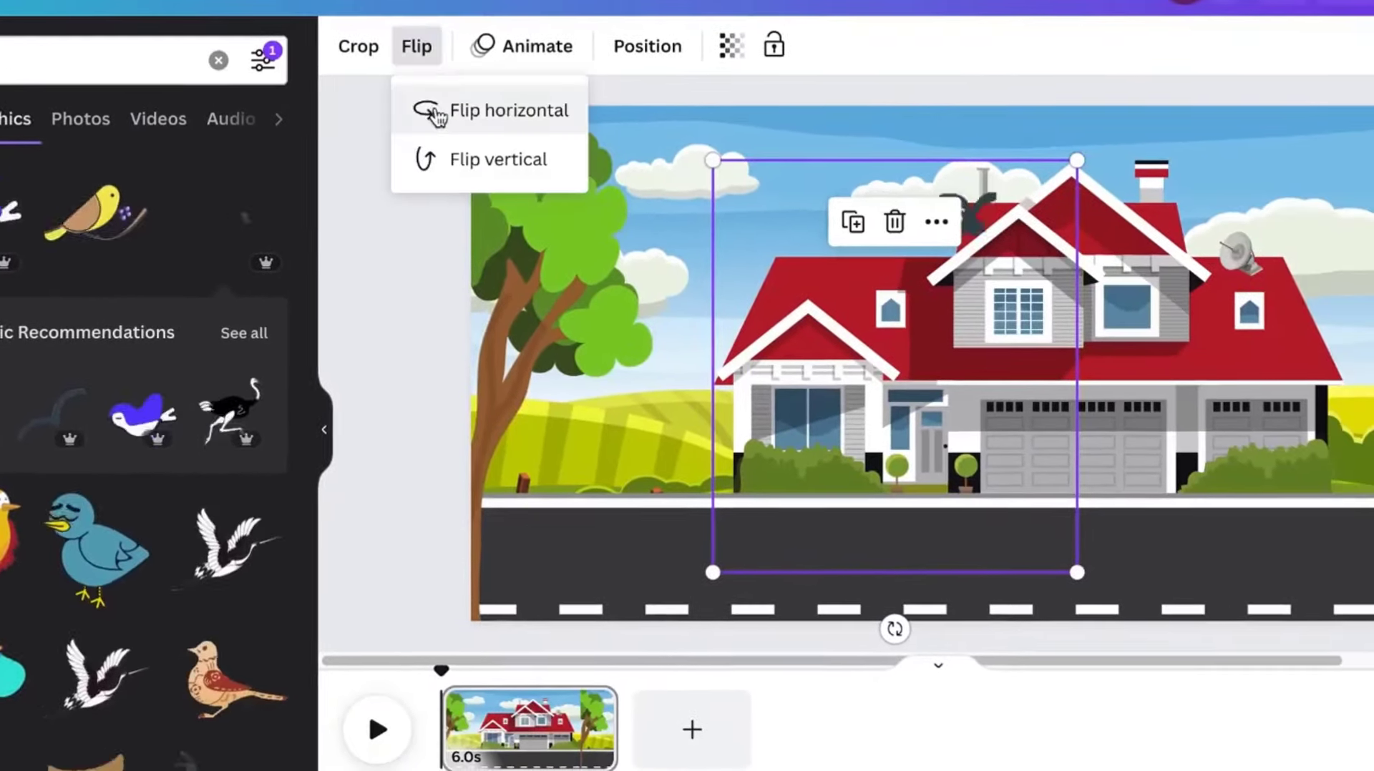
pyautogui.click(723, 156)
pyautogui.moveTo(736, 490); pyautogui.dragTo(680, 423)
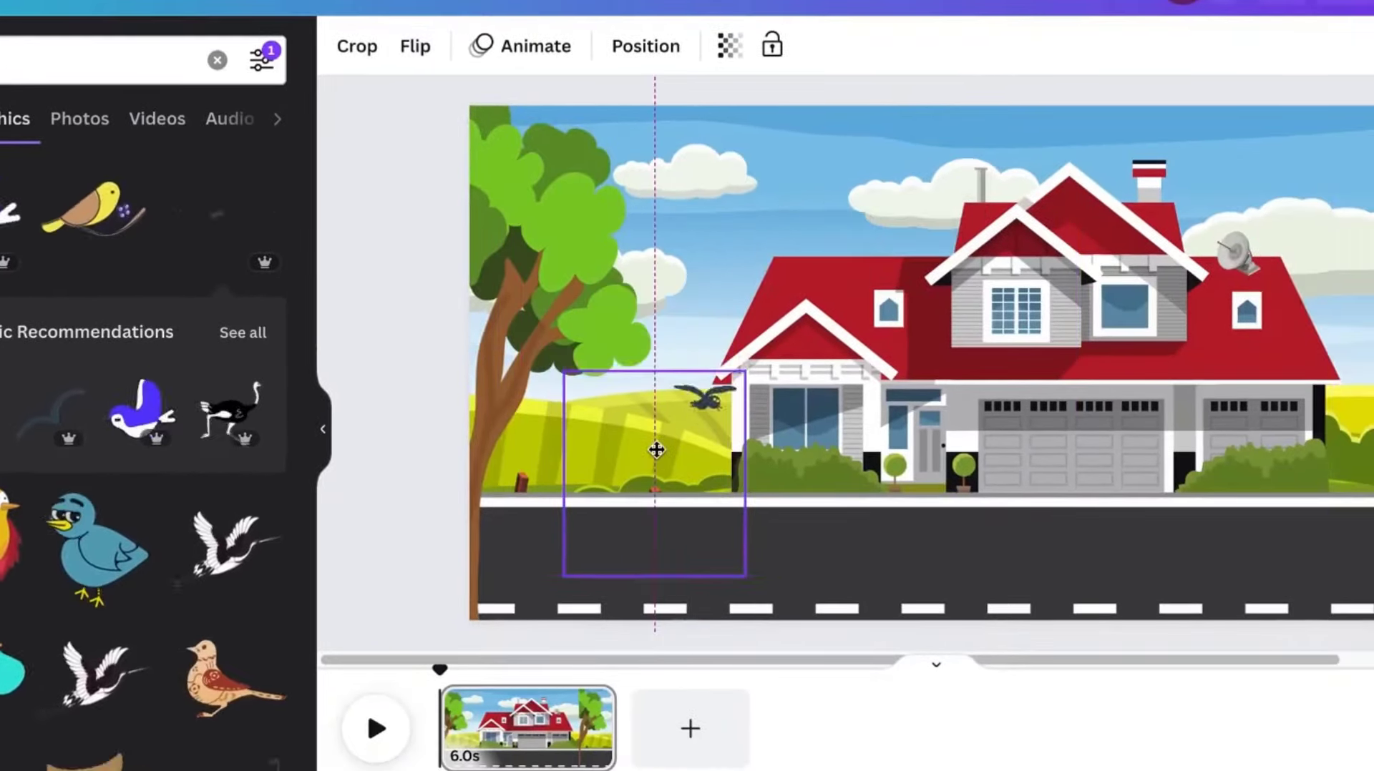
pyautogui.click(737, 636)
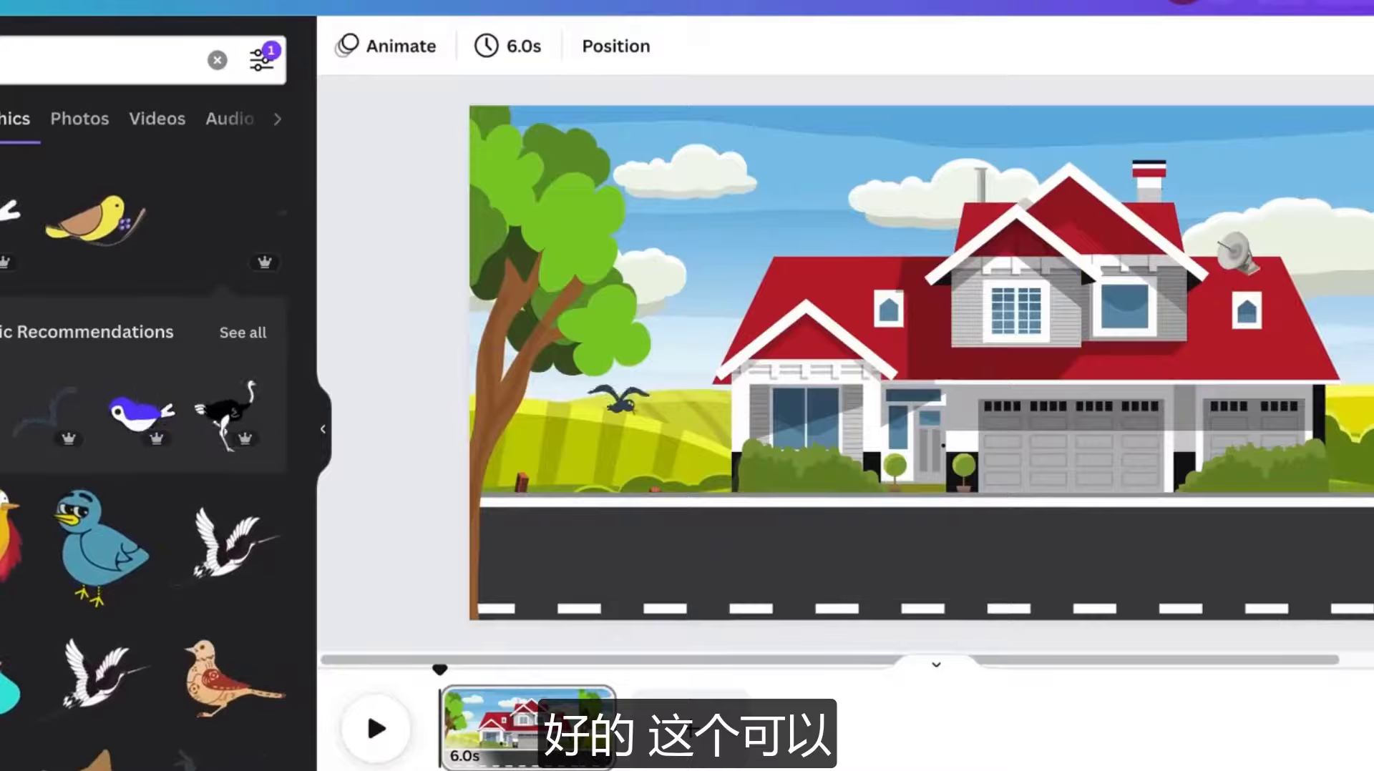
# Add a second blank page for the living room scene and clear the Animated filter from the graphics search.
pyautogui.click(682, 747)
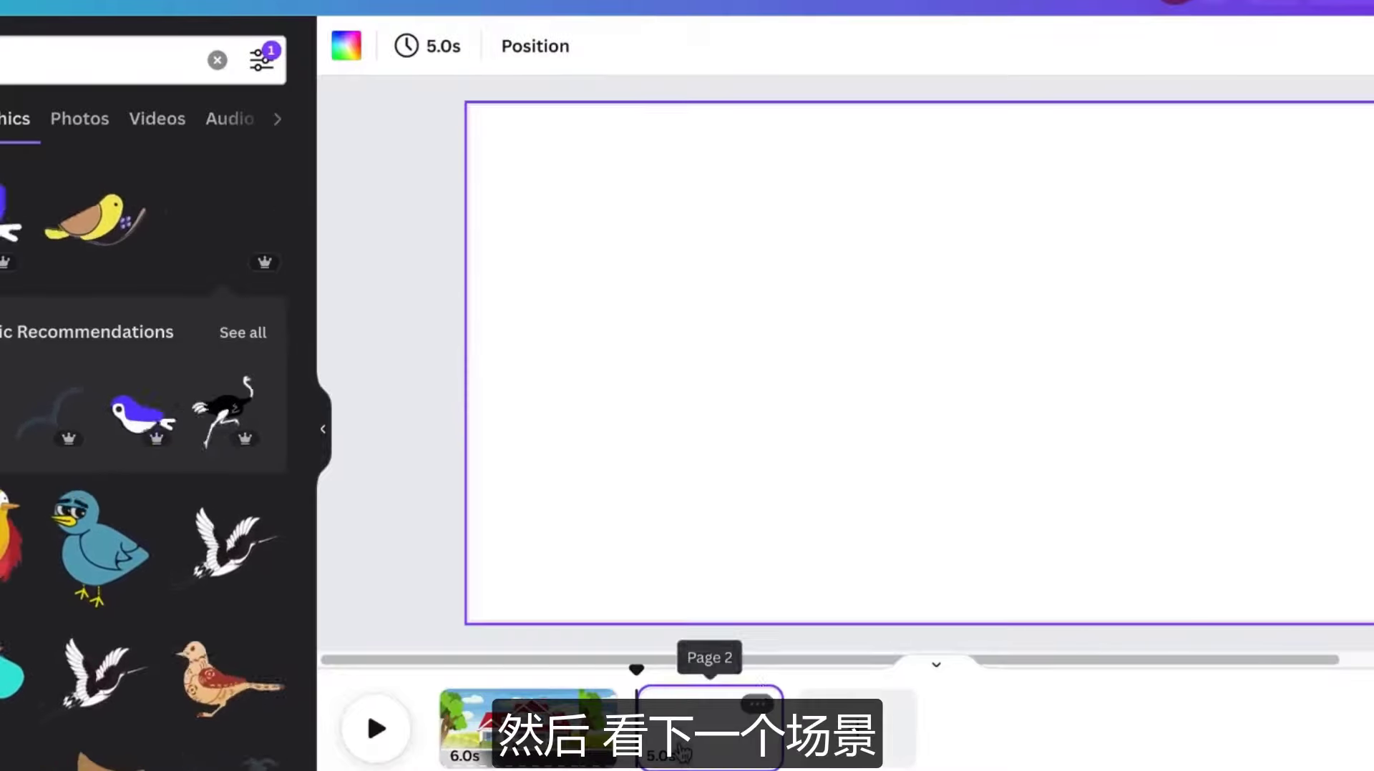
pyautogui.click(262, 61)
pyautogui.click(193, 639)
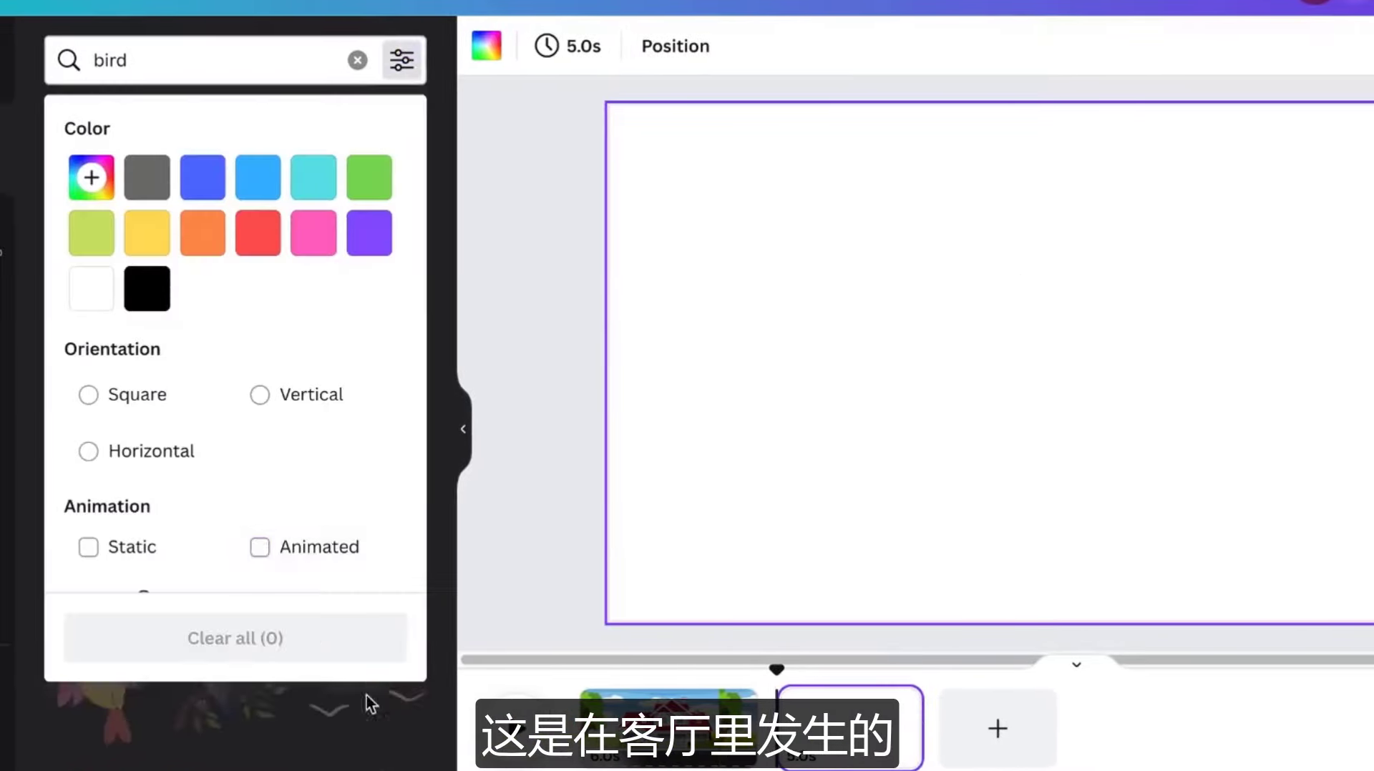
pyautogui.click(227, 704)
# Search the graphics for "room" and stretch the beige room with two windows to fill the second page.
pyautogui.doubleClick(62, 63)
pyautogui.write('room')
pyautogui.click(226, 277)
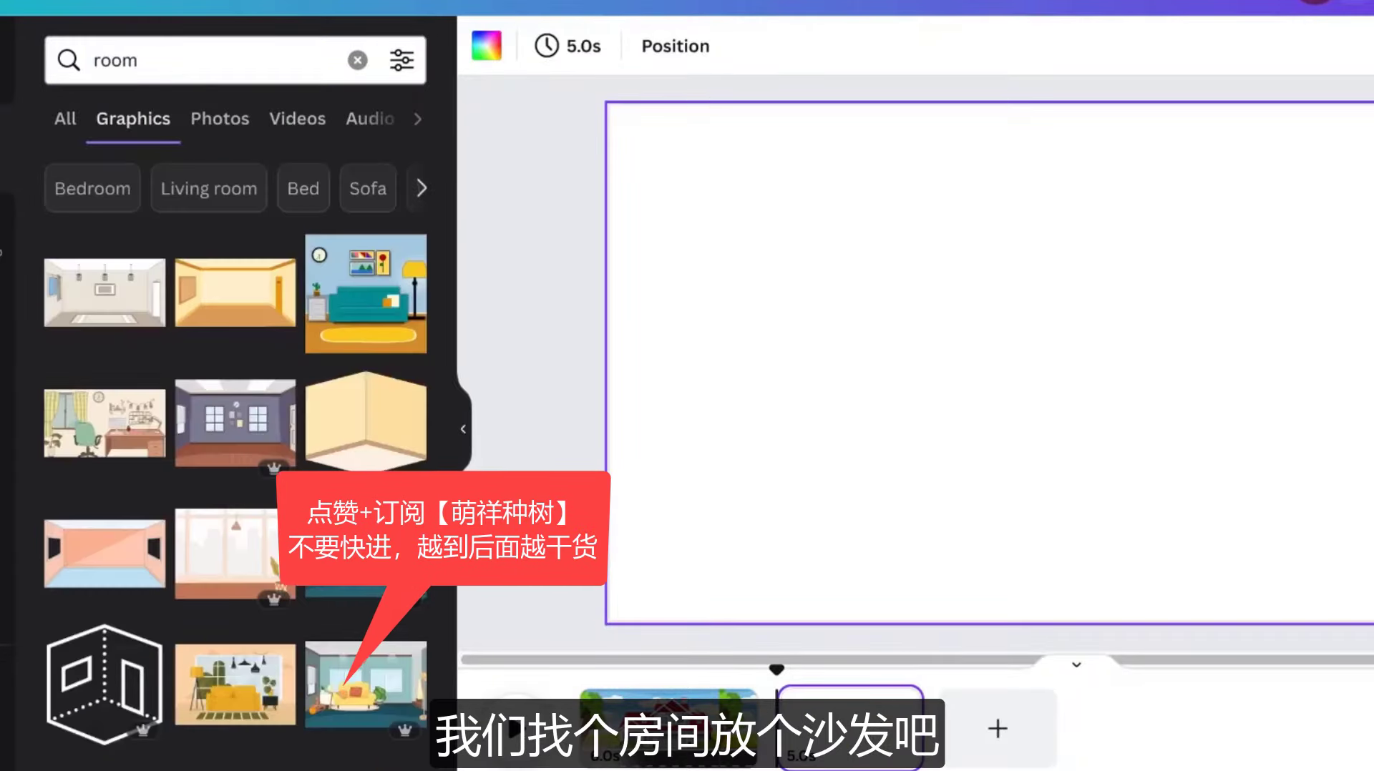
pyautogui.scroll(-3, 226, 281)
pyautogui.scroll(-1, 135, 484)
pyautogui.click(125, 526)
pyautogui.moveTo(1166, 328); pyautogui.dragTo(895, 174)
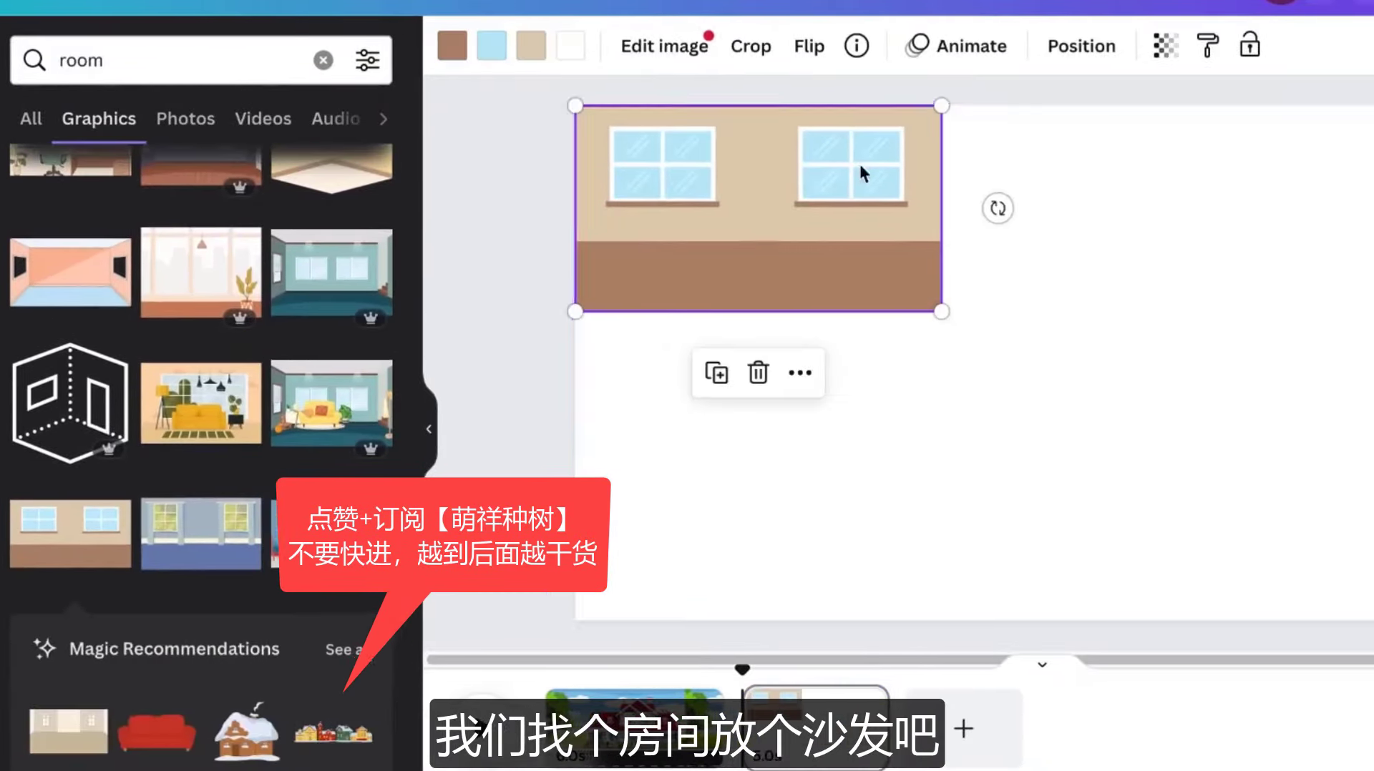
pyautogui.moveTo(975, 310); pyautogui.dragTo(1372, 510)
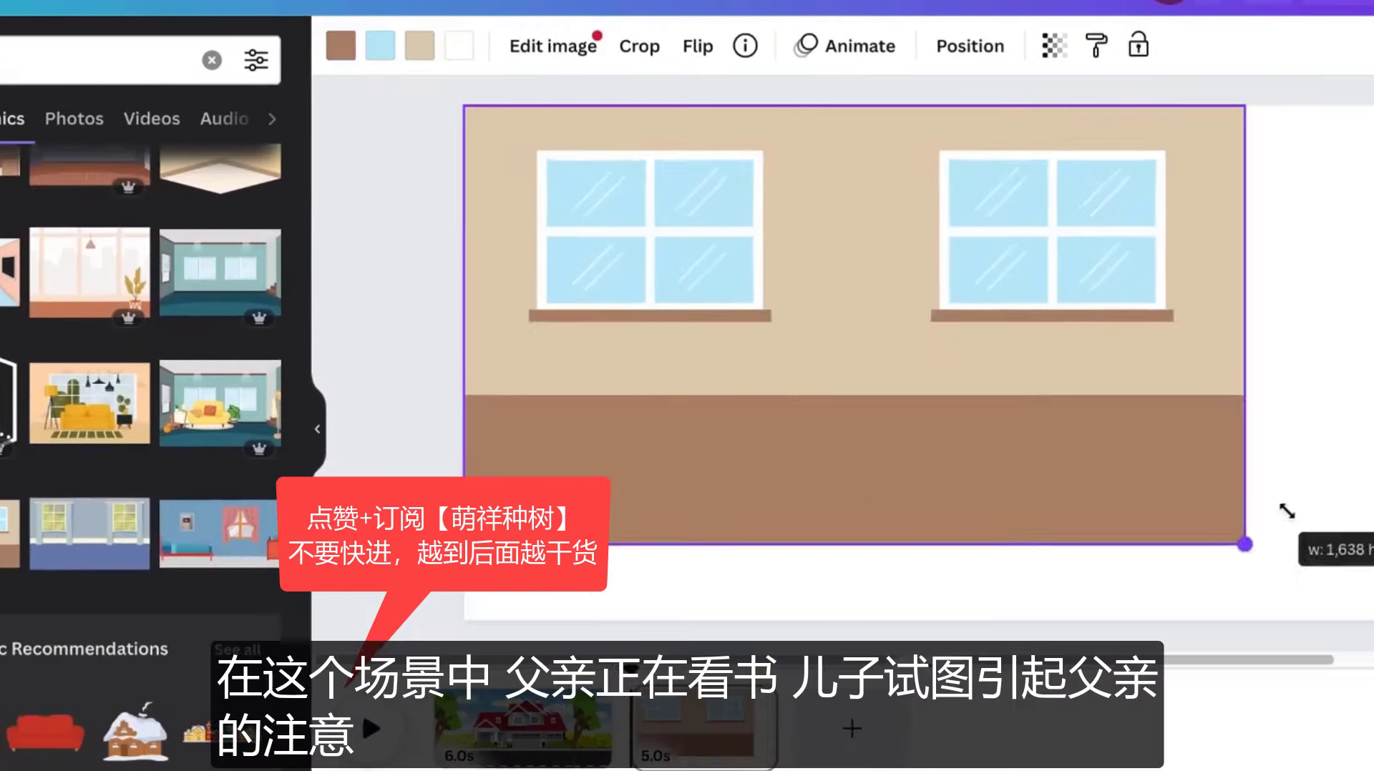
pyautogui.moveTo(1287, 511); pyautogui.dragTo(1372, 620)
# Search the graphics for a sofa, add the pink sofa with lamp and side table, and place it slightly smaller below the first window.
pyautogui.click(120, 62)
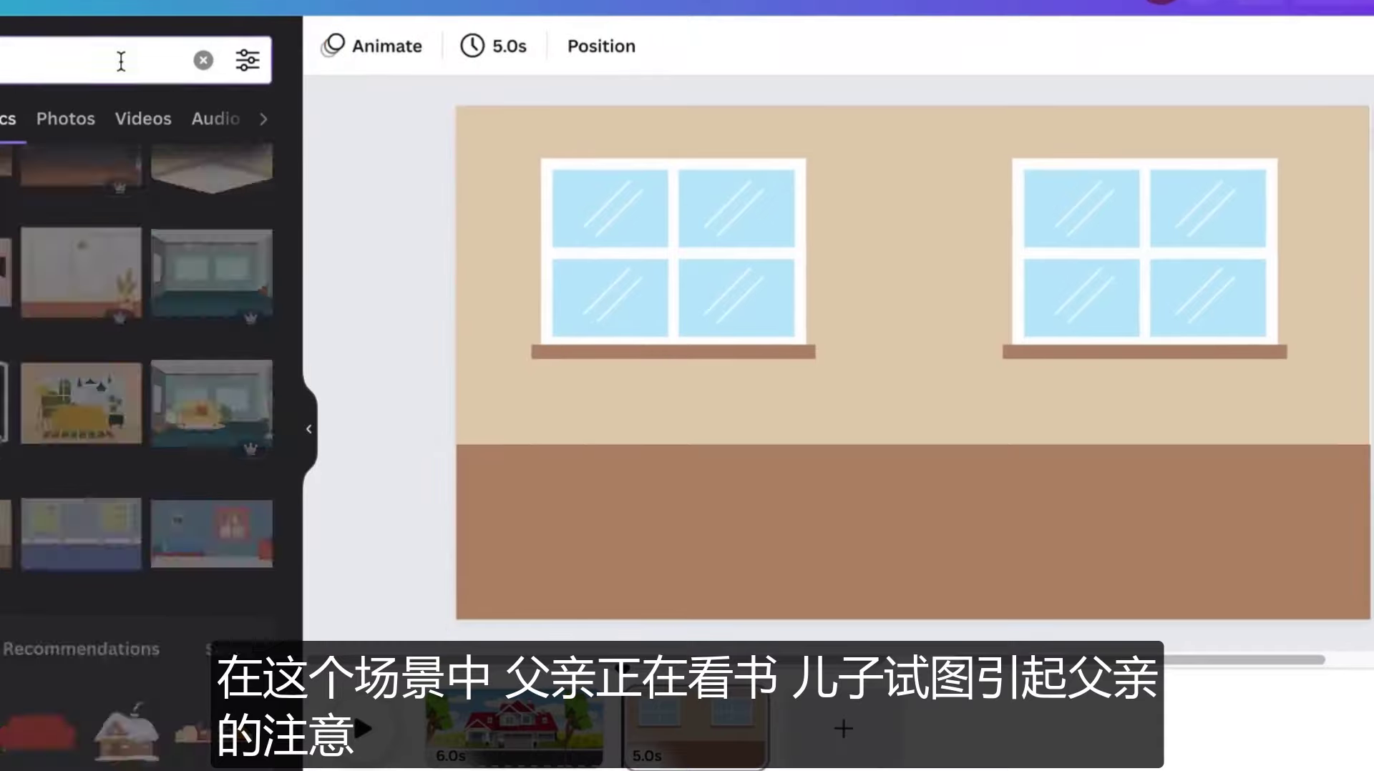
pyautogui.press('Return')
pyautogui.click(211, 435)
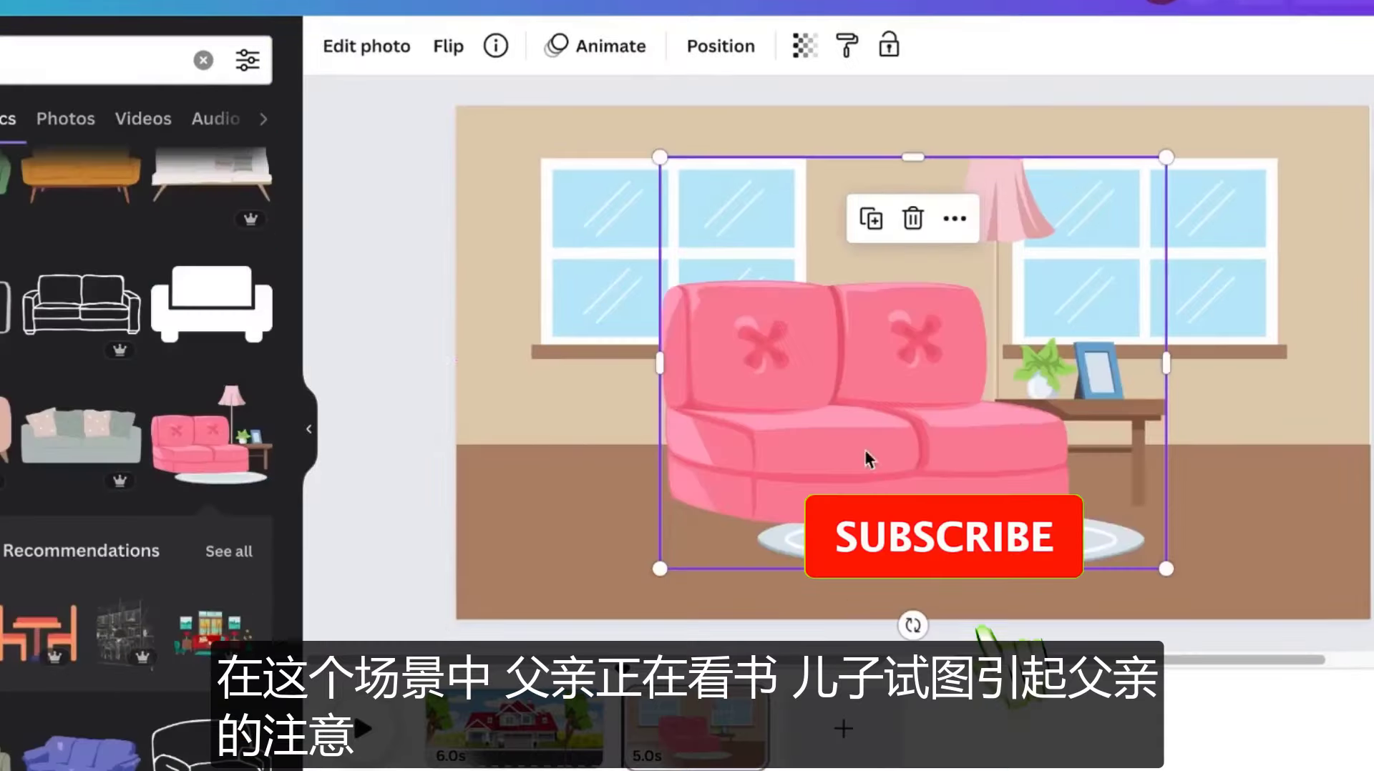
pyautogui.moveTo(929, 442); pyautogui.dragTo(775, 445)
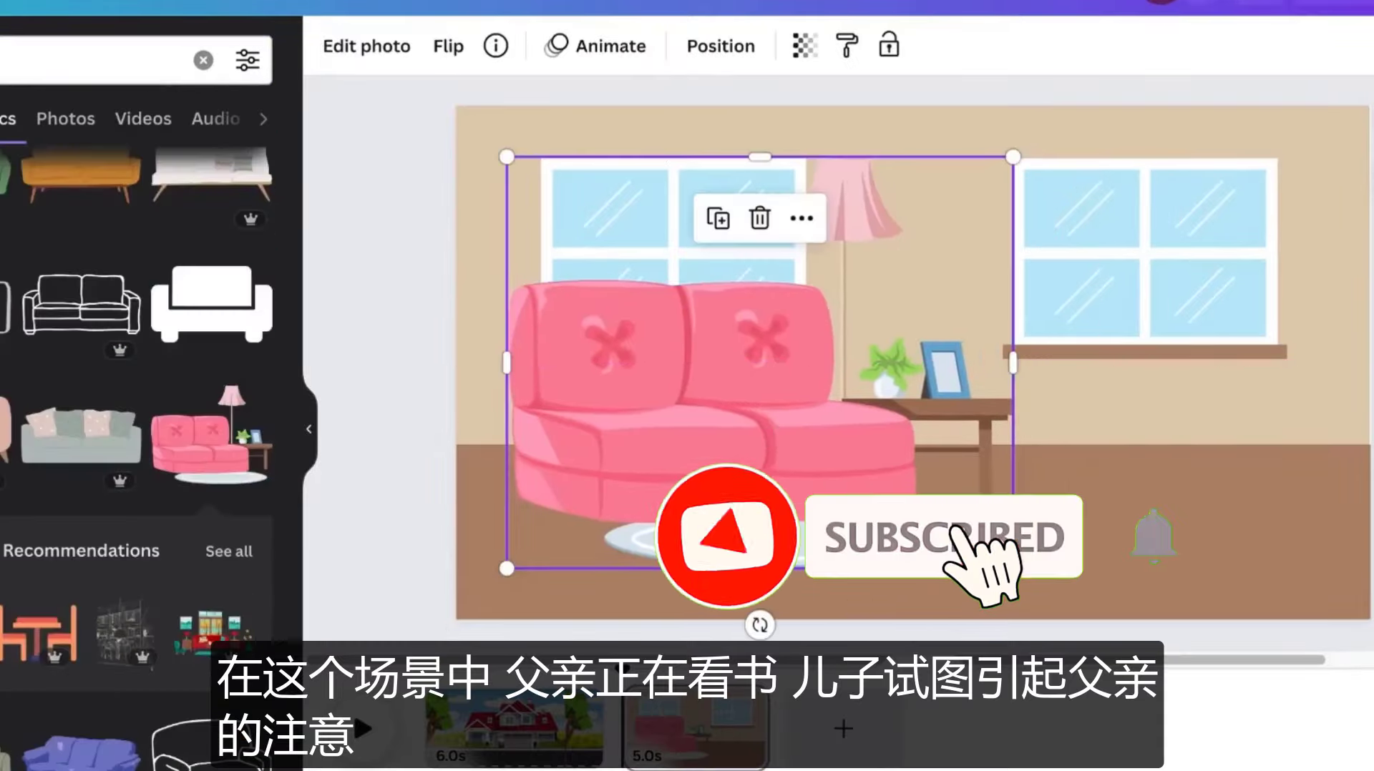
pyautogui.moveTo(1012, 567); pyautogui.dragTo(989, 548)
pyautogui.moveTo(864, 478); pyautogui.dragTo(850, 490)
pyautogui.click(1059, 488)
# Search the graphics for a chair and place the purple bean bag partly off the room's lower right edge.
pyautogui.scroll(9, 136, 344)
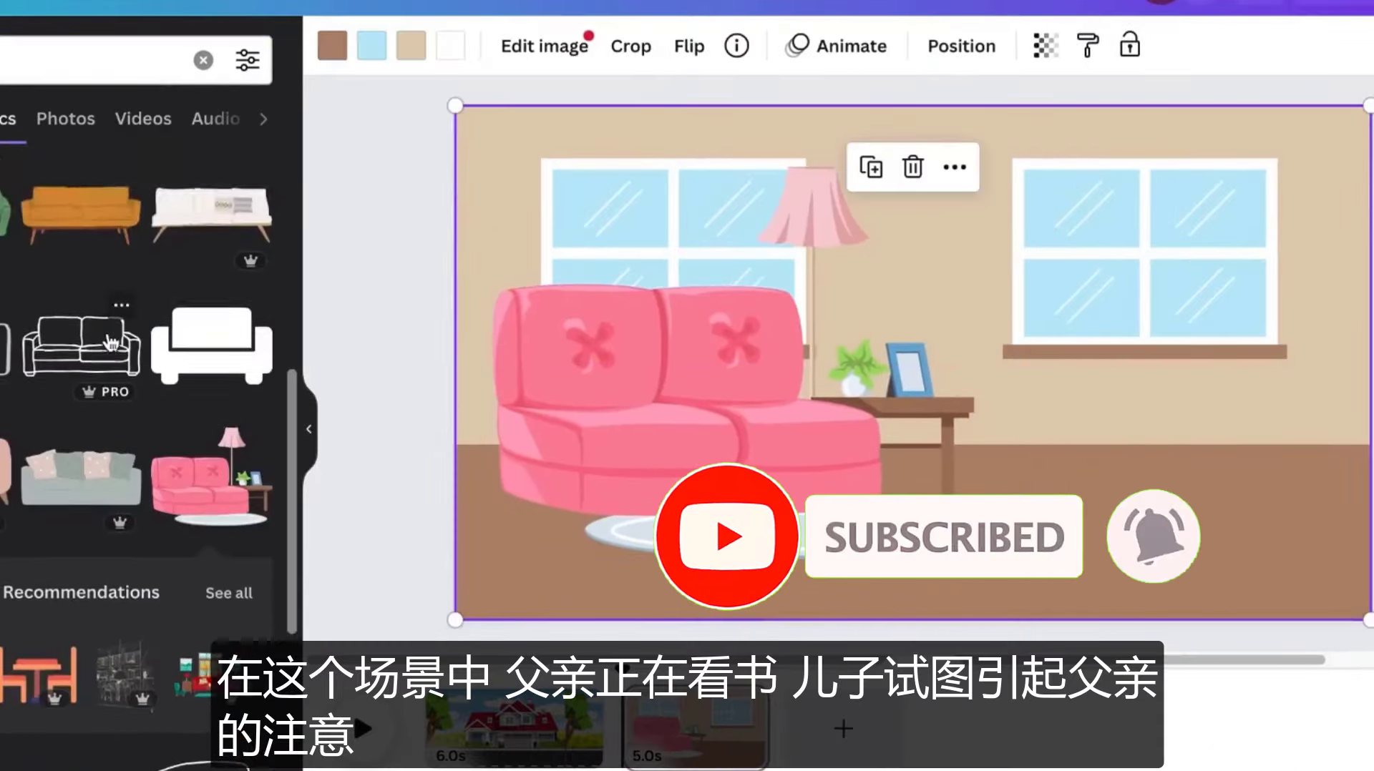
pyautogui.scroll(-3, 139, 390)
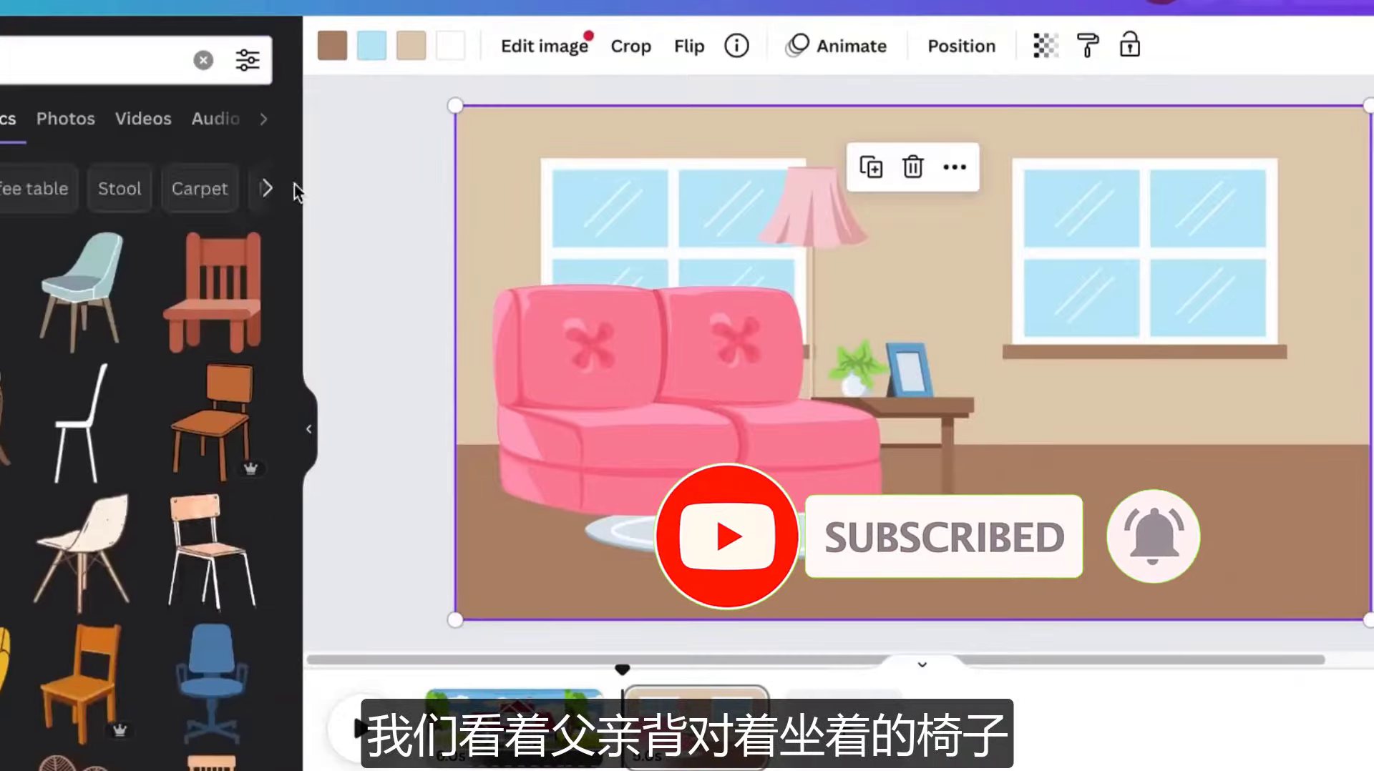
pyautogui.moveTo(294, 194); pyautogui.dragTo(283, 767)
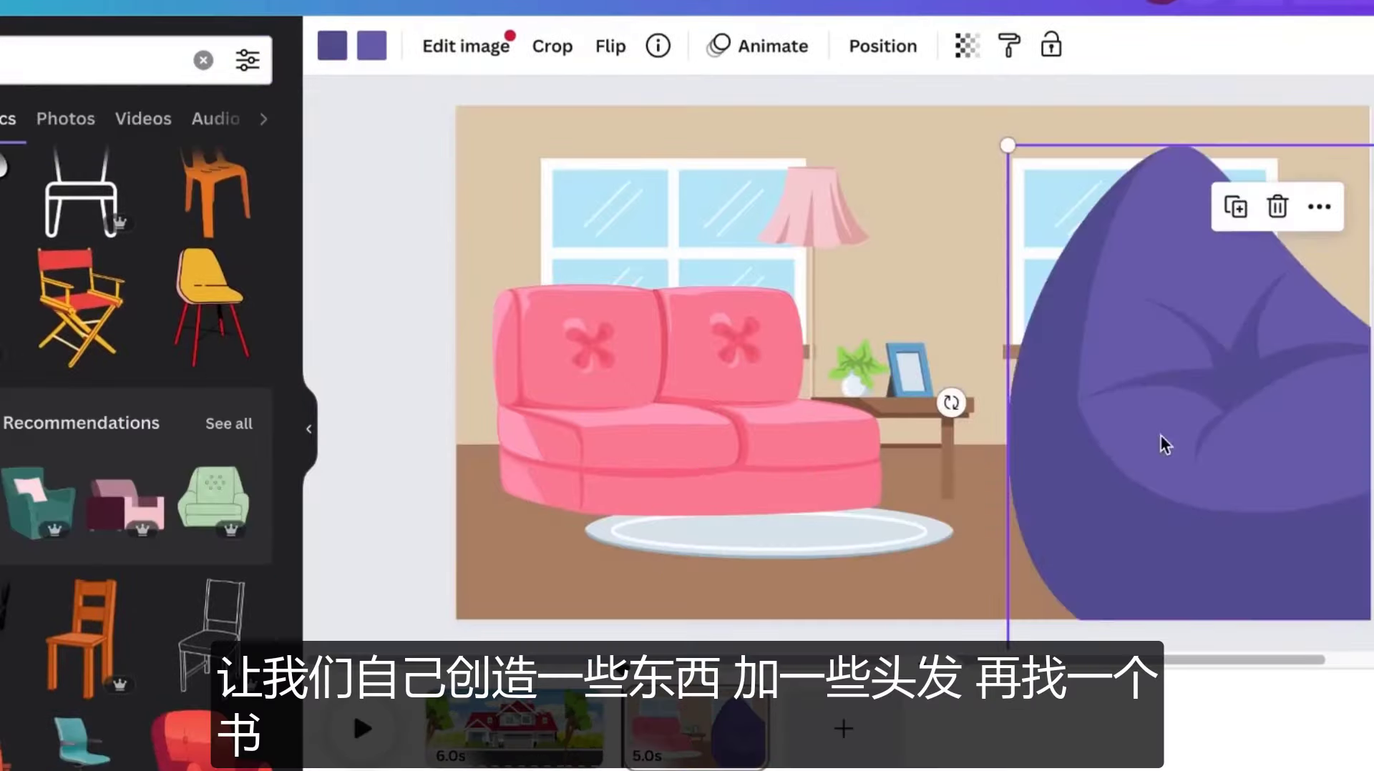
pyautogui.moveTo(1164, 445); pyautogui.dragTo(1328, 491)
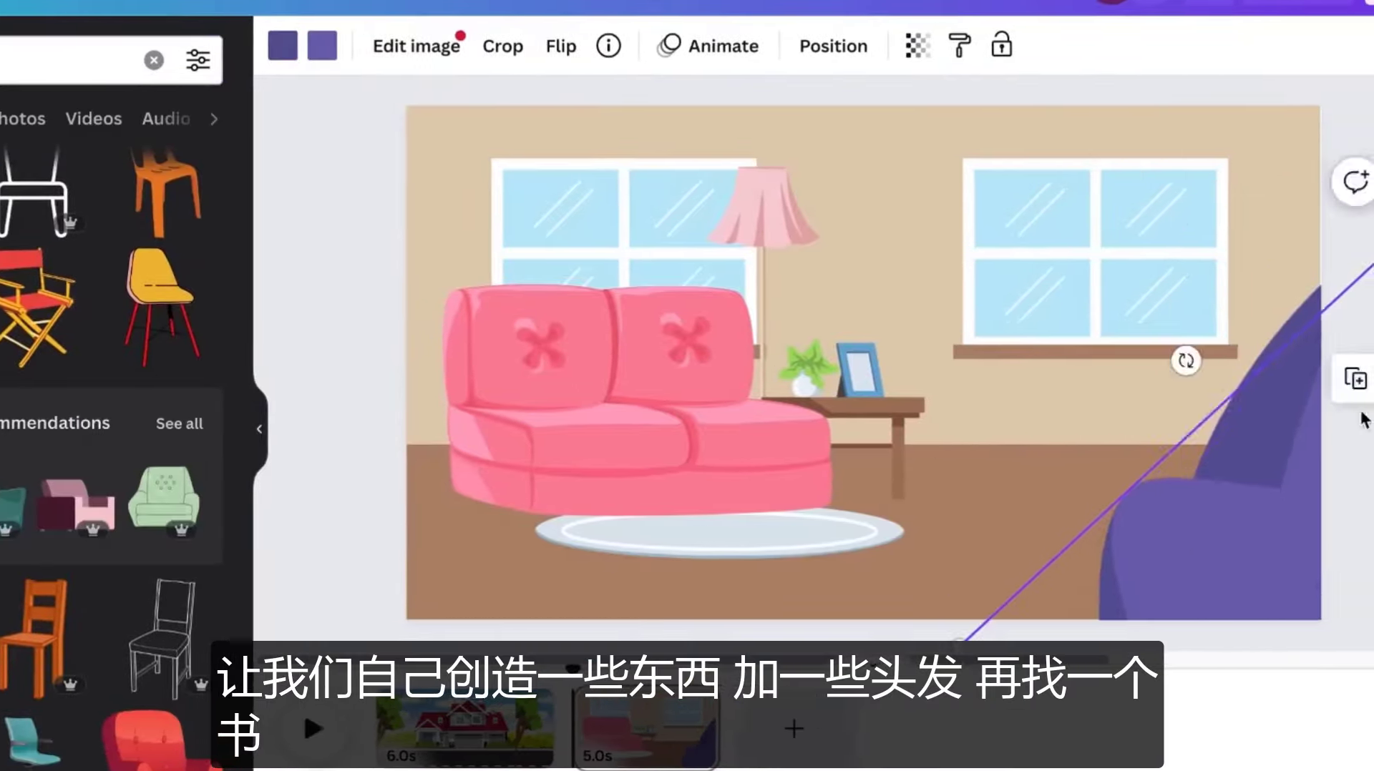
# Add curly brown hair, shrink it, and place it against the back of the purple chair as the father's head.
pyautogui.click(938, 279)
pyautogui.moveTo(1345, 279); pyautogui.dragTo(1104, 389)
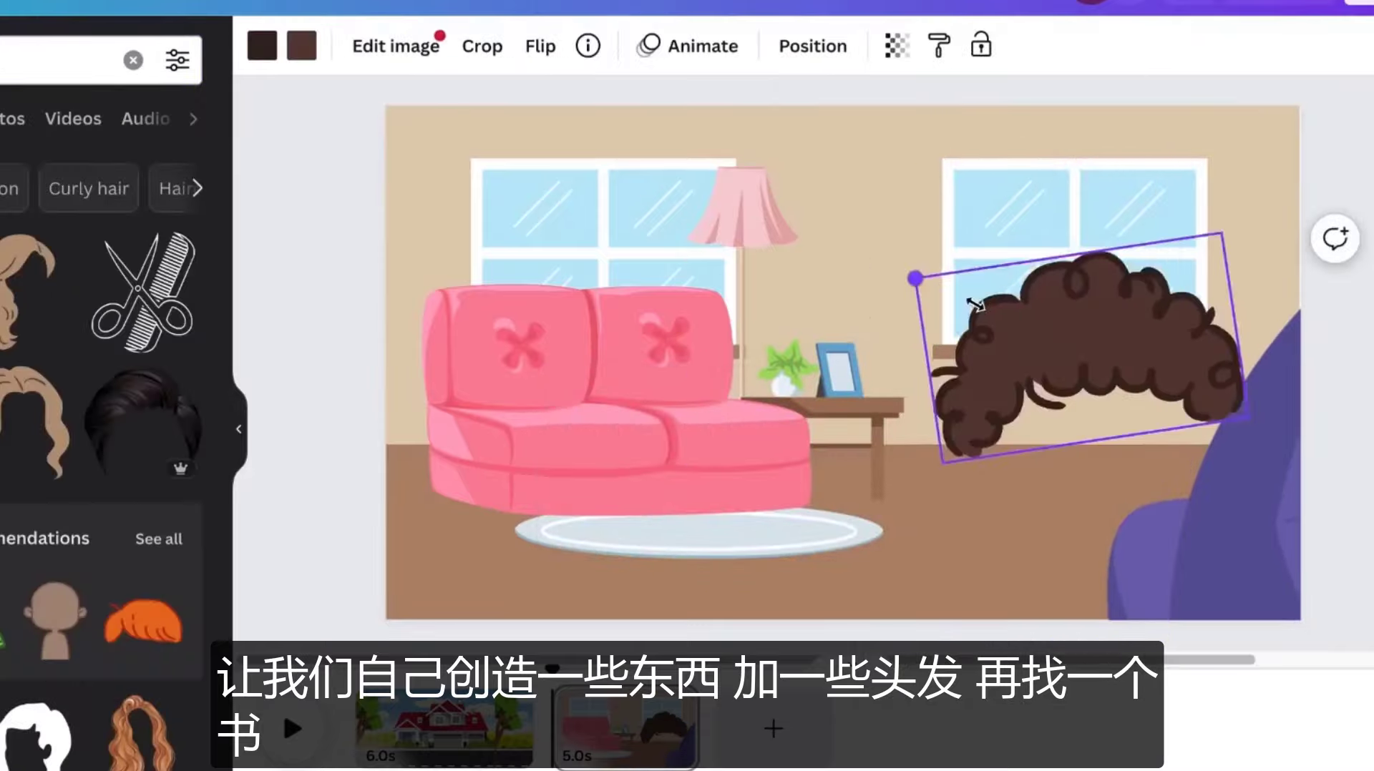
pyautogui.moveTo(913, 276); pyautogui.dragTo(1181, 315)
pyautogui.click(1002, 401)
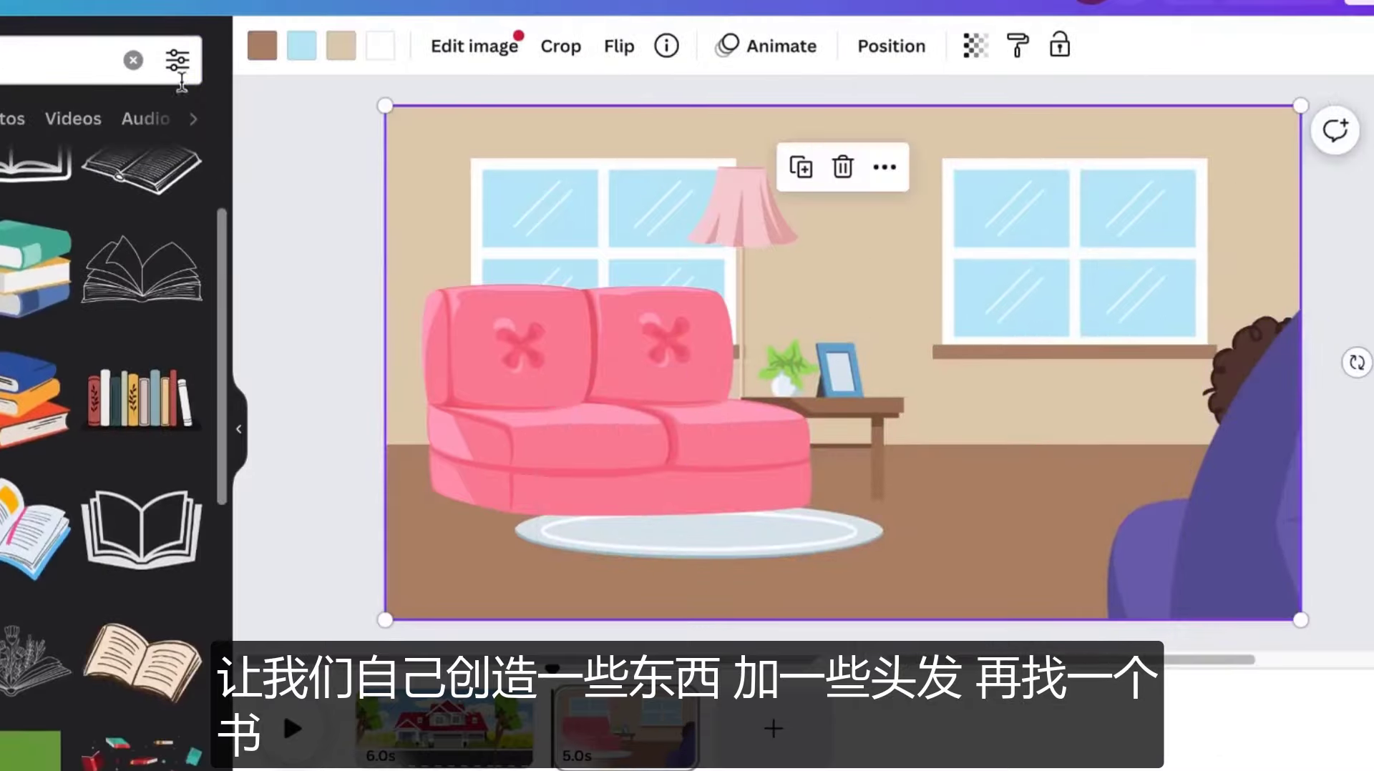
# Filter the book graphics to animated ones and place the open page-turning book, small and tilted, in front of the curly hair.
pyautogui.click(177, 60)
pyautogui.click(89, 551)
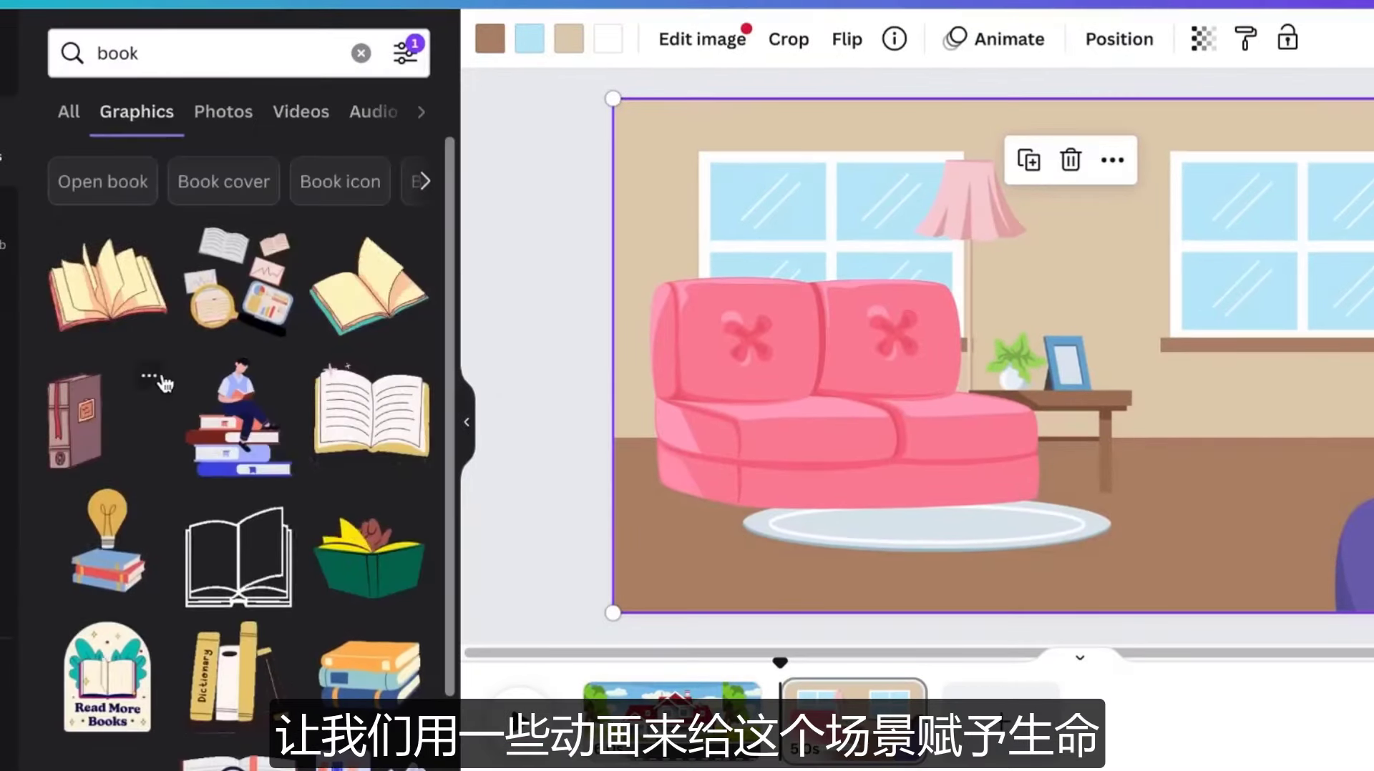
pyautogui.click(365, 291)
pyautogui.moveTo(1204, 377); pyautogui.dragTo(1291, 368)
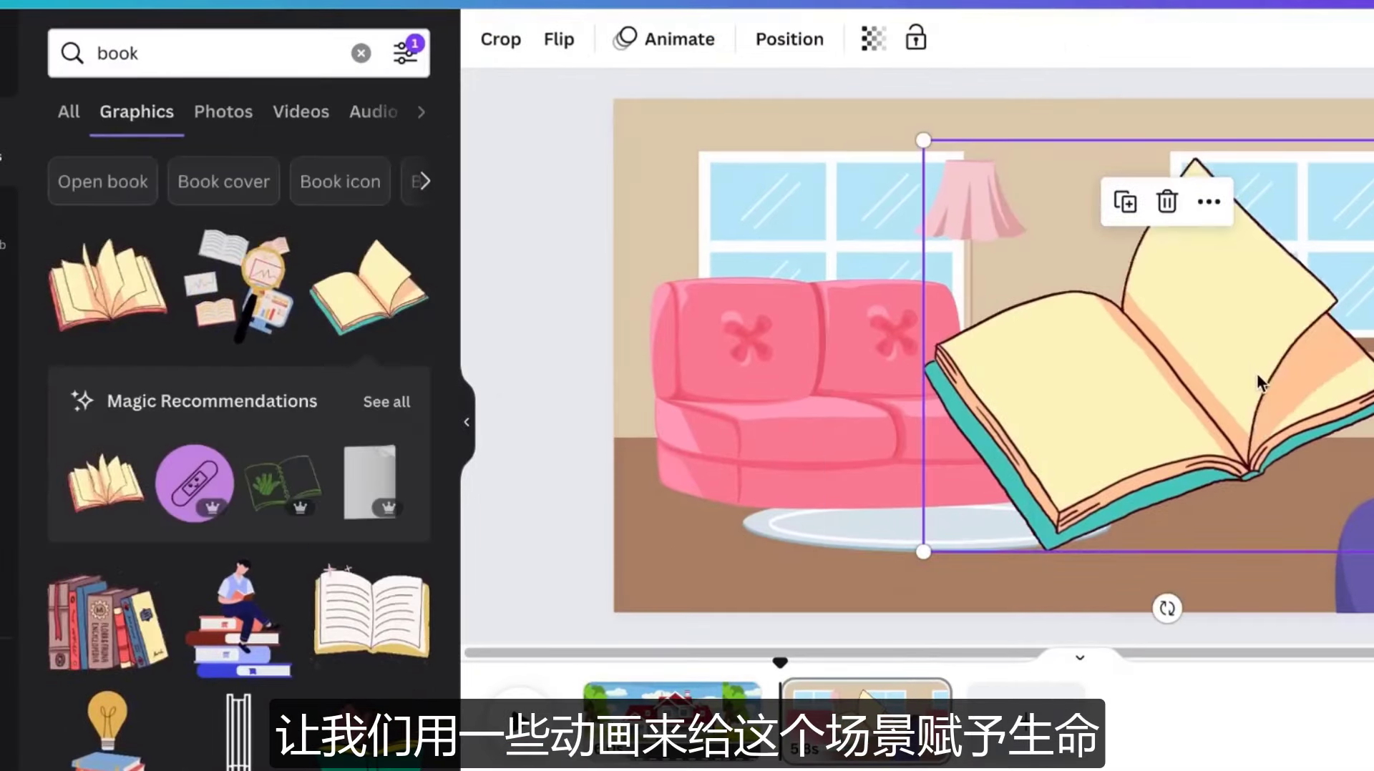
pyautogui.moveTo(1166, 608); pyautogui.dragTo(1143, 611)
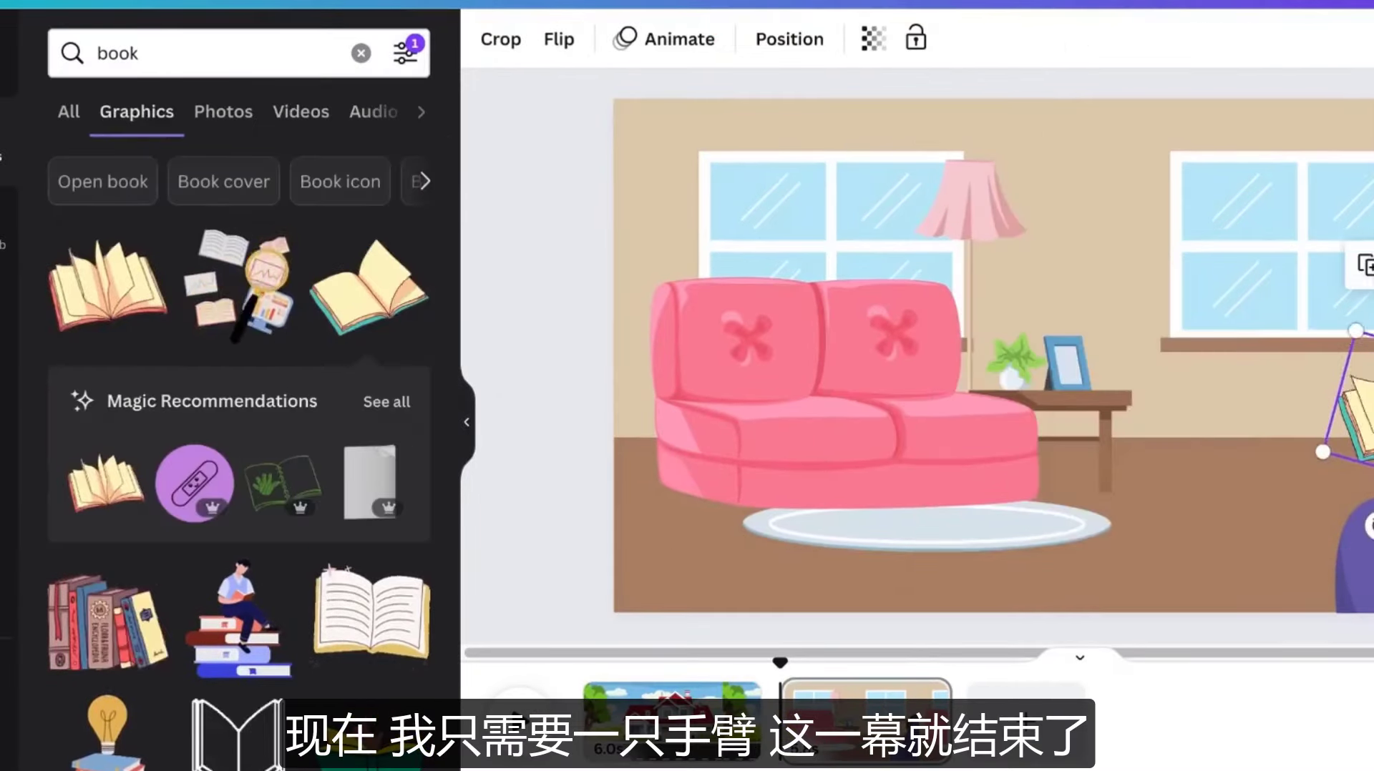
# Place an arm holding the book, recolour its skin beige, and add a blank third page.
pyautogui.click(1226, 508)
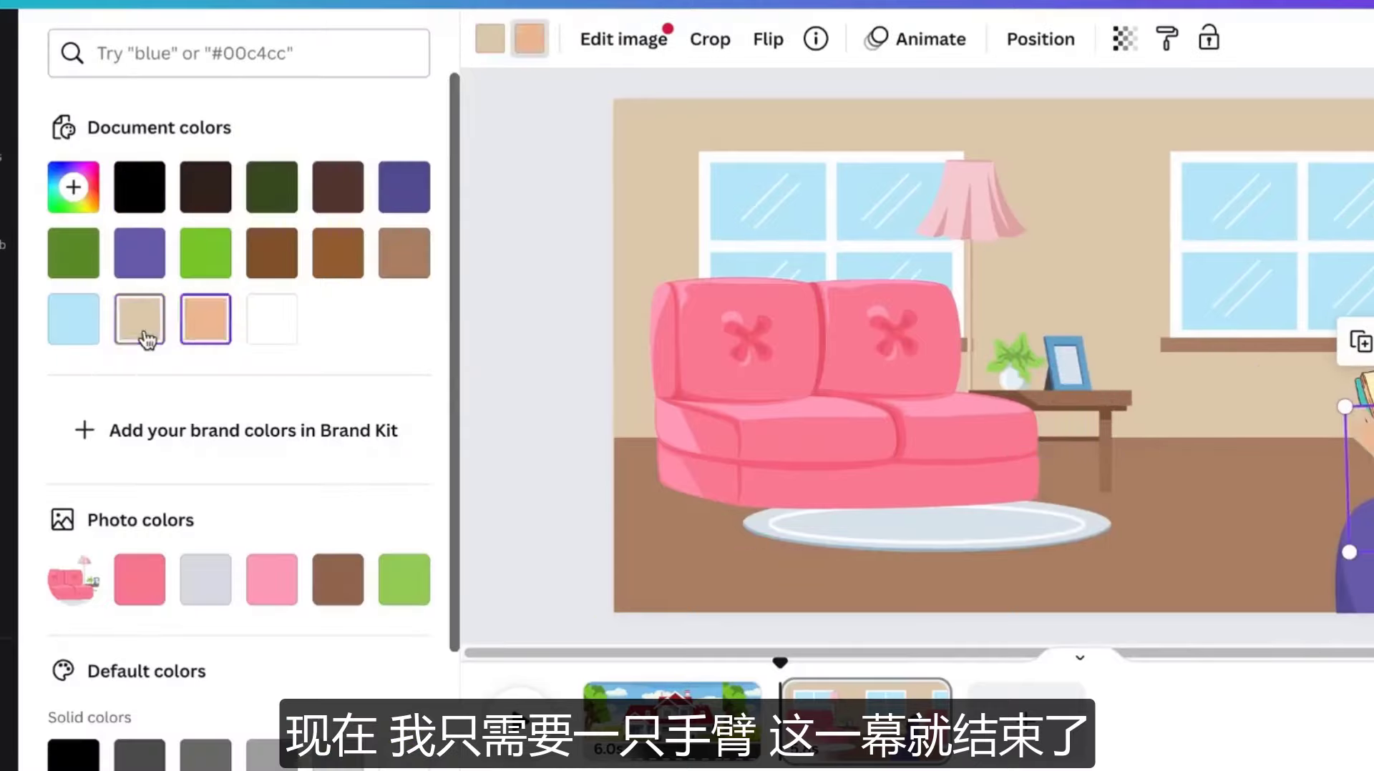
pyautogui.click(143, 332)
pyautogui.press('Escape')
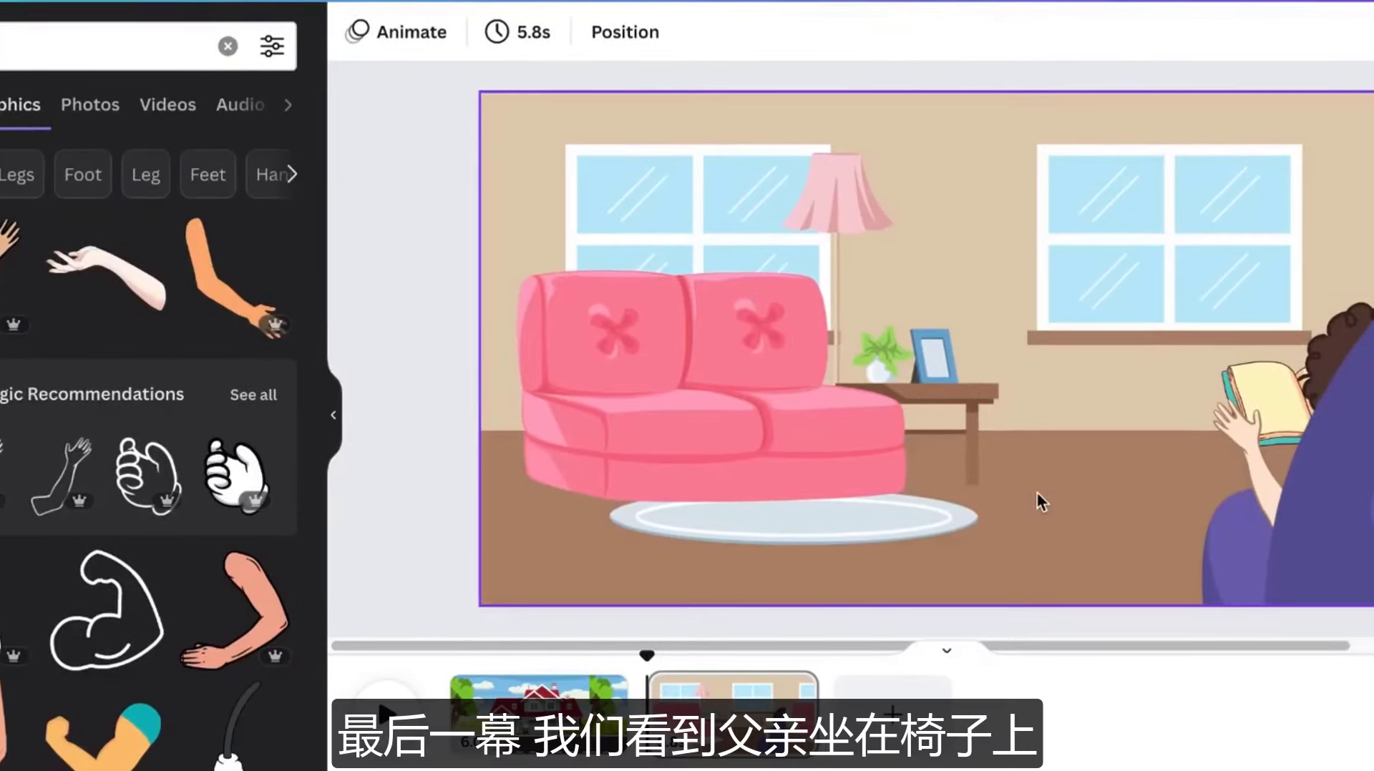
pyautogui.moveTo(1245, 583); pyautogui.dragTo(1233, 592)
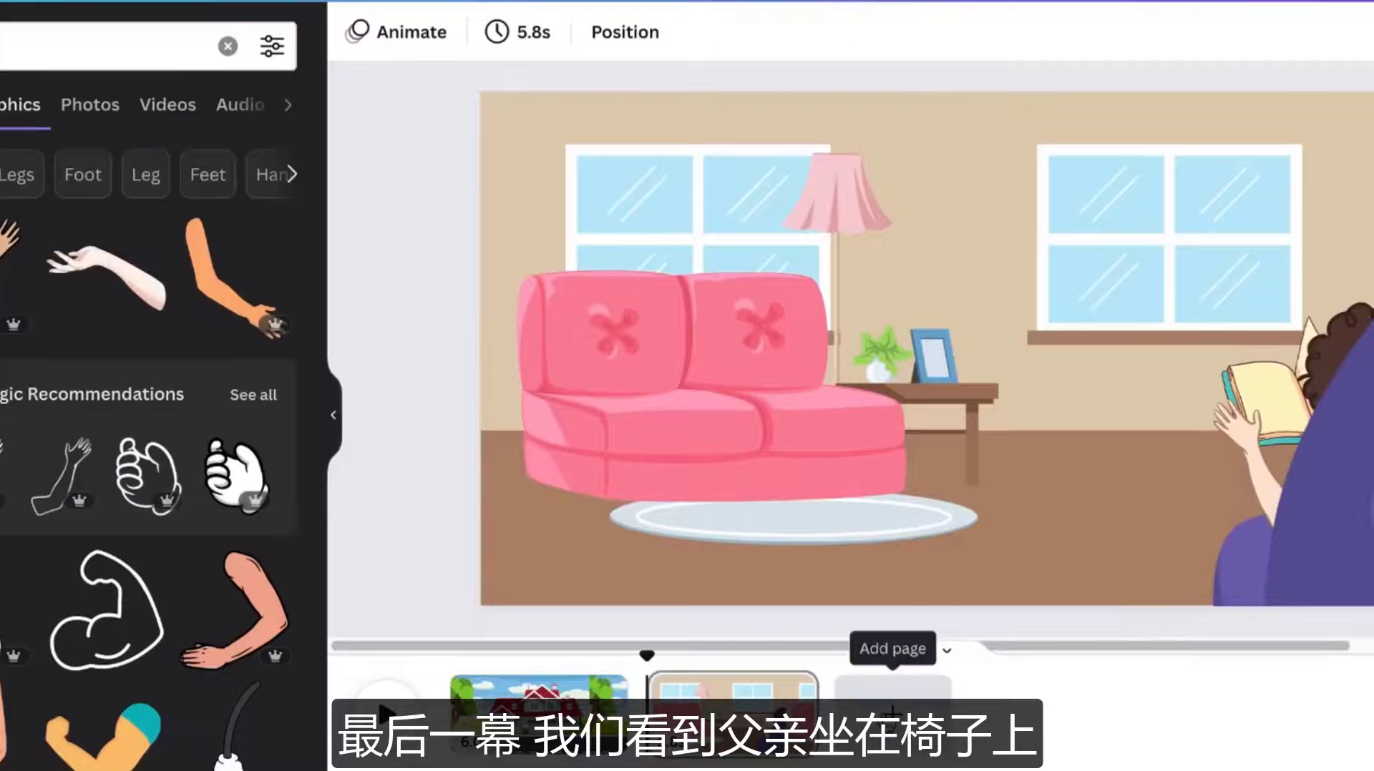
pyautogui.click(892, 704)
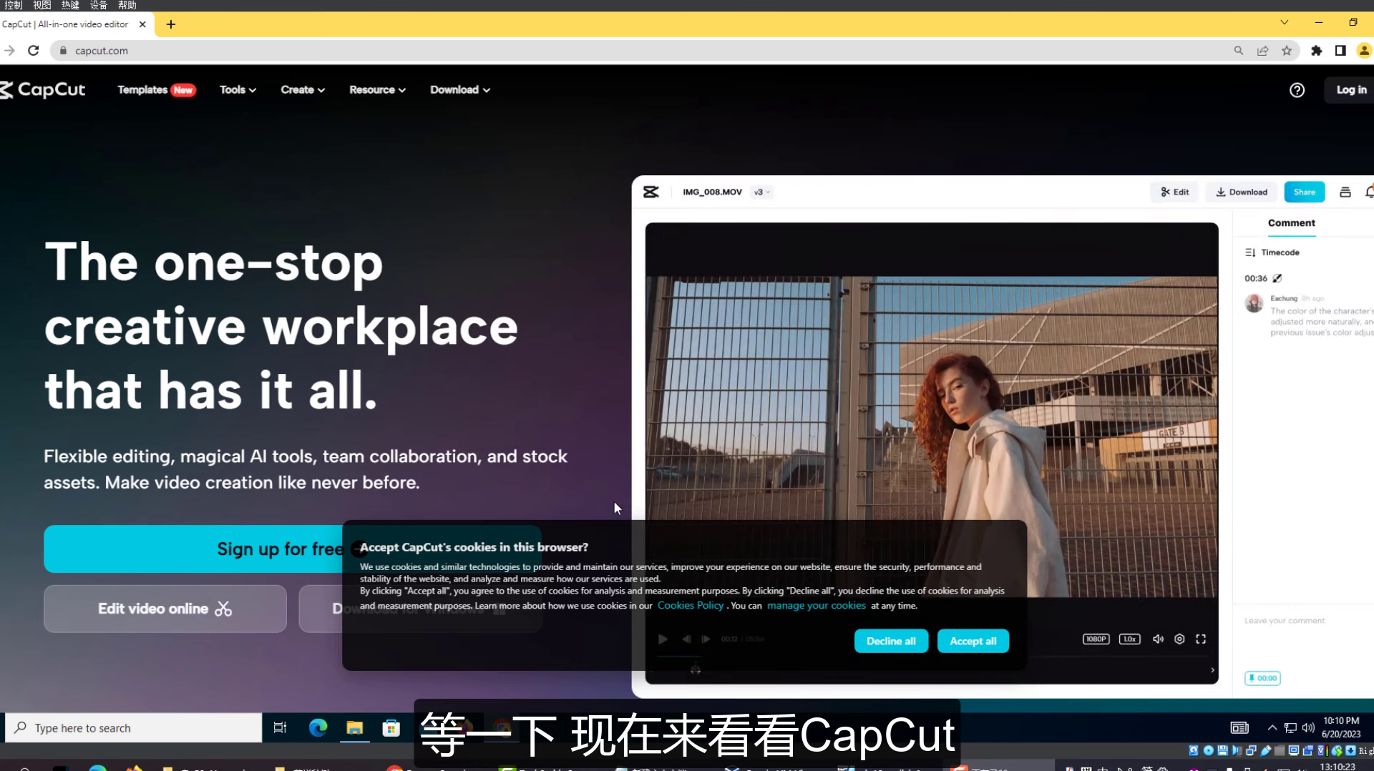
# Switch to the CapCut website and accept all cookies.
pyautogui.click(971, 646)
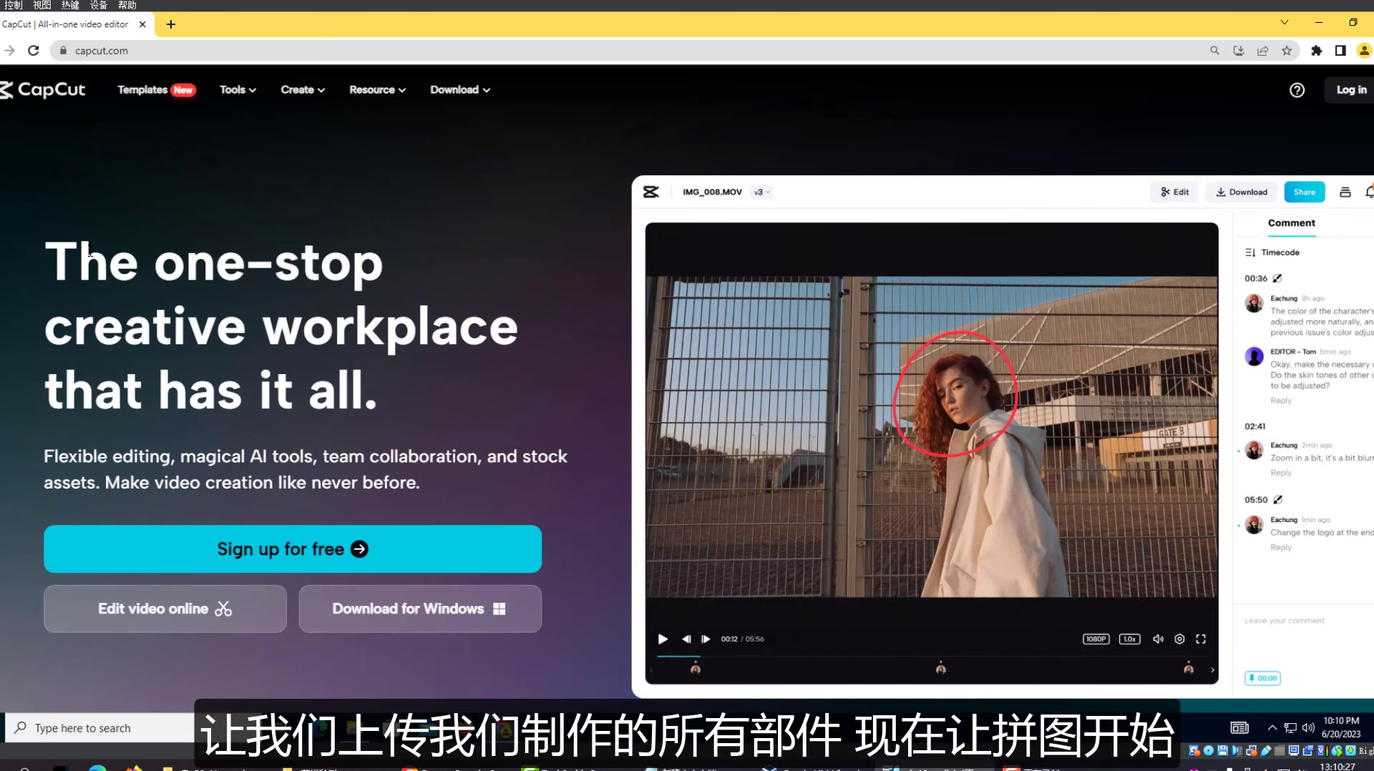
pyautogui.scroll(-2, 227, 326)
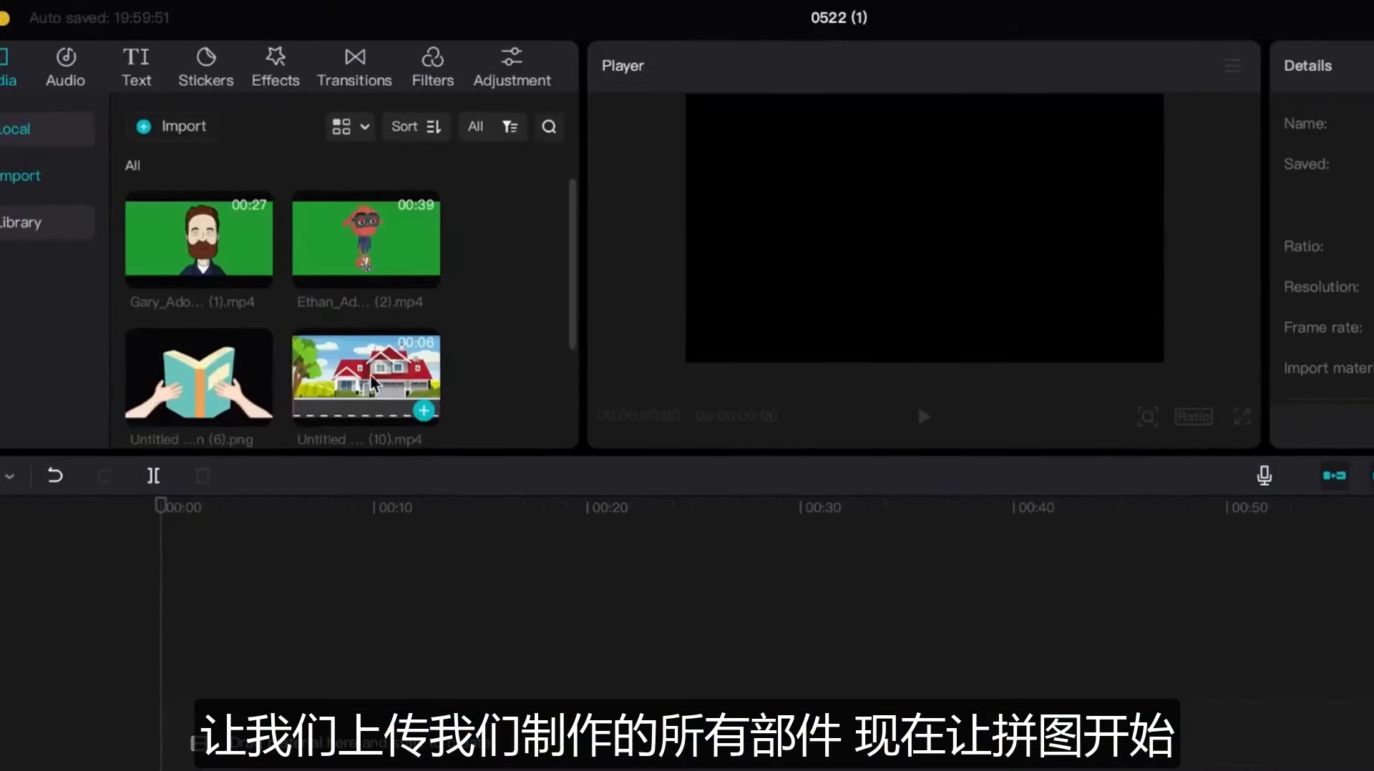
# Add the six-second house clip to the CapCut timeline and lay the 24-second animation intro audio beneath it.
pyautogui.click(424, 411)
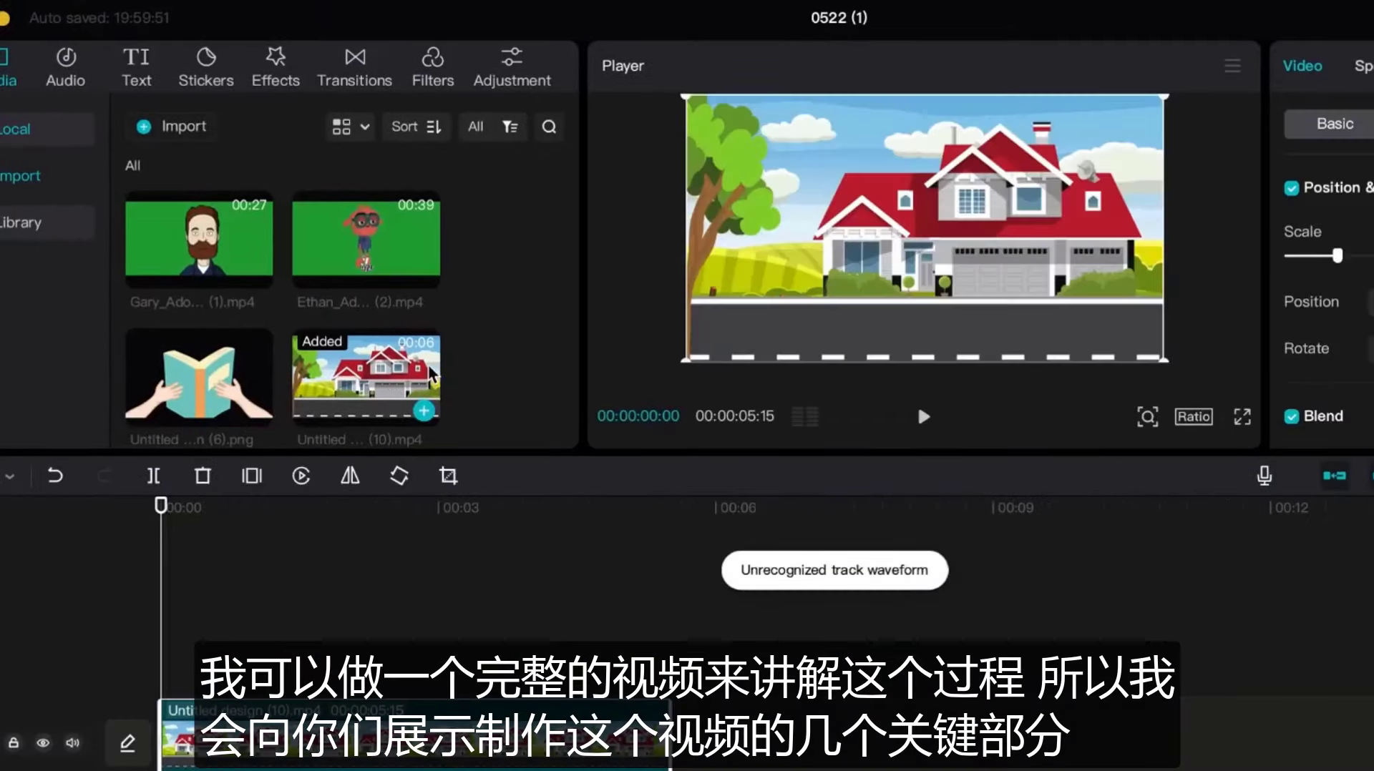
pyautogui.scroll(-2, 428, 375)
pyautogui.moveTo(365, 389); pyautogui.dragTo(265, 755)
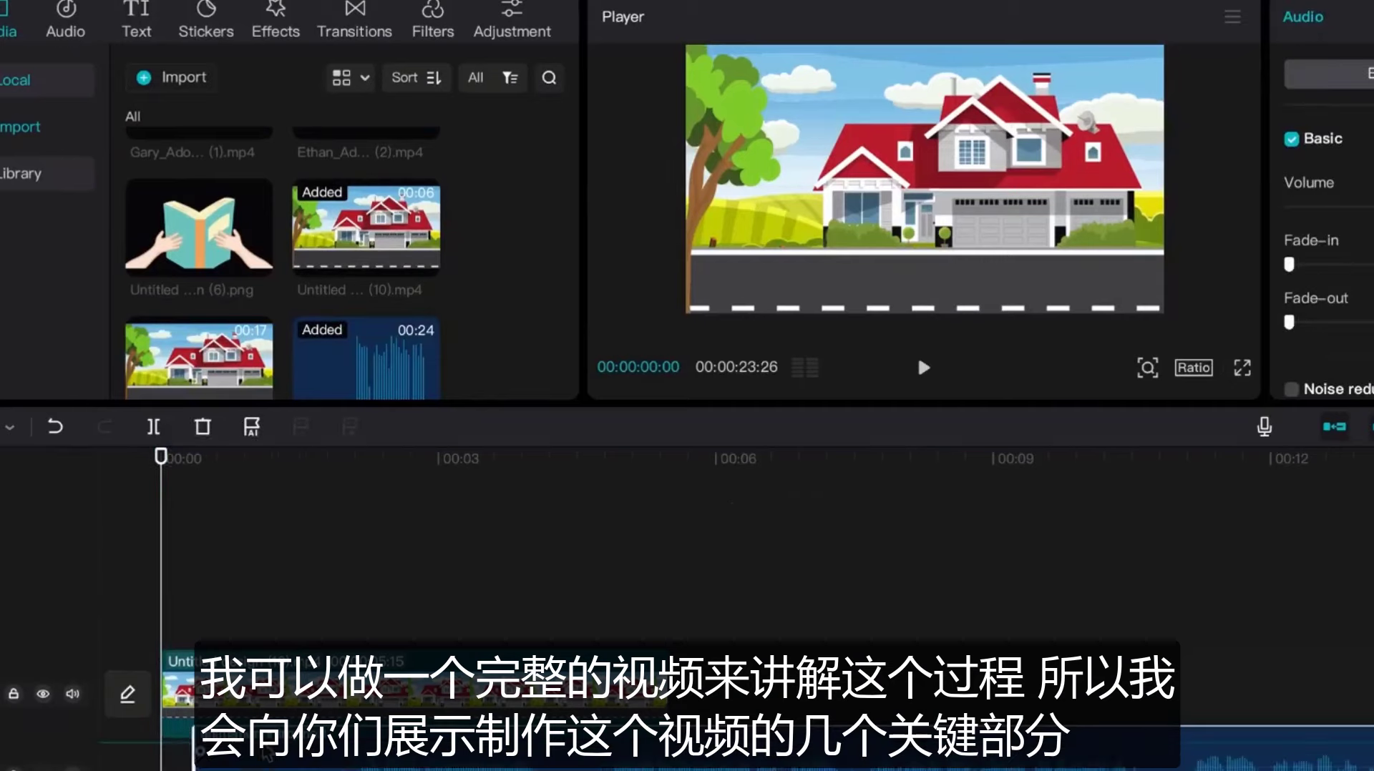
pyautogui.moveTo(169, 471)
pyautogui.mouseDown()
pyautogui.moveTo(225, 468)
pyautogui.moveTo(187, 478)
pyautogui.mouseUp()
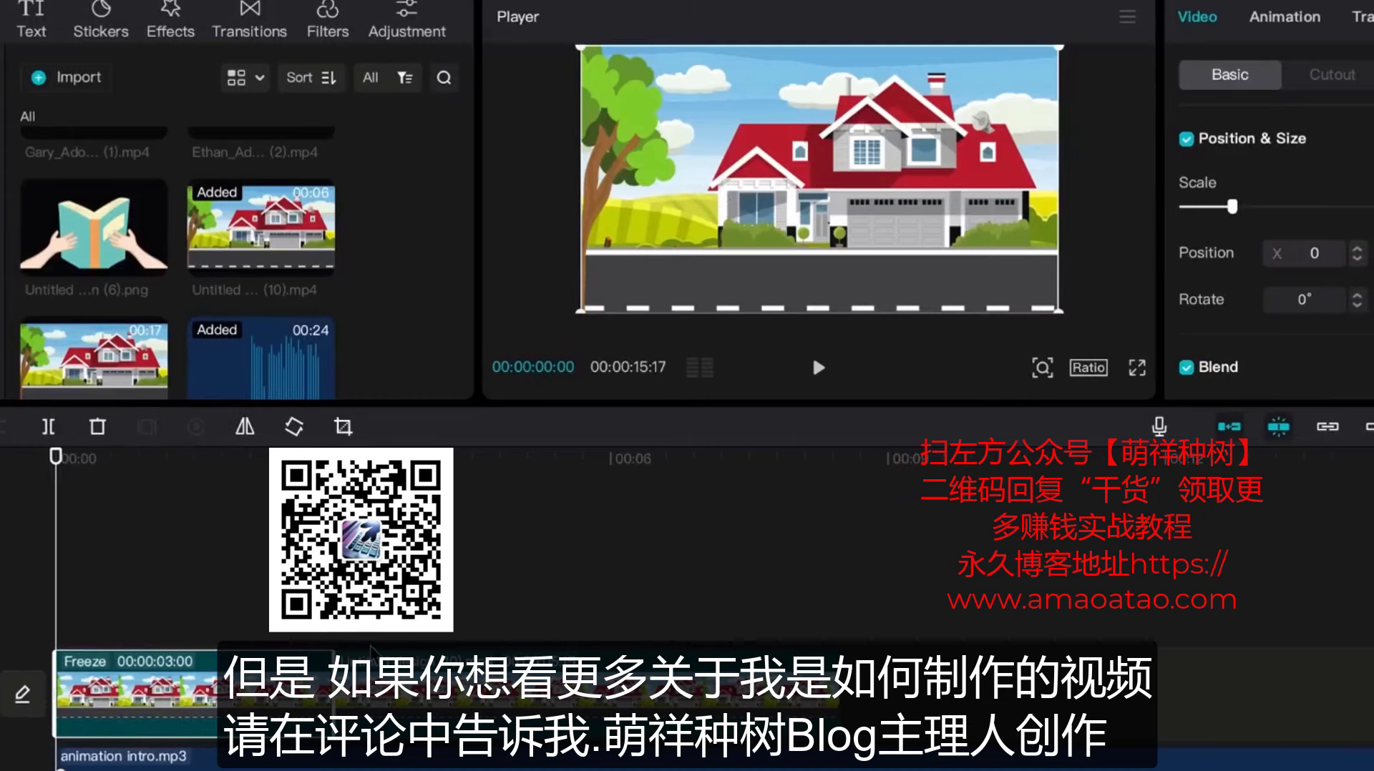
# Move the house clip to start at about 12 seconds and extend the opening freeze frame up to it.
pyautogui.moveTo(654, 697); pyautogui.dragTo(631, 696)
pyautogui.click(1240, 429)
pyautogui.moveTo(494, 687); pyautogui.dragTo(880, 687)
pyautogui.hscroll(5, 878, 682)
pyautogui.moveTo(792, 683); pyautogui.dragTo(973, 695)
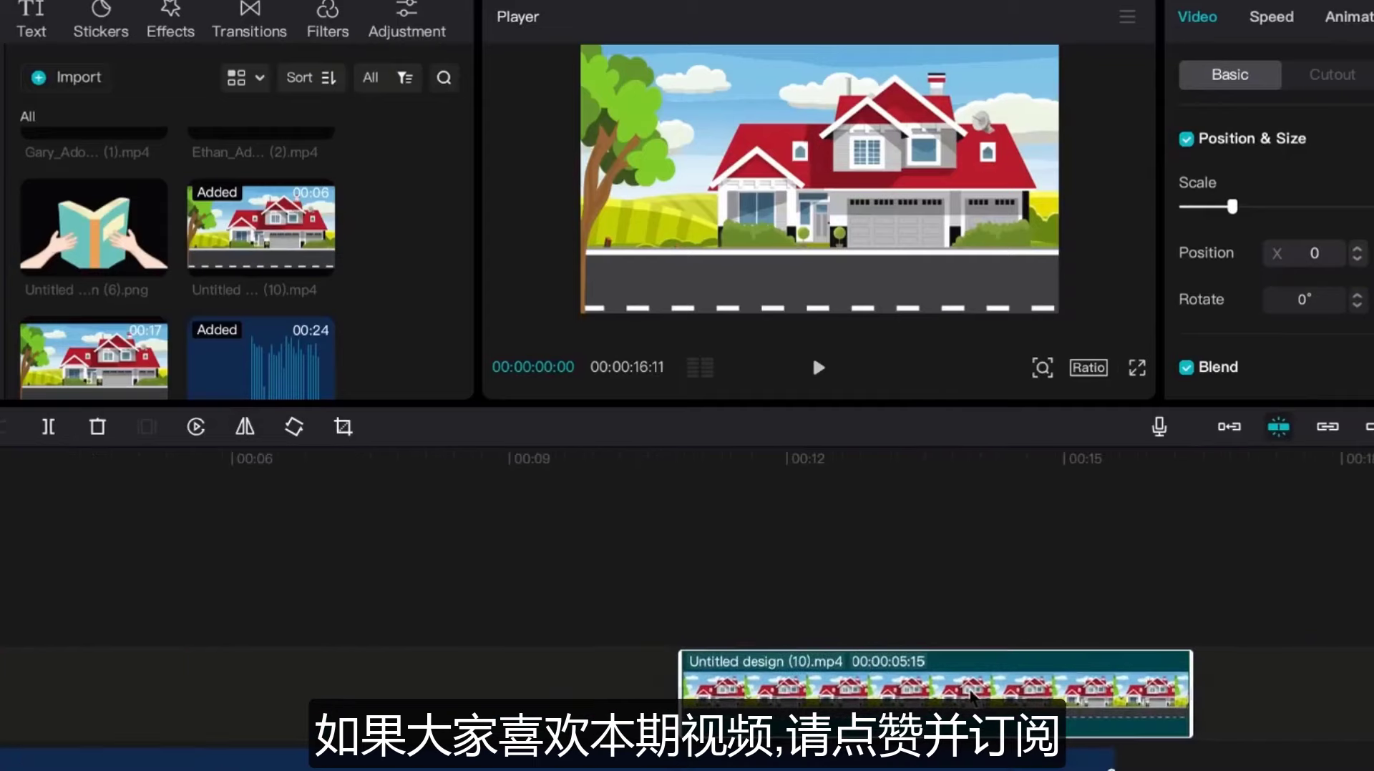
pyautogui.moveTo(863, 696); pyautogui.dragTo(966, 696)
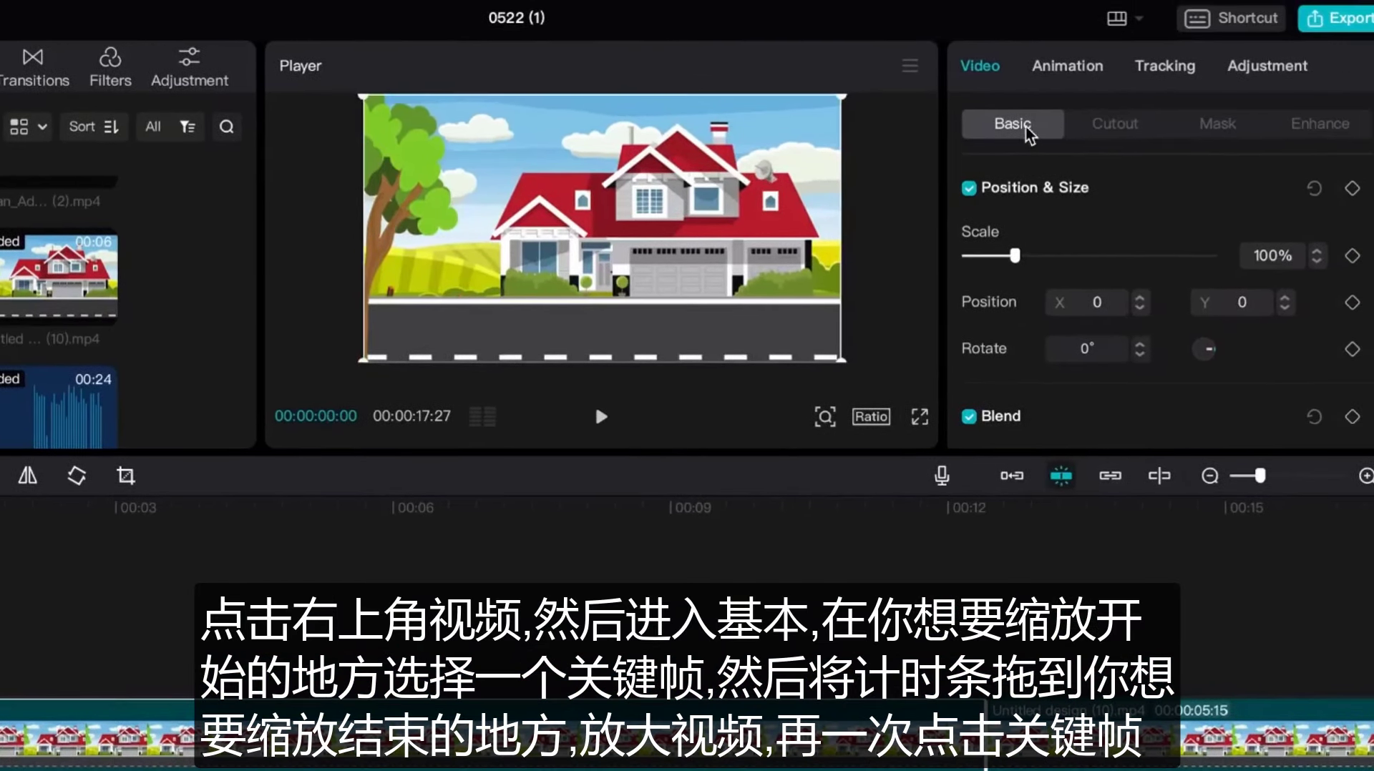
# Keyframe the freeze frame's position and size at the start, then at 00:00:12:11 with scale 213%, X 528 and Y 368.
pyautogui.click(1353, 188)
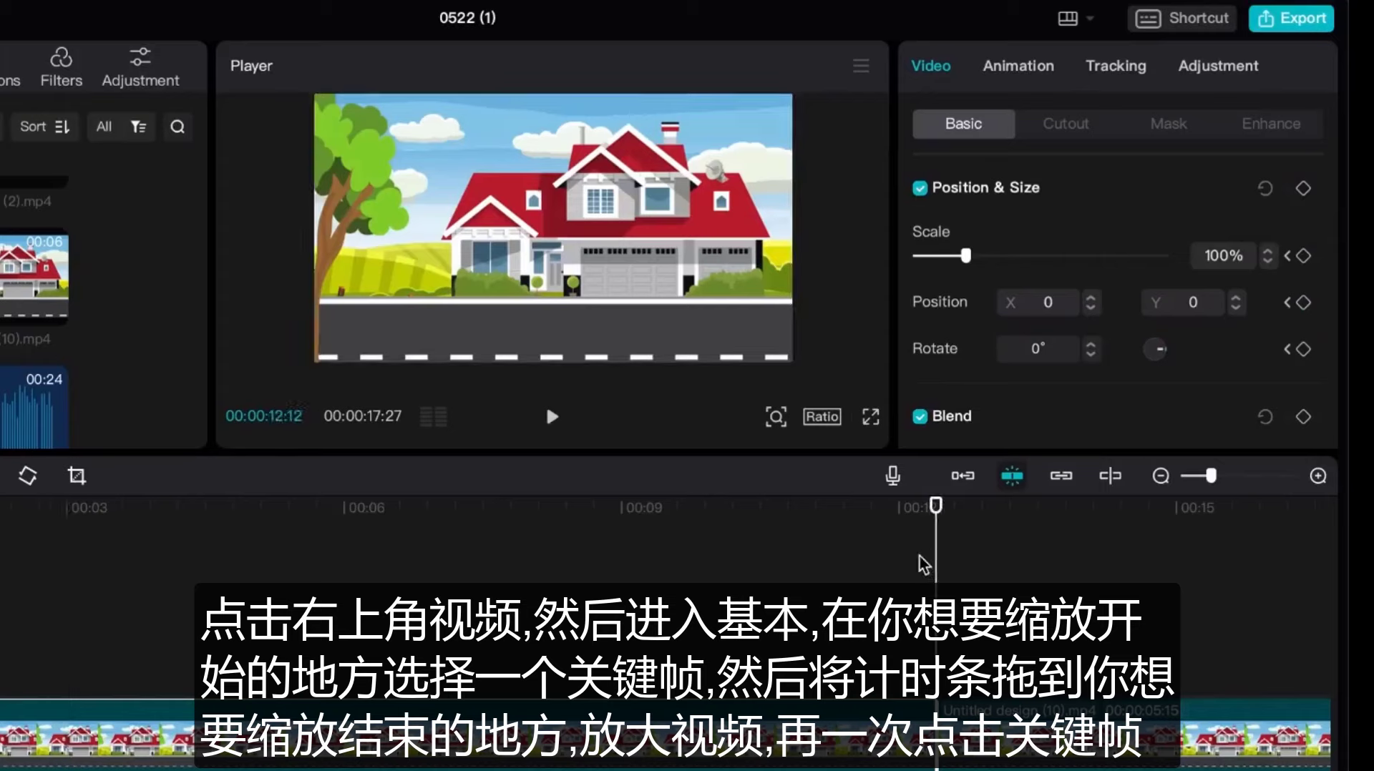
pyautogui.moveTo(793, 361); pyautogui.dragTo(946, 499)
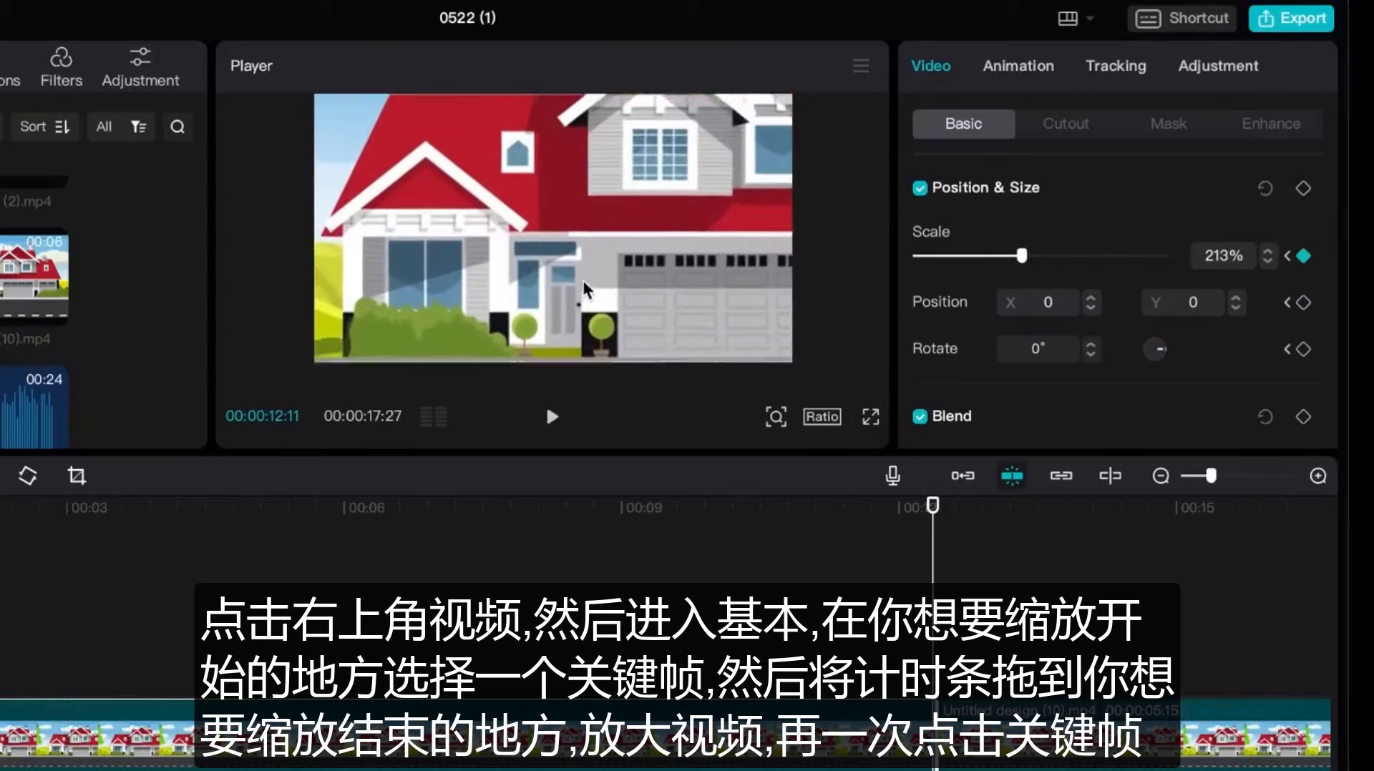
pyautogui.moveTo(578, 300); pyautogui.dragTo(640, 254)
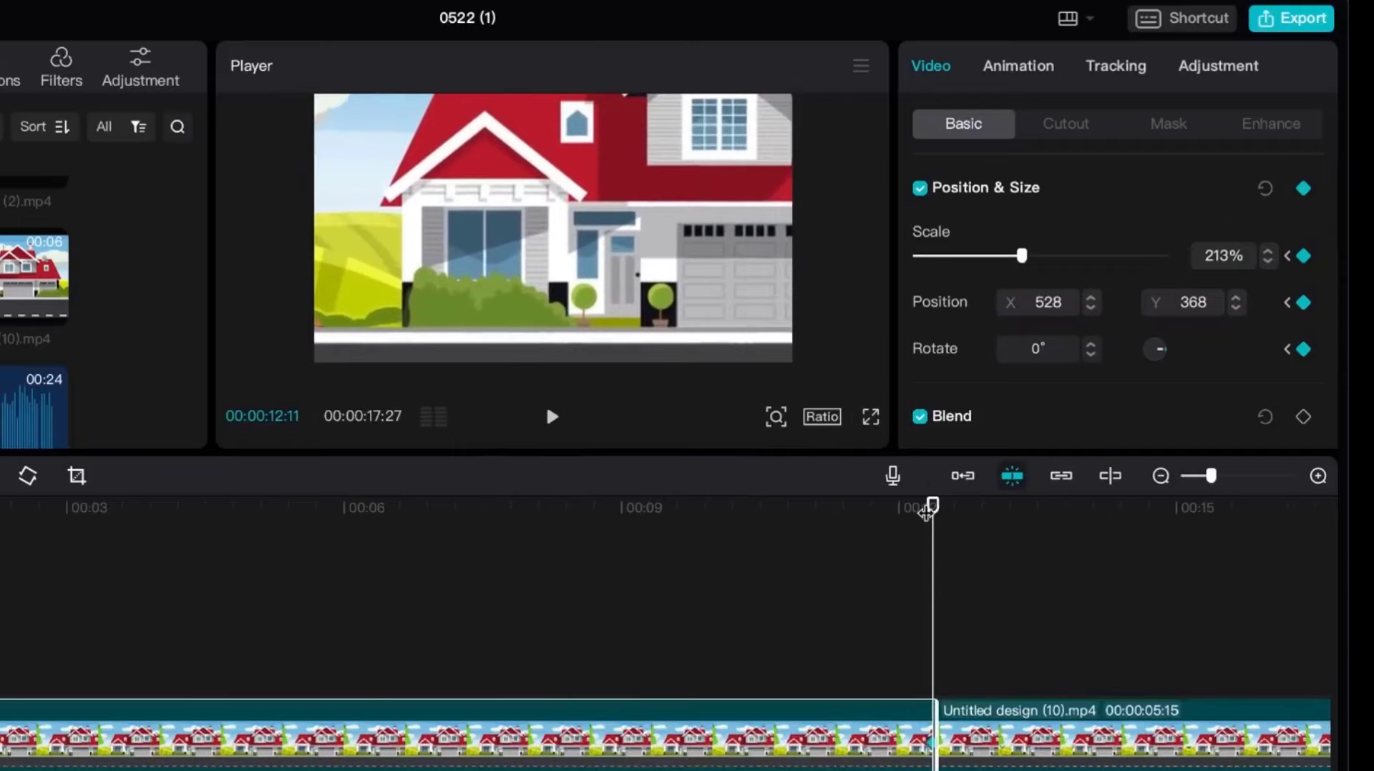
# Return to the beginning of the timeline and play back the zoom on the house.
pyautogui.moveTo(926, 509); pyautogui.dragTo(0, 510)
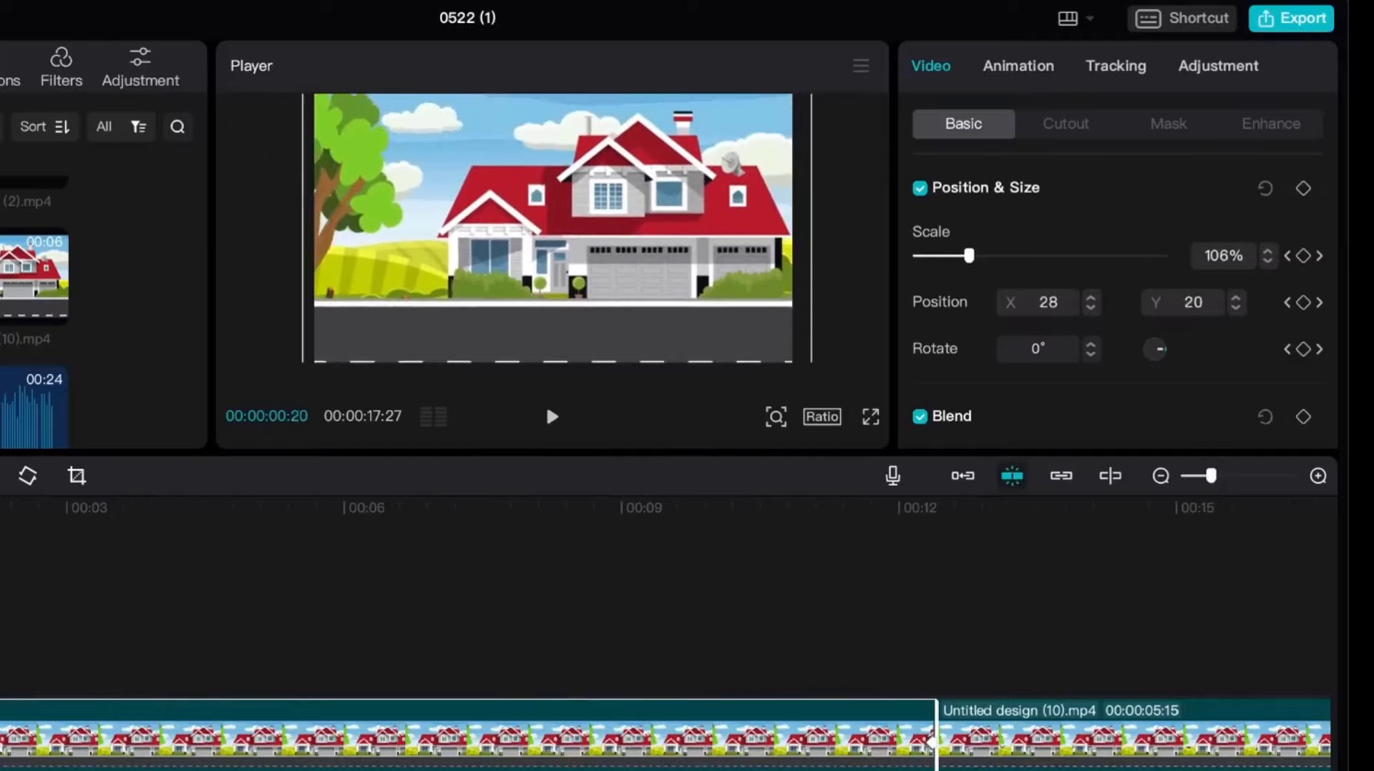
pyautogui.press('space')
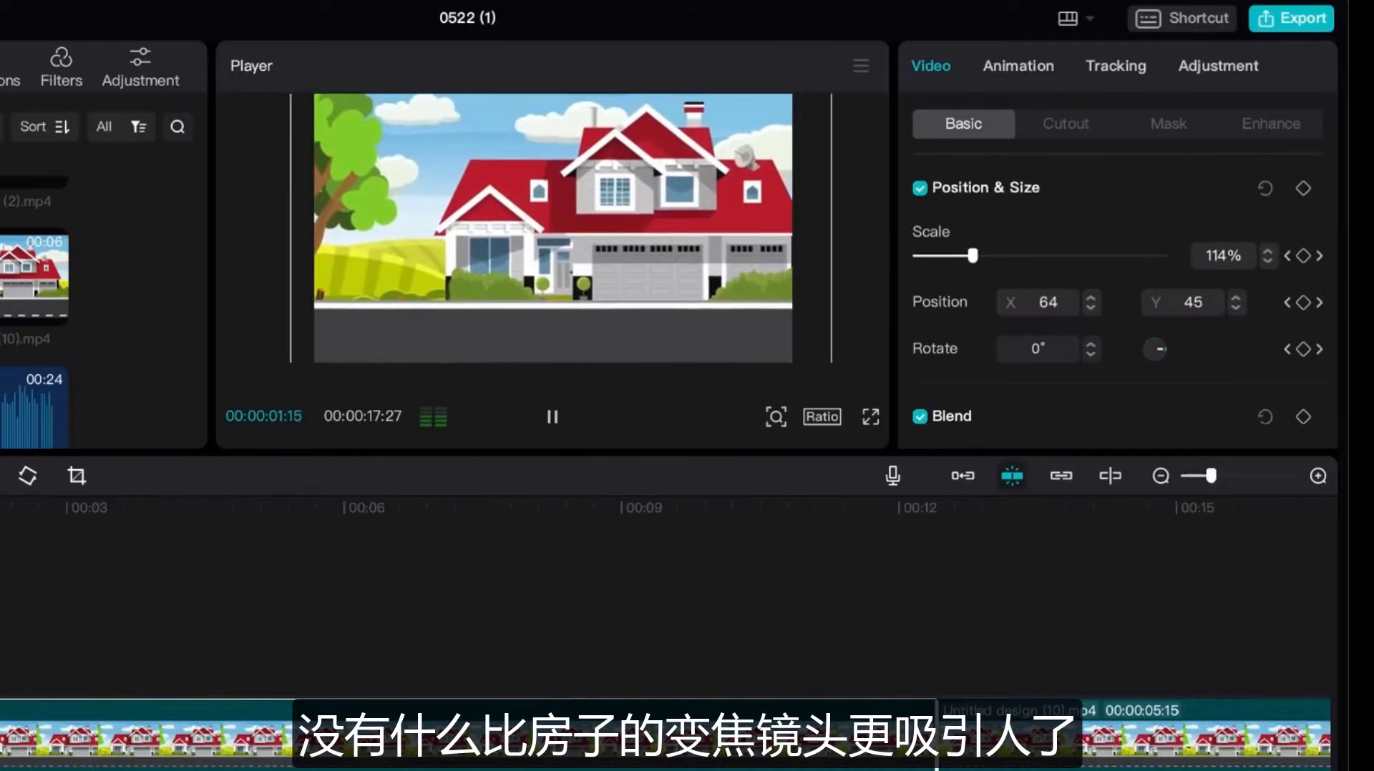
pyautogui.press('space')
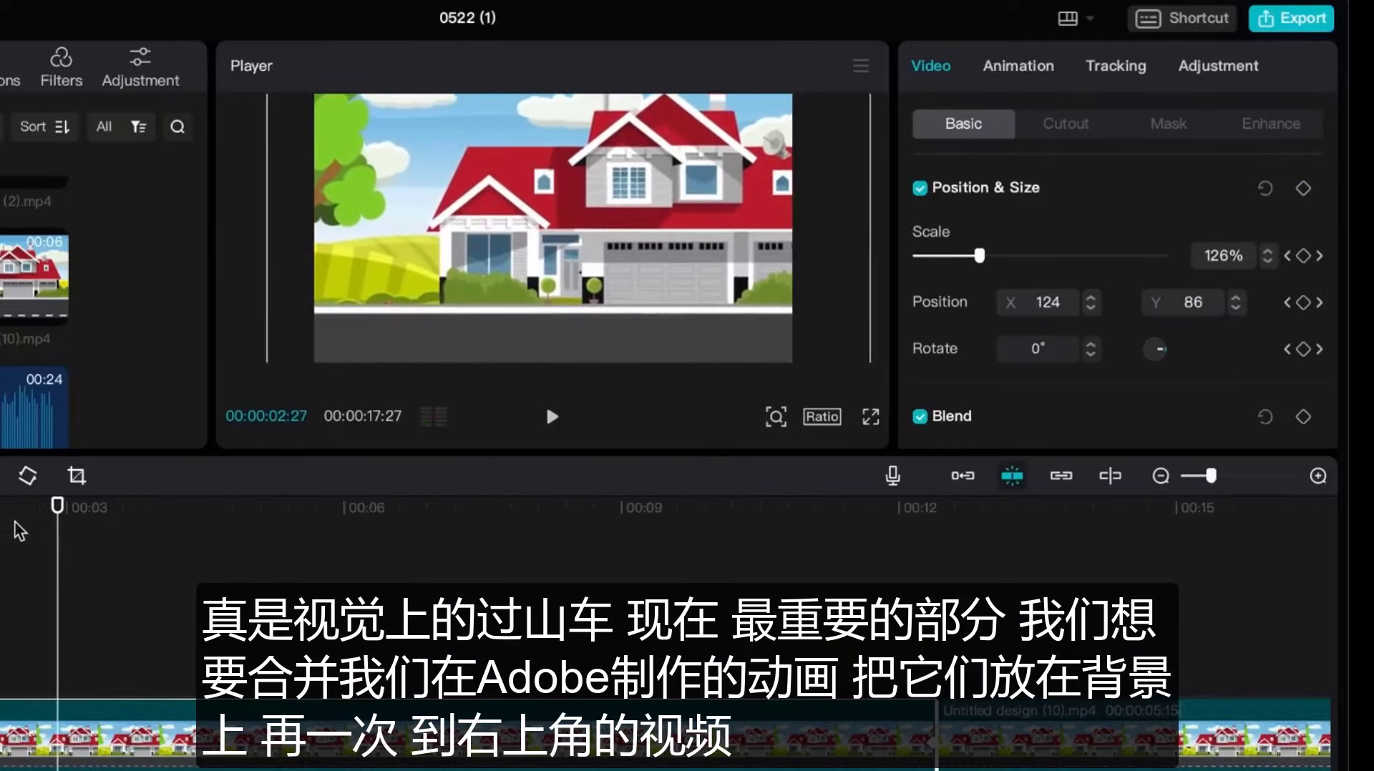
# Delete the last living room clip, 00:00:03:15 long, after the final freeze frame.
pyautogui.hscroll(5, 89, 574)
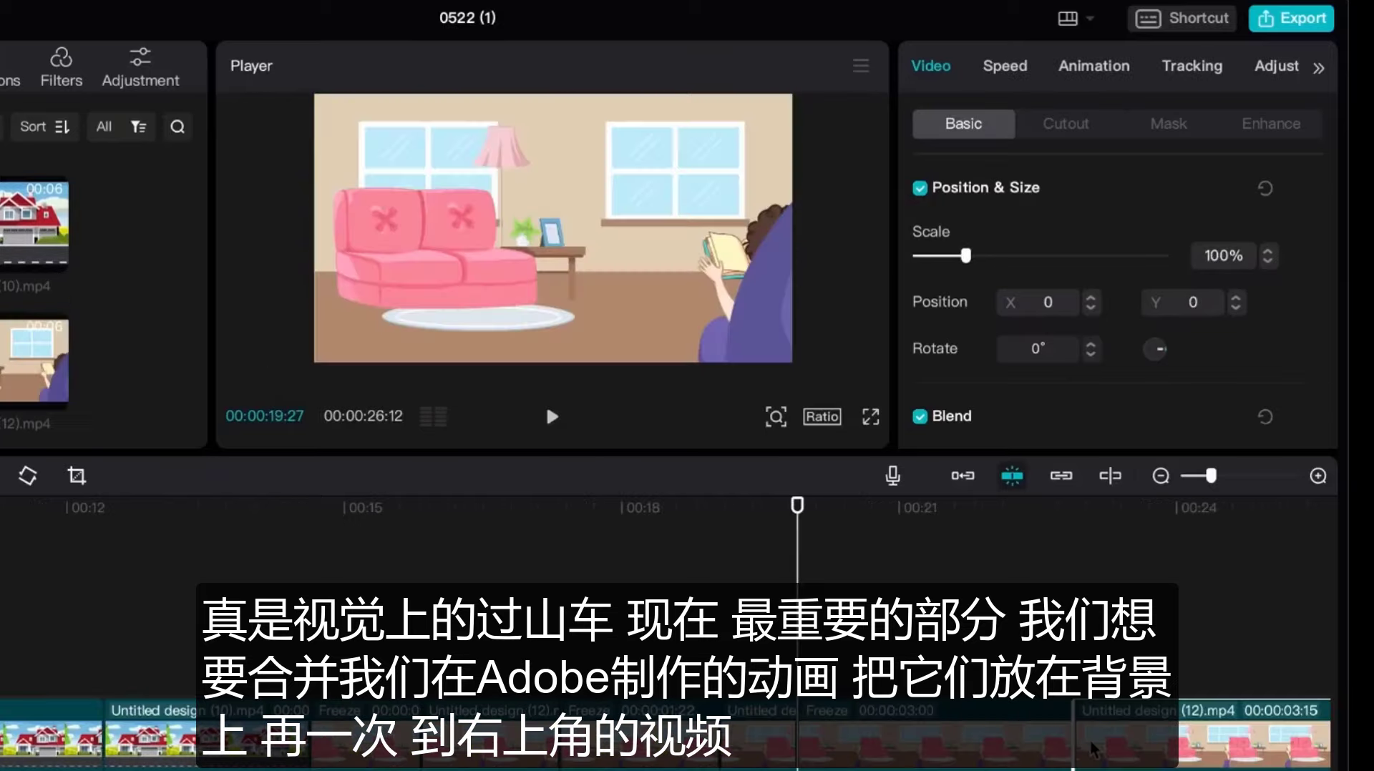
pyautogui.press('Delete')
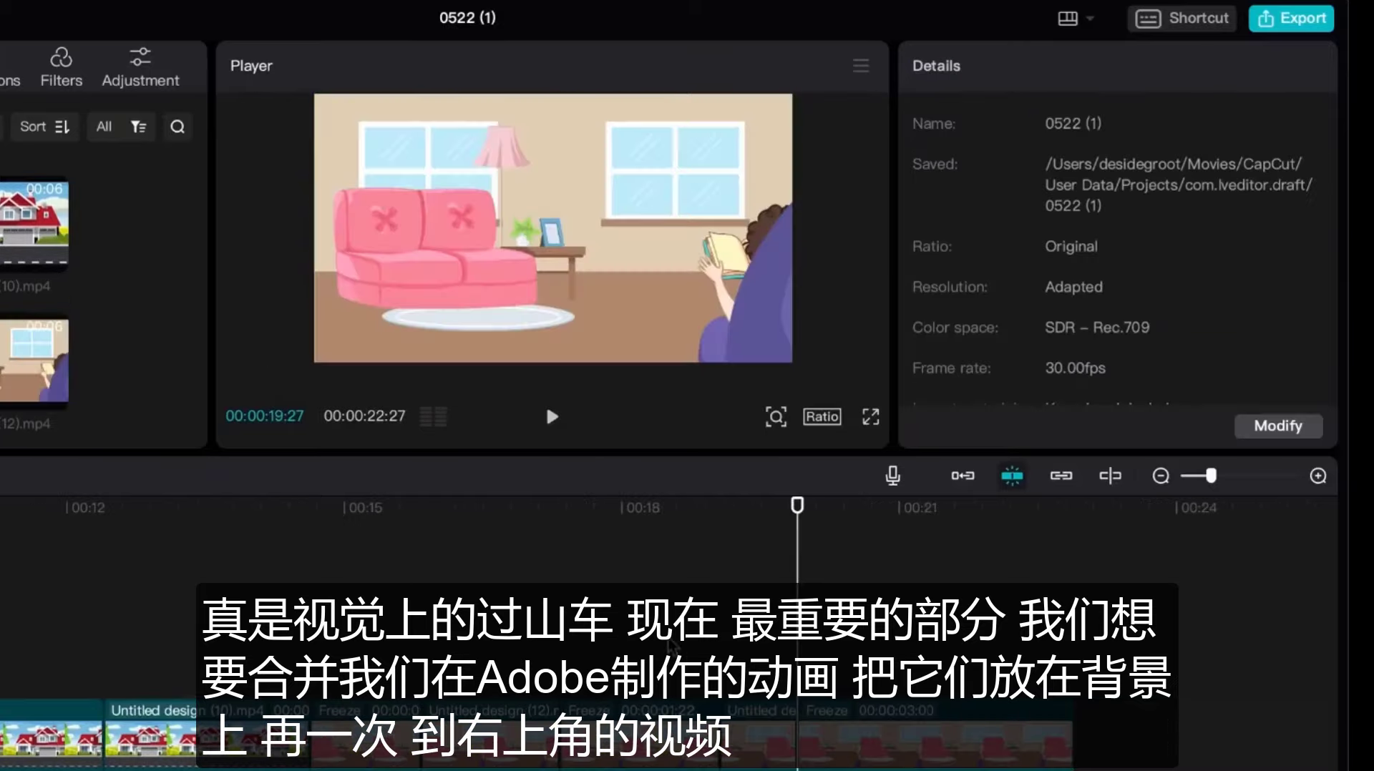
# Overlay the 39-second green-screen clip of the red furry character above the living room scene and move the playhead to 00:00:15:09.
pyautogui.scroll(3, 124, 332)
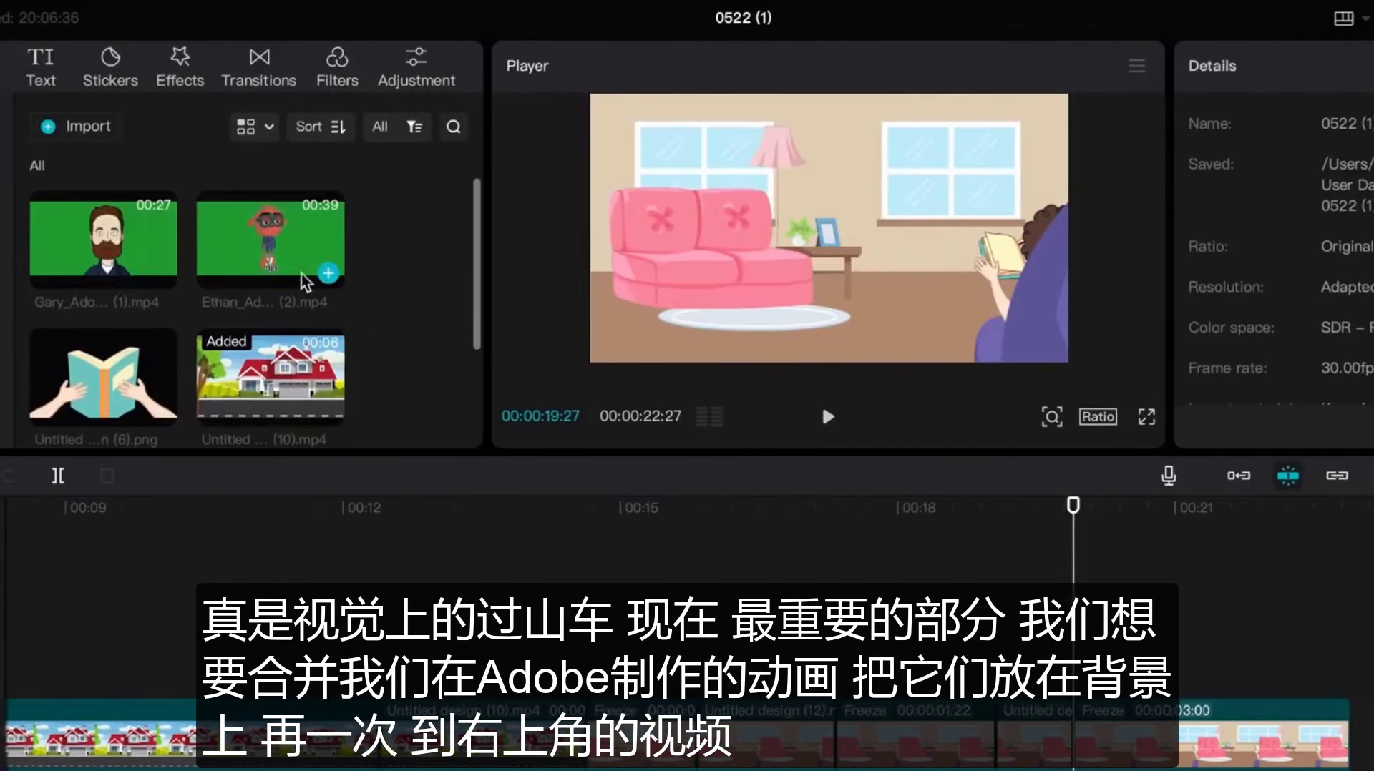
pyautogui.moveTo(281, 266); pyautogui.dragTo(594, 648)
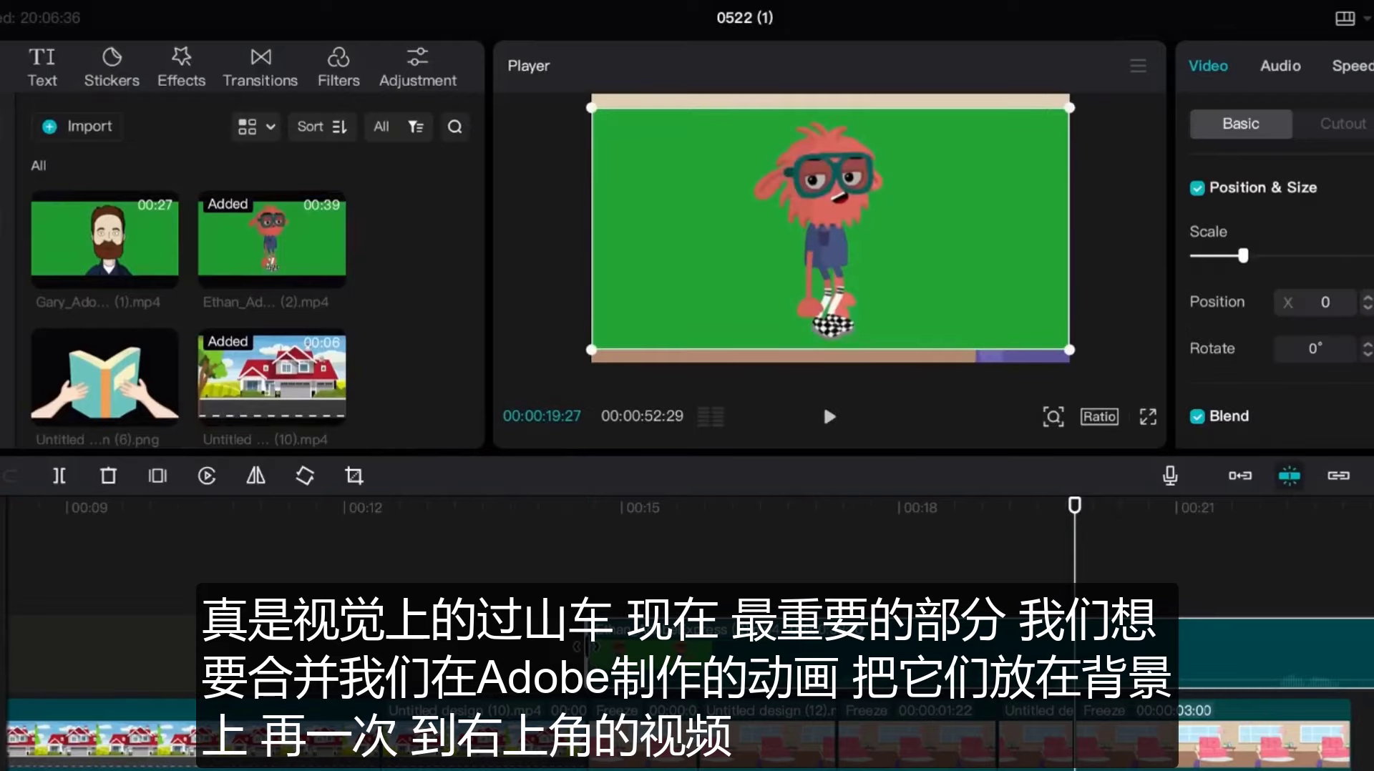
pyautogui.click(584, 504)
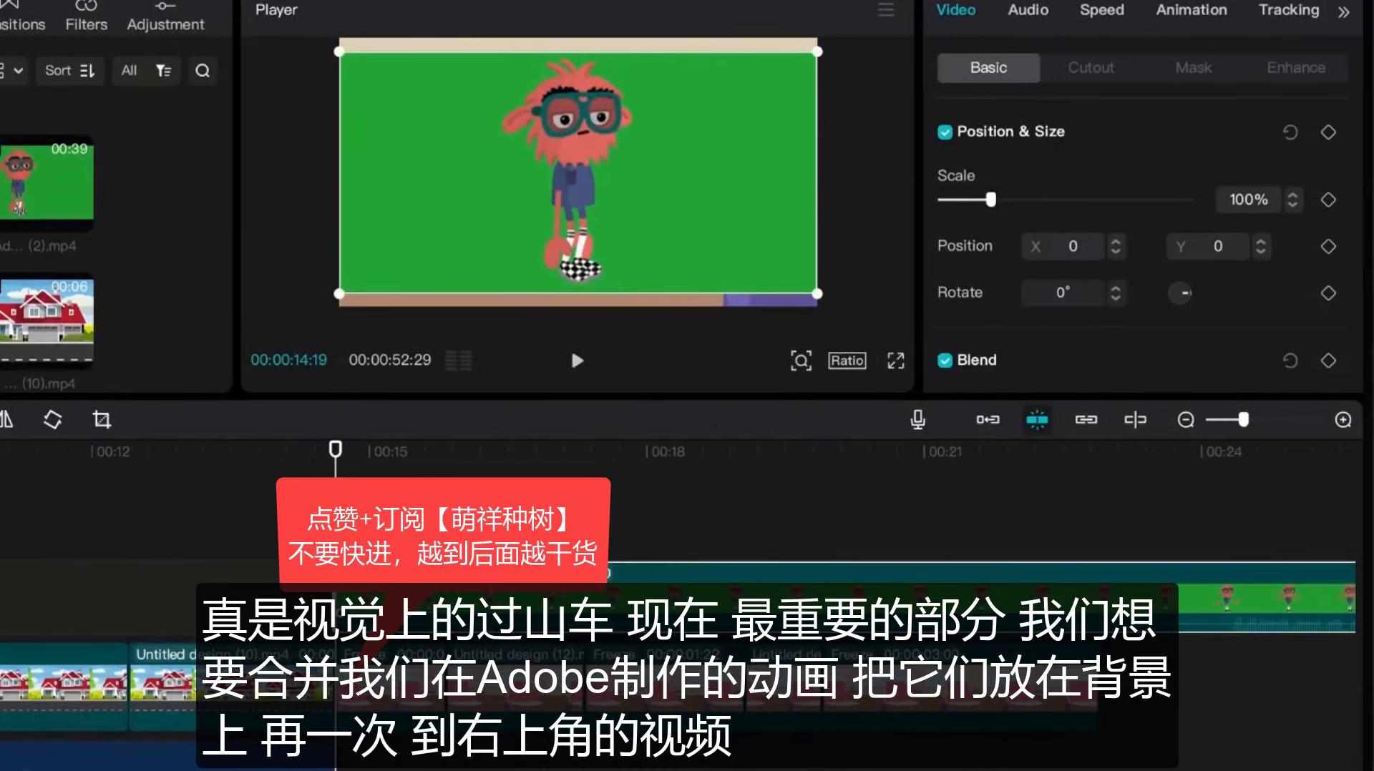
pyautogui.click(649, 568)
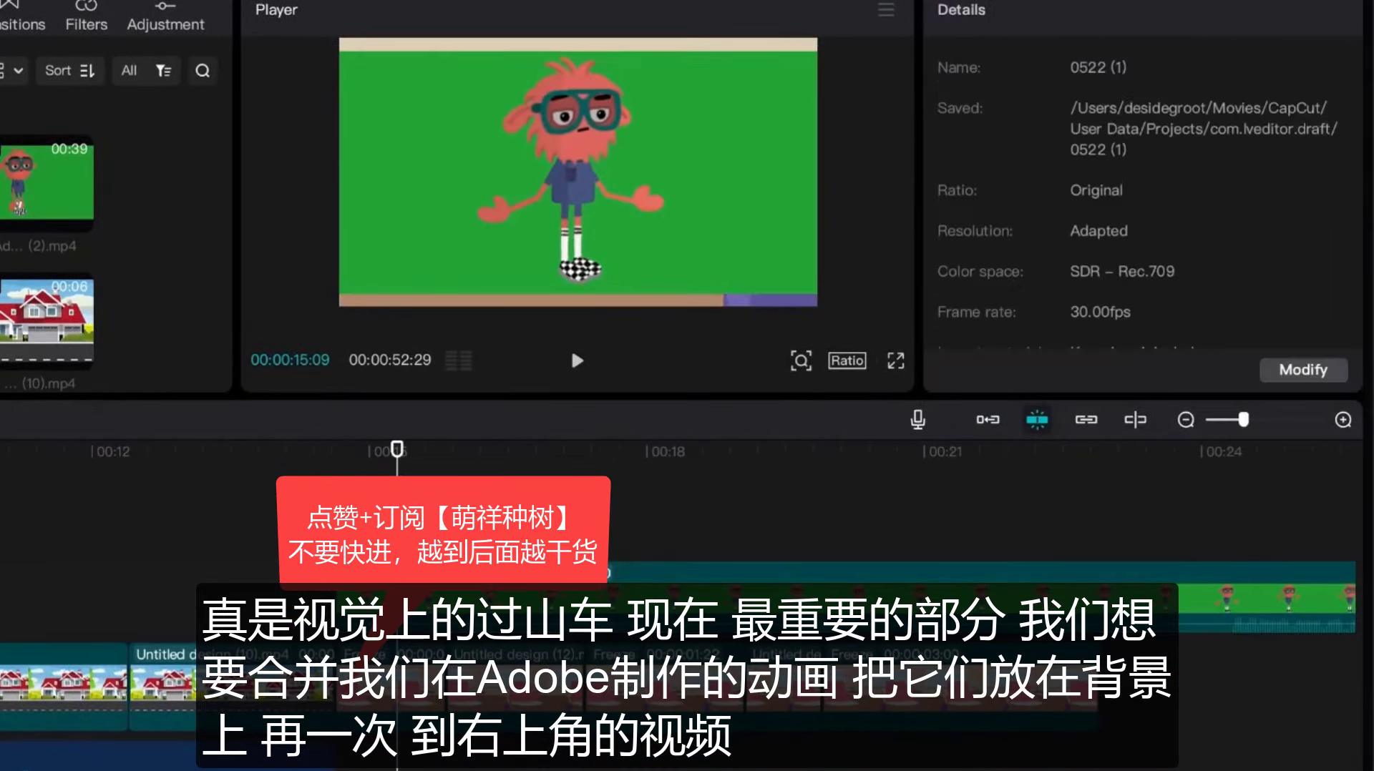
# Remove the furry character clip's green background with Chroma key at strength 40 and play back the composited living room scene.
pyautogui.click(396, 593)
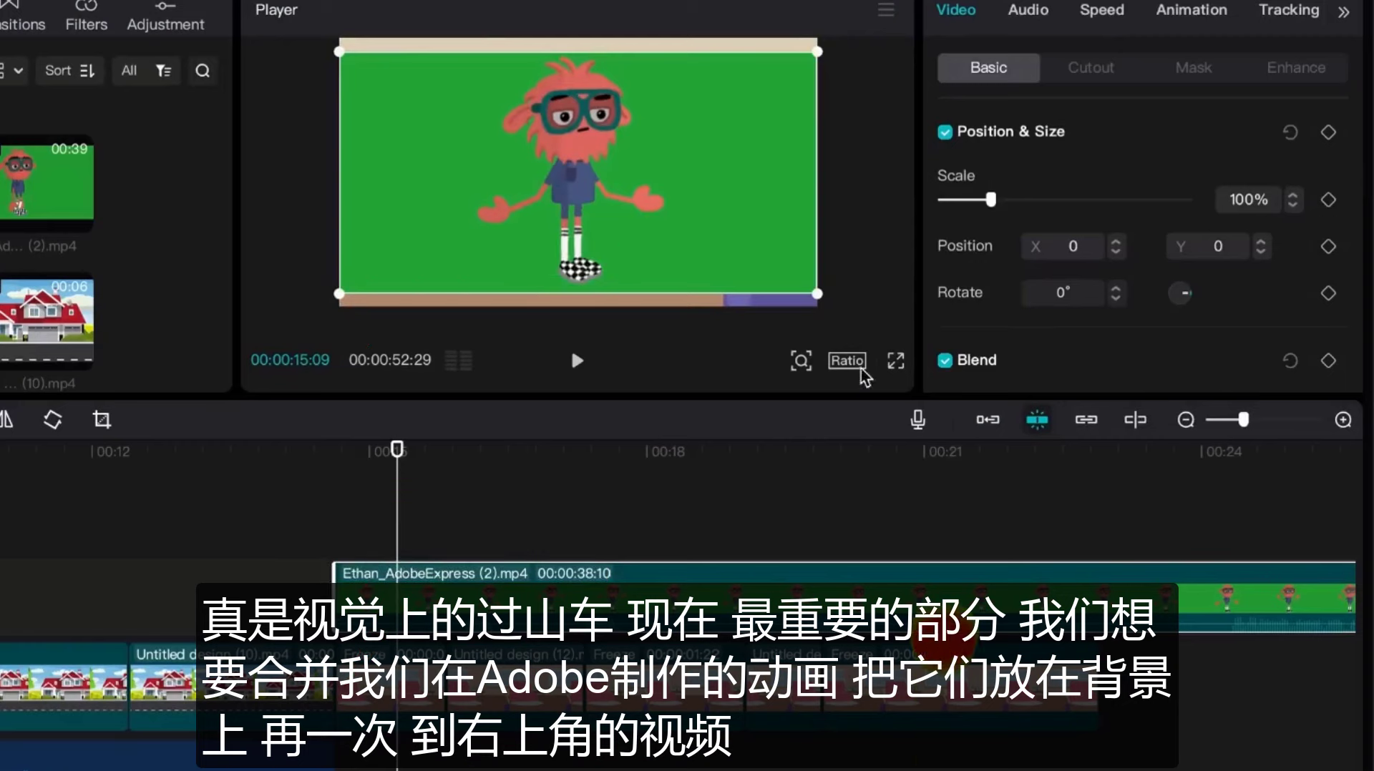
pyautogui.click(1086, 74)
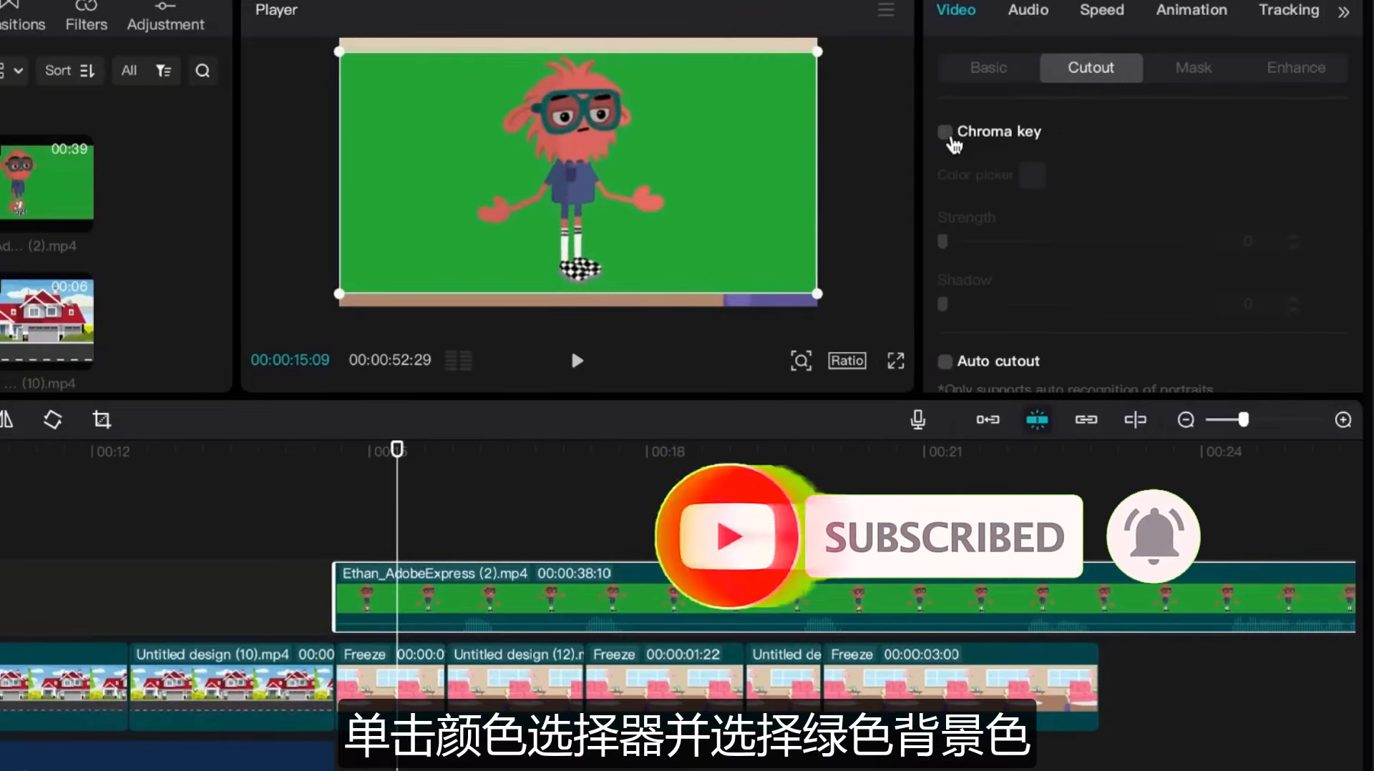
pyautogui.click(945, 133)
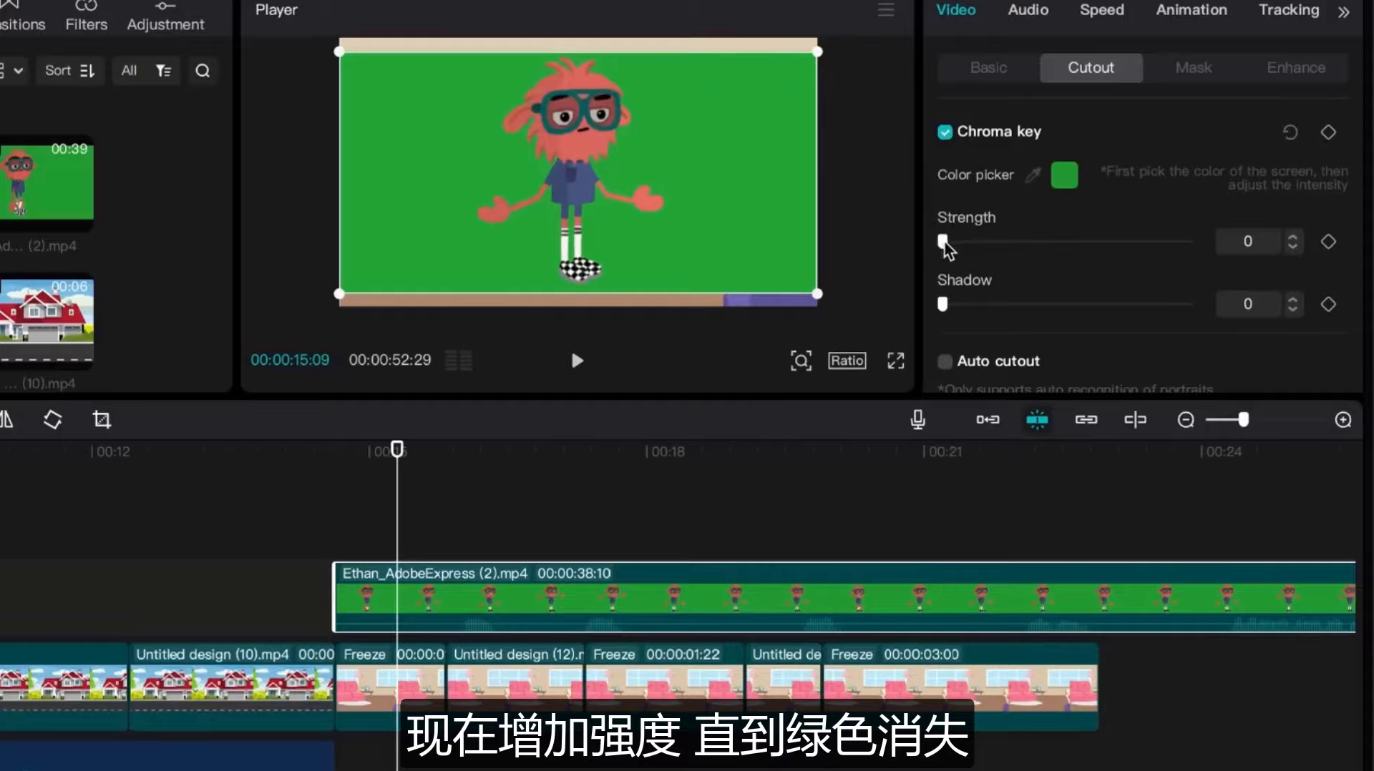
pyautogui.moveTo(943, 243); pyautogui.dragTo(1042, 242)
pyautogui.click(457, 539)
pyautogui.press('space')
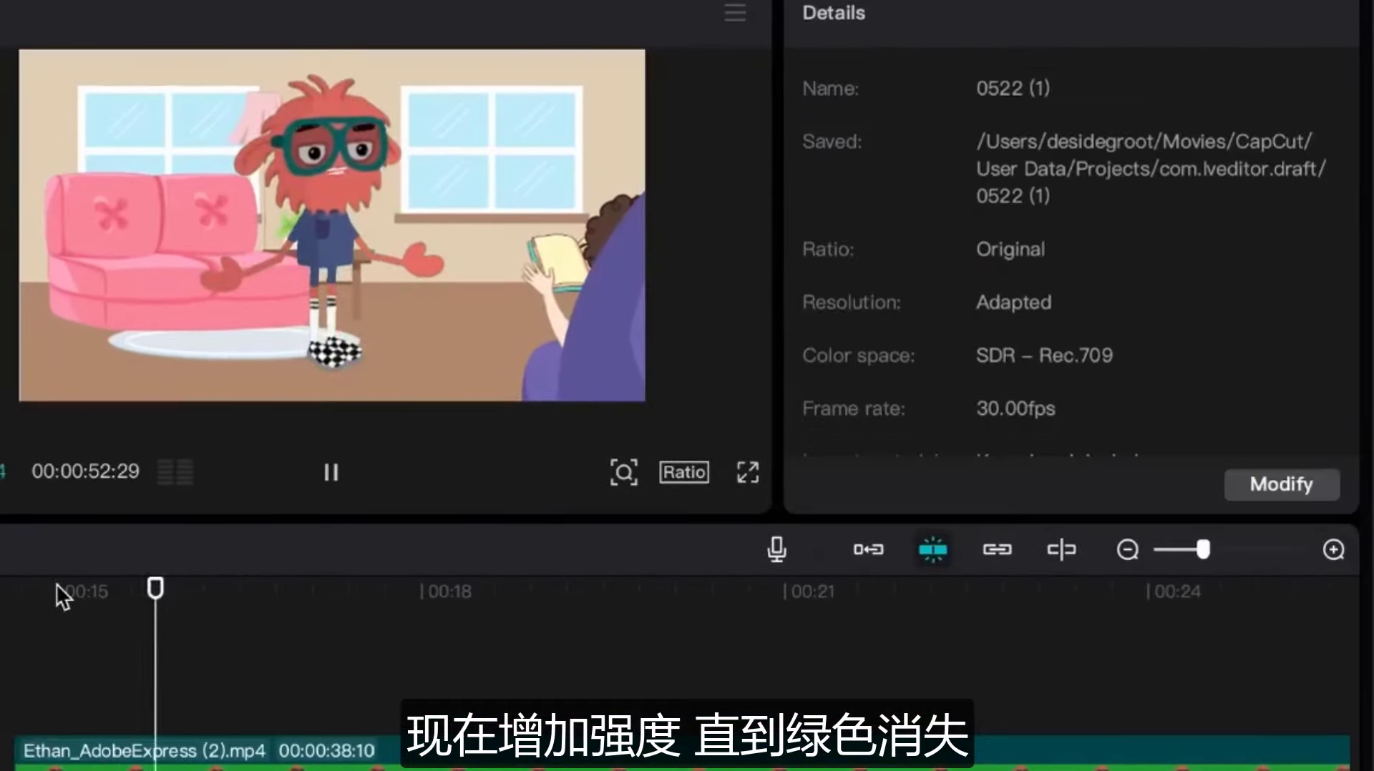
pyautogui.press('space')
# Shrink the red furry character, stand him on the rug in front of the pink sofa, and play back the scene.
pyautogui.click(331, 229)
pyautogui.moveTo(644, 52); pyautogui.dragTo(509, 132)
pyautogui.moveTo(331, 218); pyautogui.dragTo(281, 258)
pyautogui.moveTo(456, 170); pyautogui.dragTo(494, 146)
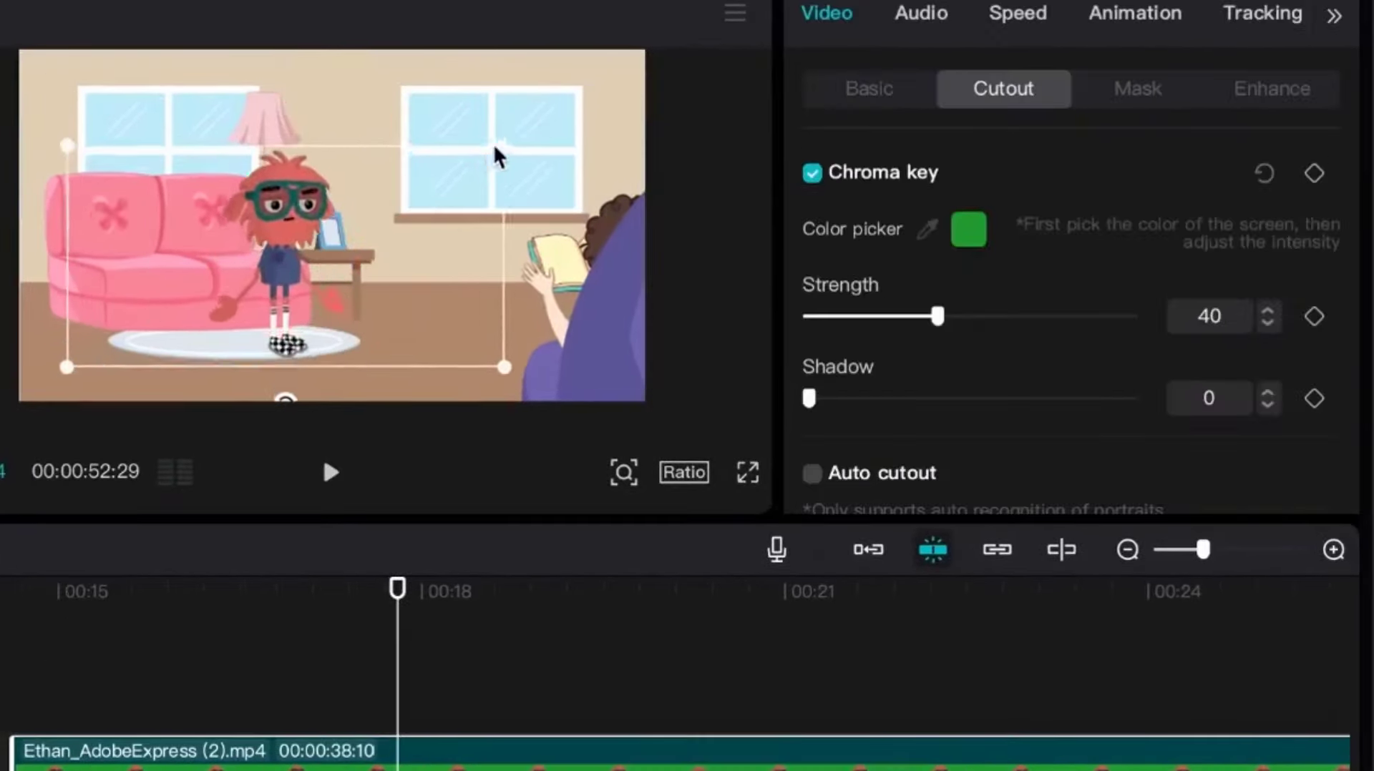
pyautogui.moveTo(421, 202); pyautogui.dragTo(426, 198)
pyautogui.click(0, 590)
pyautogui.press('space')
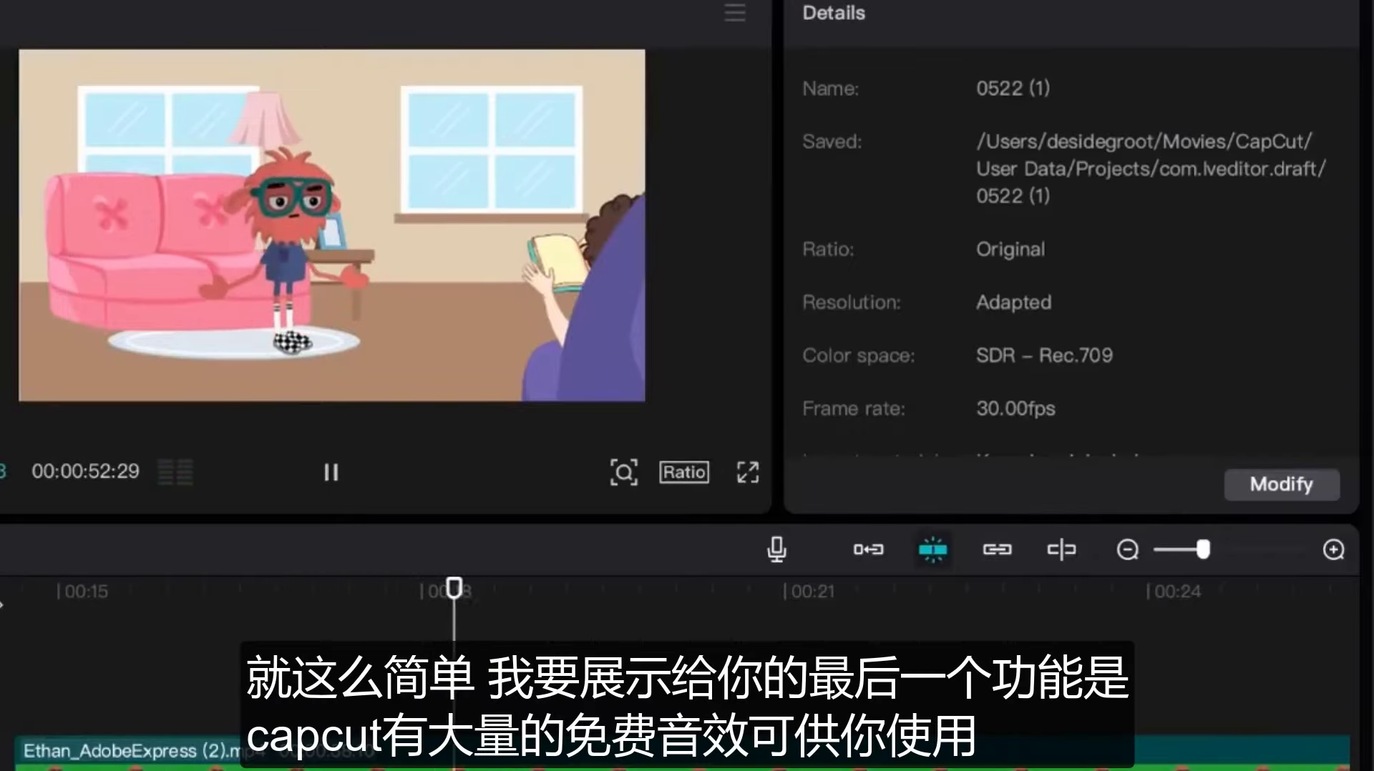
pyautogui.press('space')
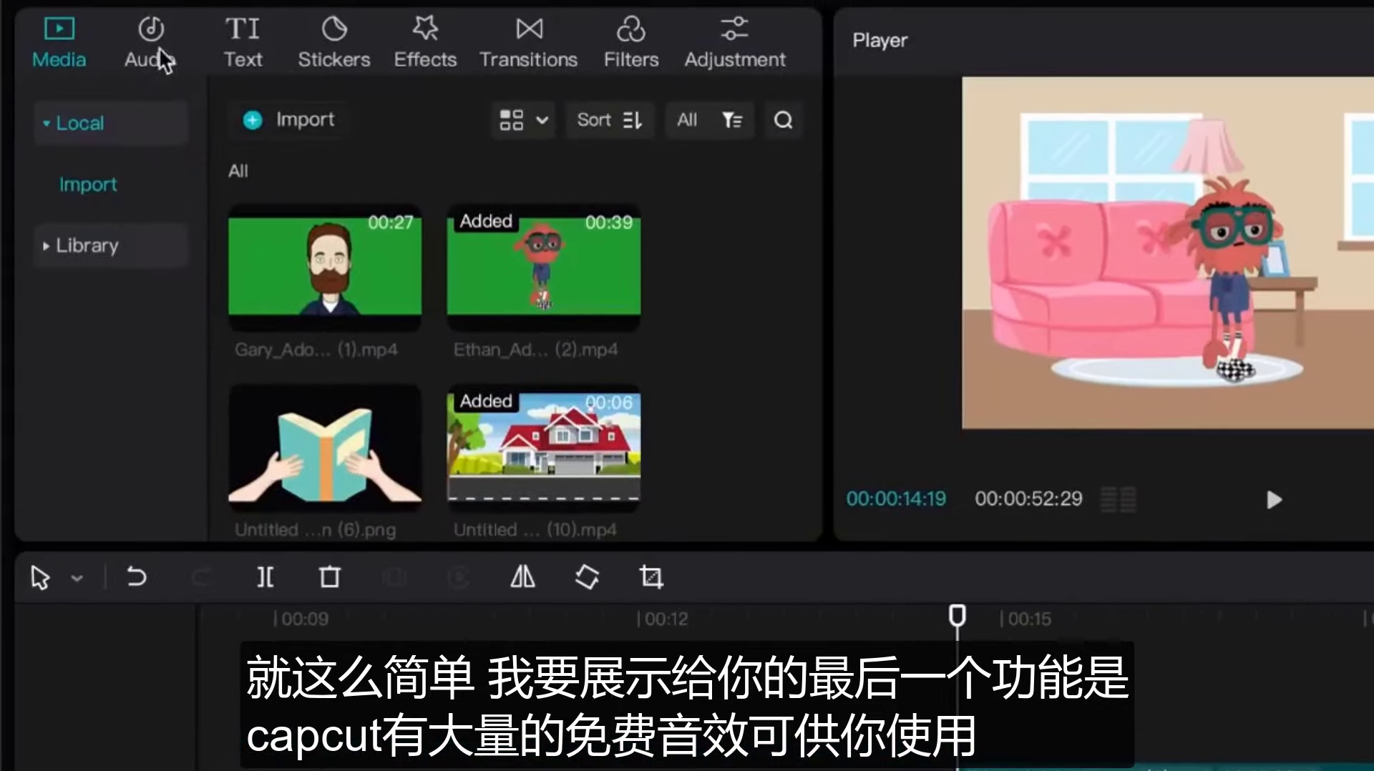
# Add the "Turning a page" transition sound effect on the audio track beneath both moving living room clips.
pyautogui.click(163, 44)
pyautogui.click(58, 193)
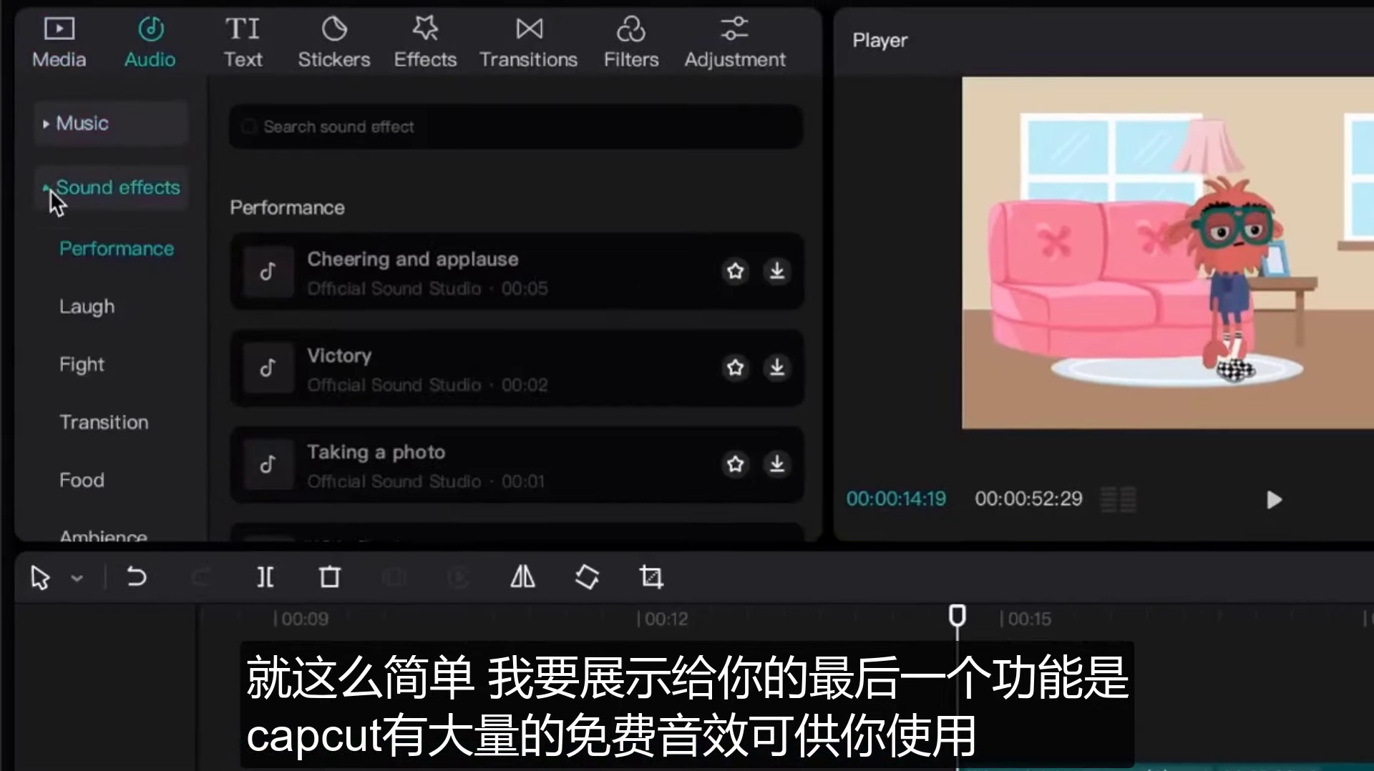
pyautogui.click(107, 423)
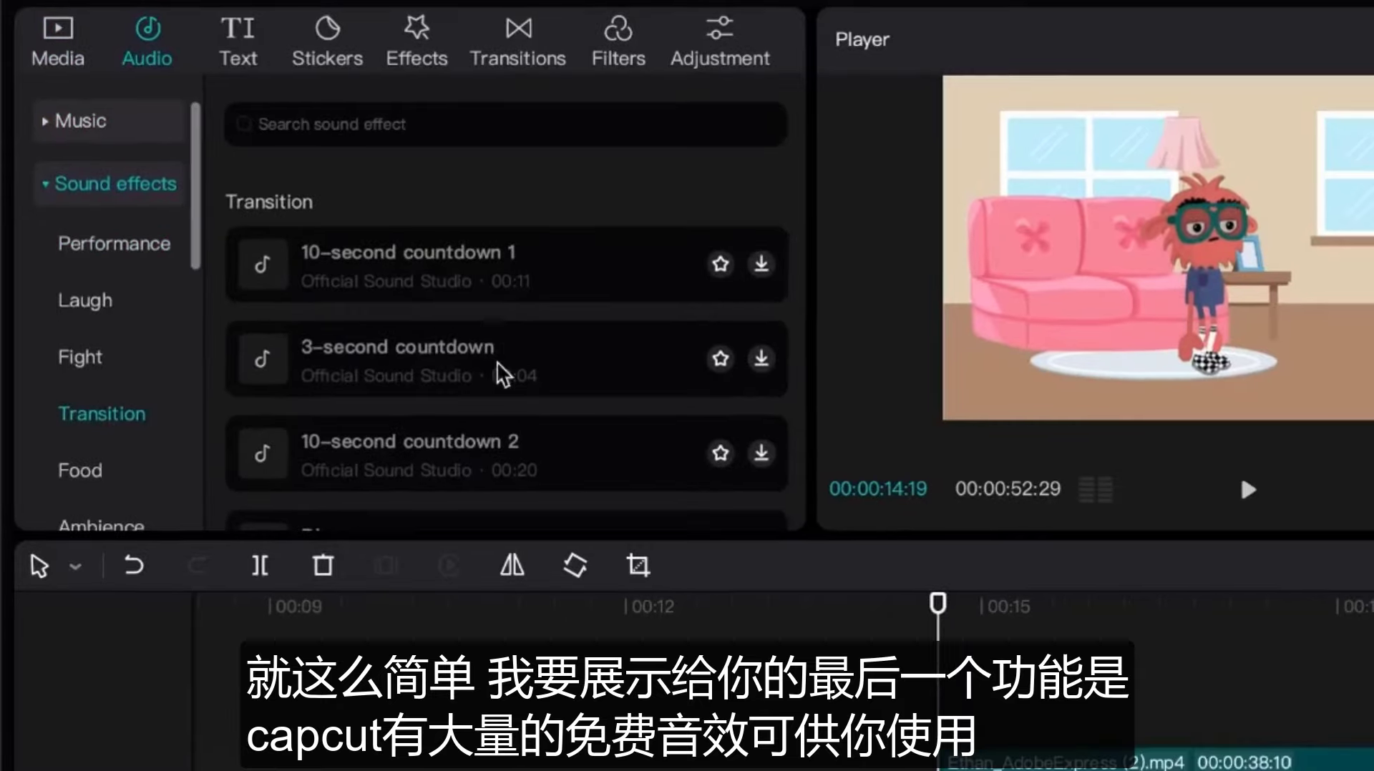
pyautogui.scroll(-10, 501, 372)
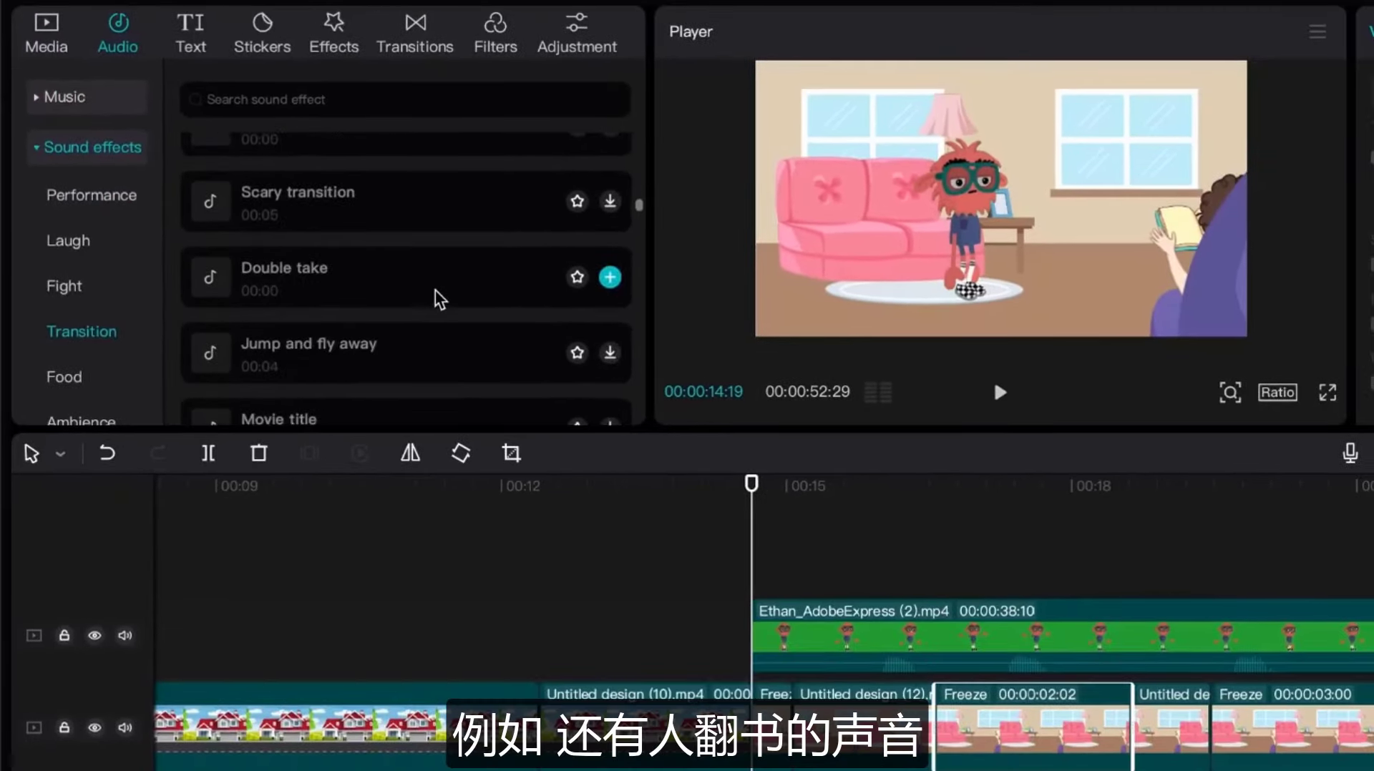
pyautogui.scroll(-5, 438, 296)
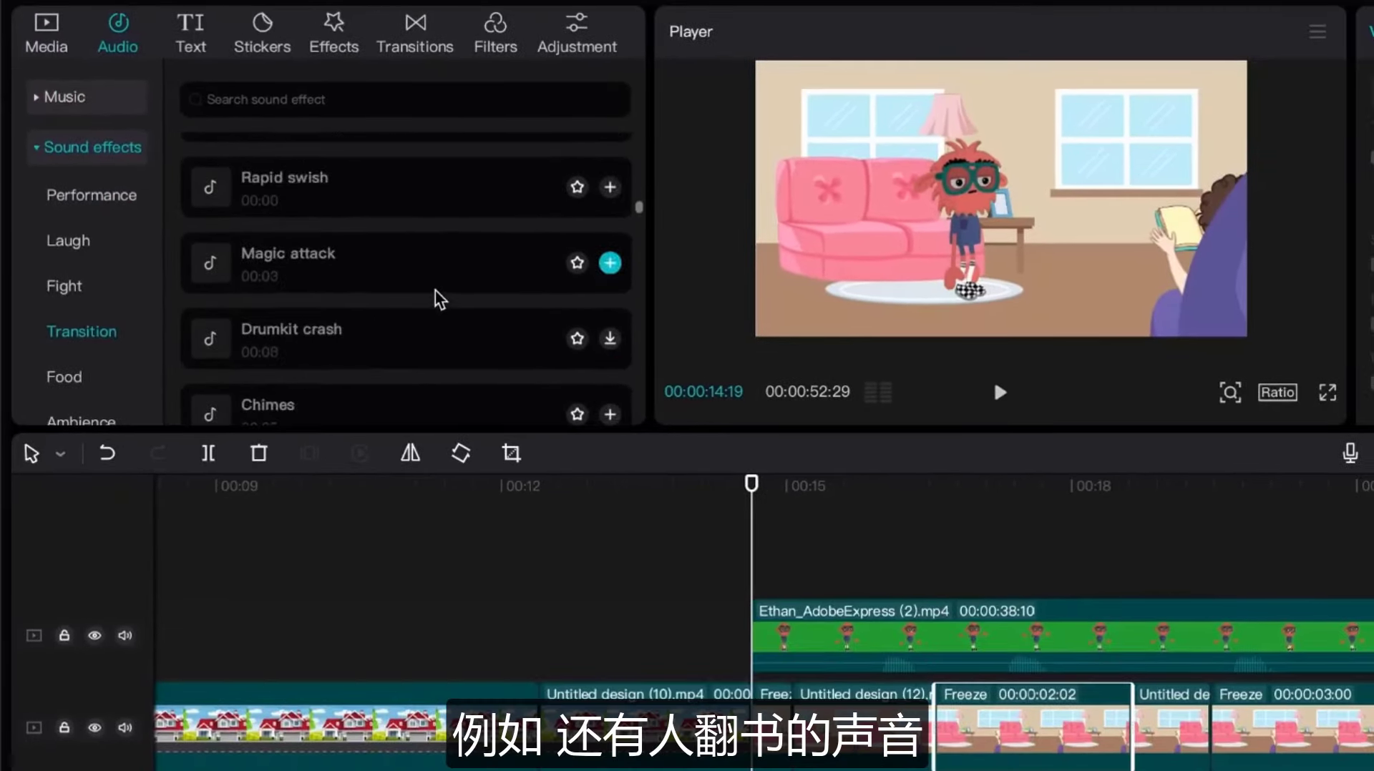
pyautogui.scroll(-10, 641, 216)
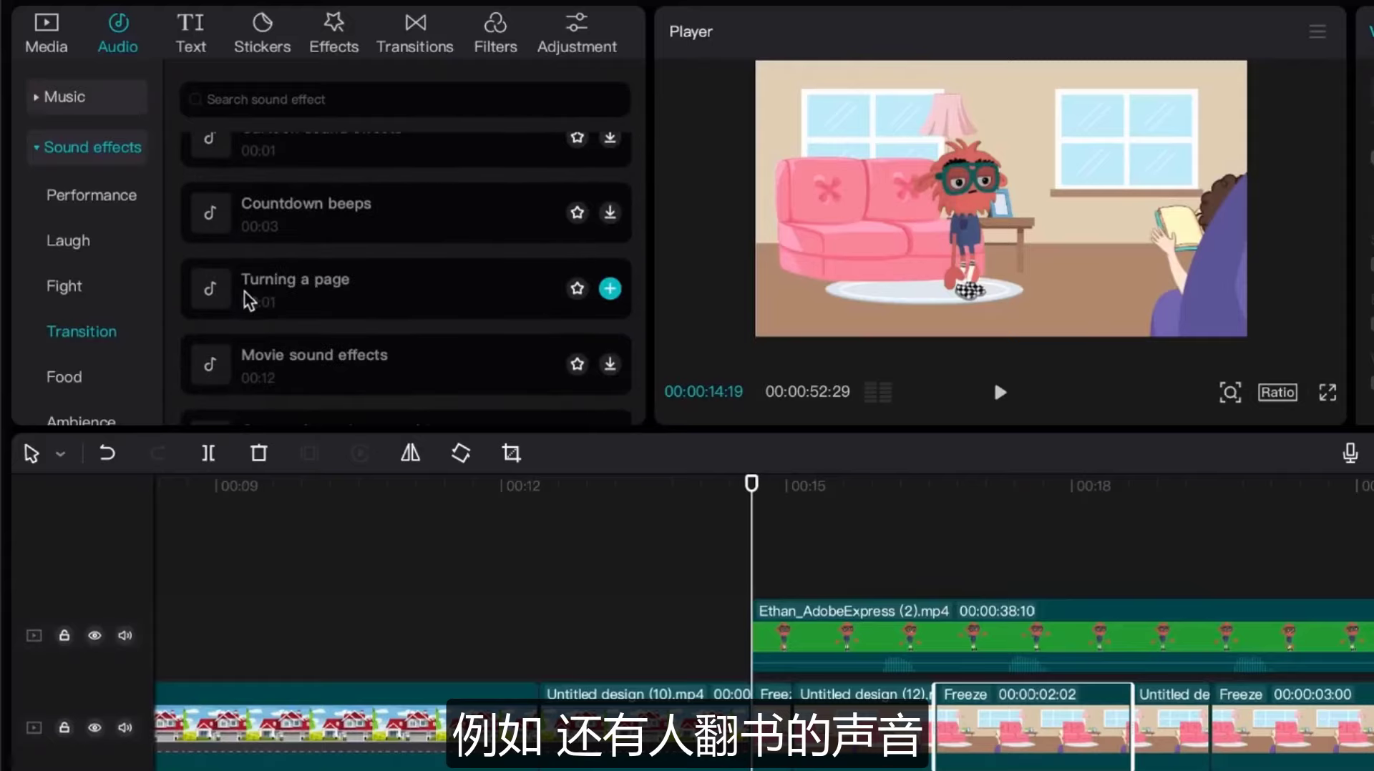
pyautogui.click(264, 288)
pyautogui.moveTo(264, 288); pyautogui.dragTo(455, 694)
# Play back the living room scene from just before its start to check the page-turning sounds.
pyautogui.moveTo(751, 487); pyautogui.dragTo(796, 500)
pyautogui.press('space')
pyautogui.press('space')
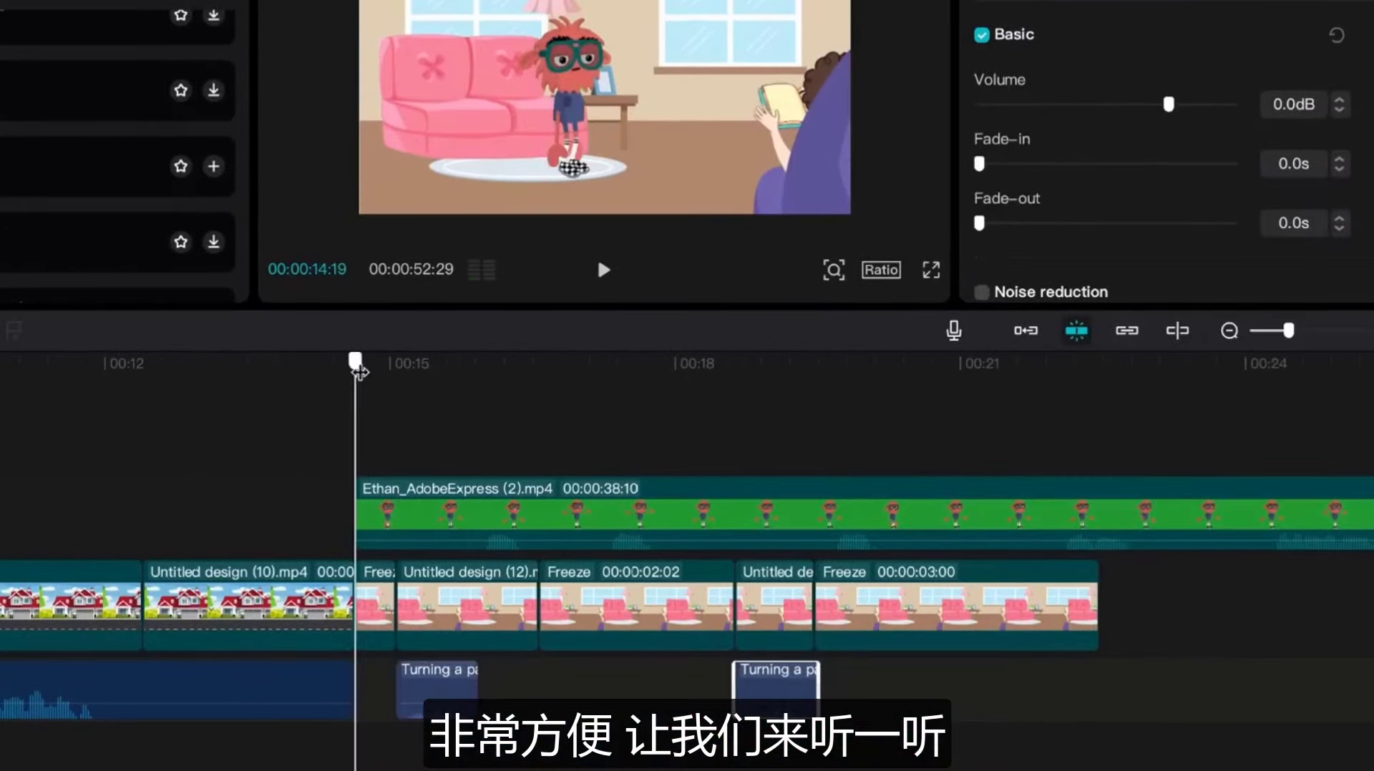
pyautogui.moveTo(359, 371); pyautogui.dragTo(315, 371)
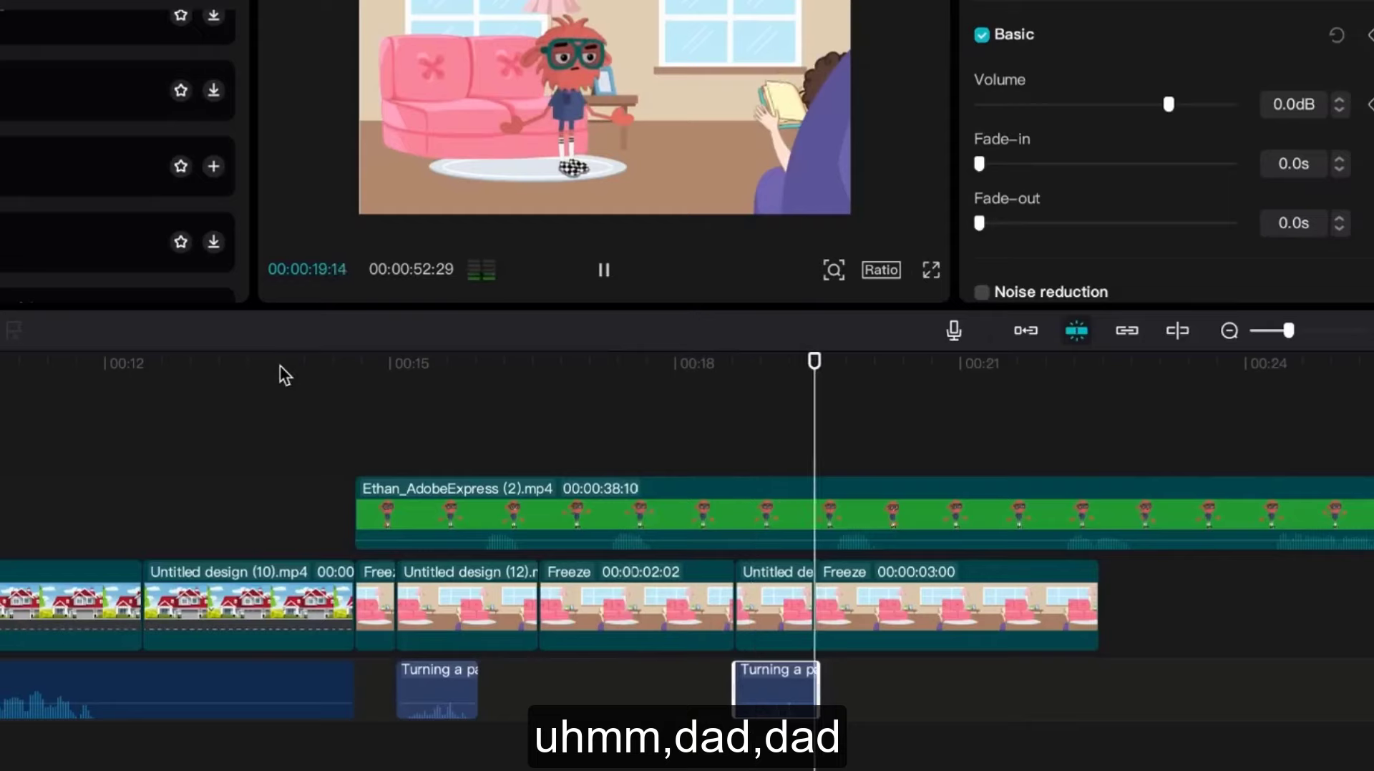
pyautogui.press('space')
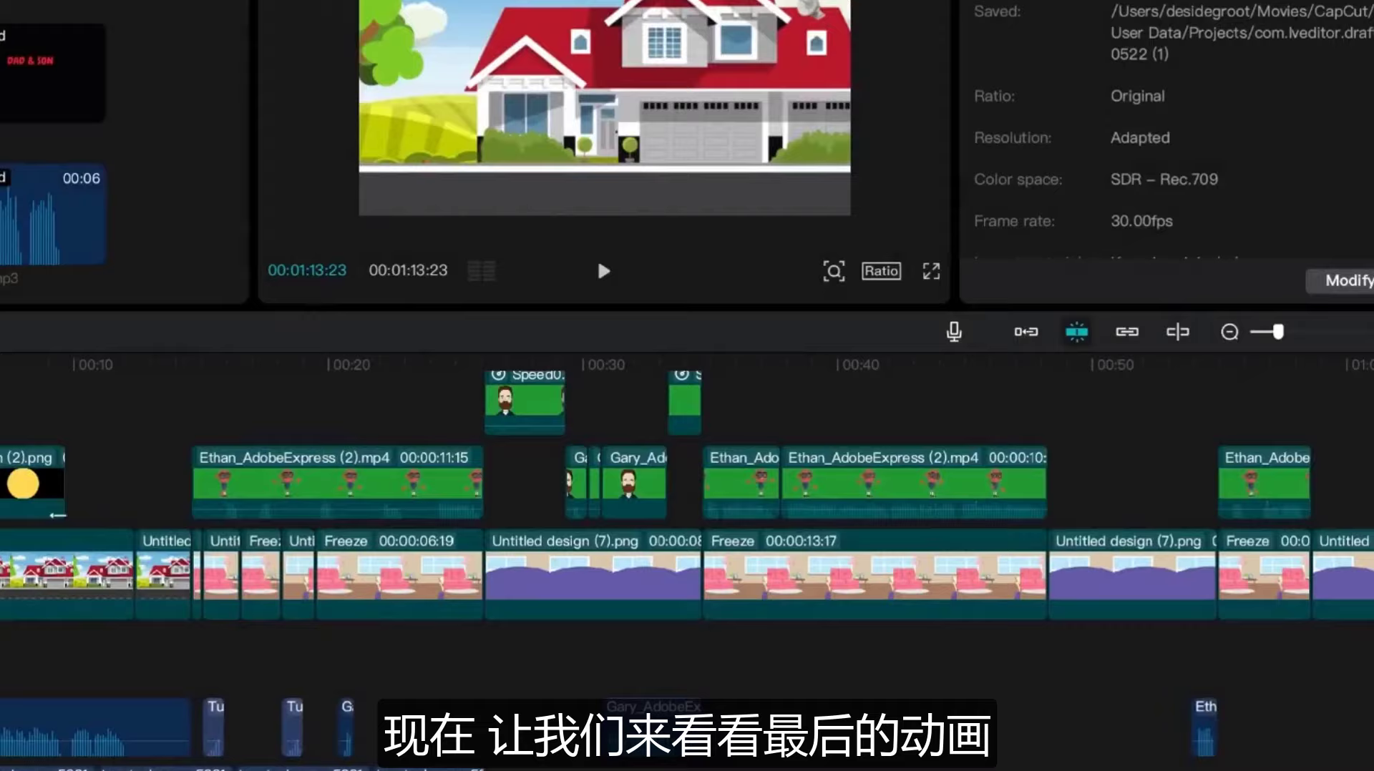
# Examine the finished animation's stacked overlay, scene and audio tracks across the whole timeline.
pyautogui.scroll(5, 687, 570)
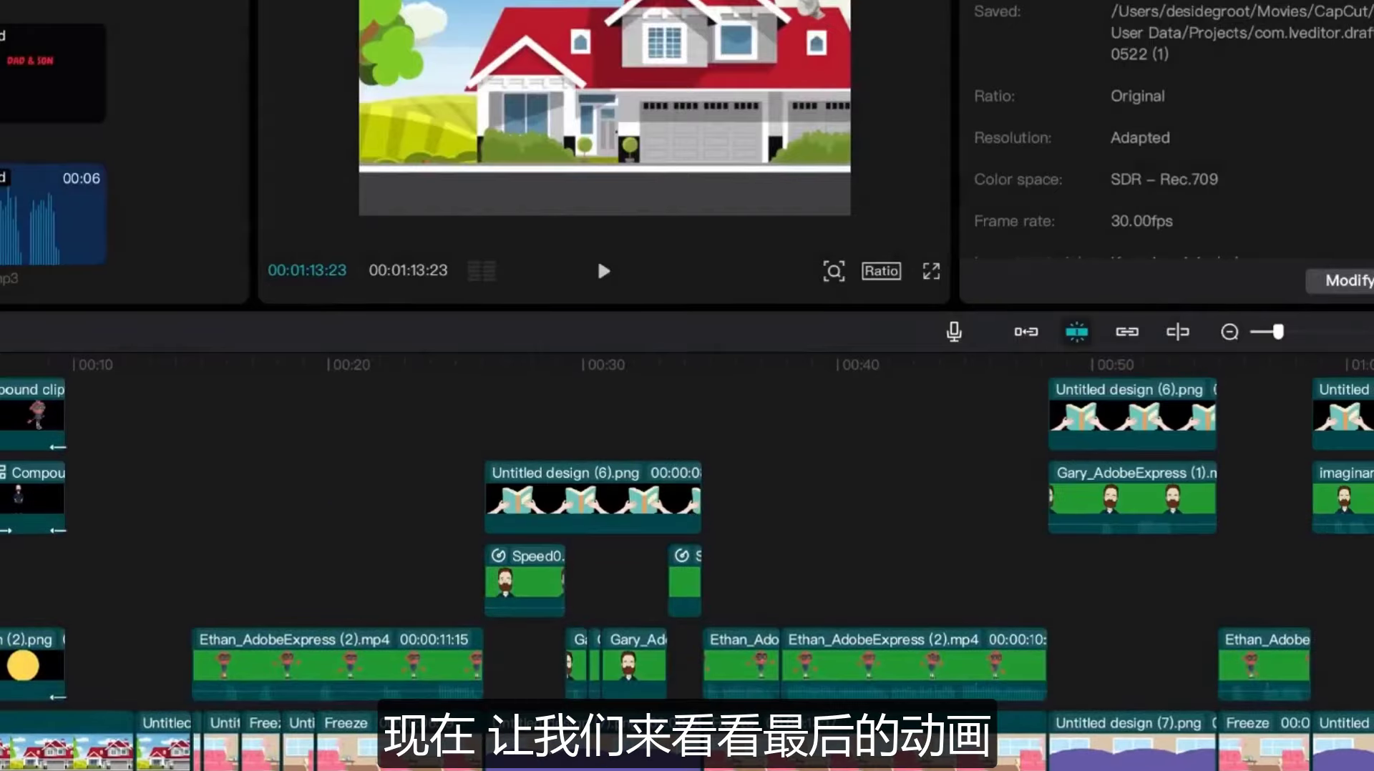
pyautogui.scroll(-4, 686, 570)
pyautogui.hscroll(8, 687, 570)
pyautogui.hscroll(5, 672, 558)
pyautogui.scroll(-2, 672, 558)
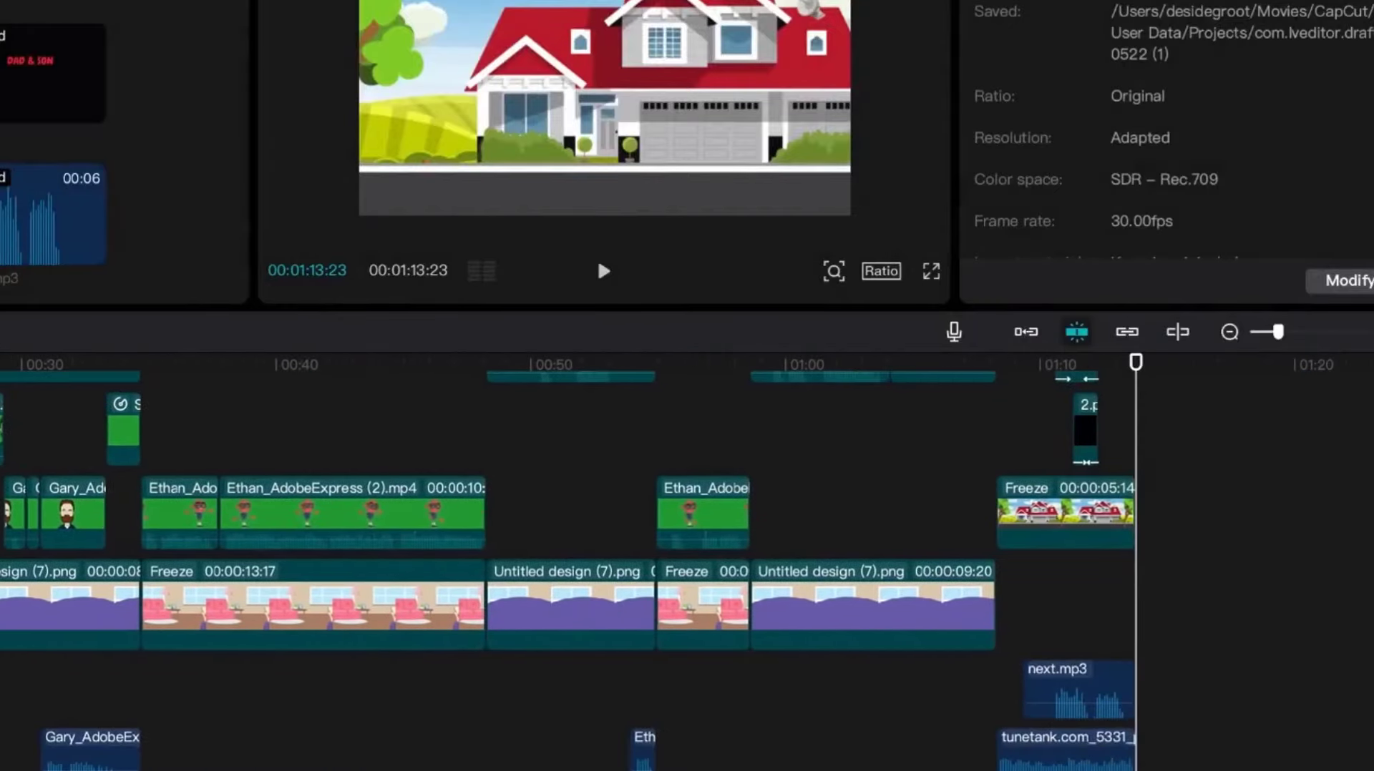
pyautogui.hscroll(-10, 687, 501)
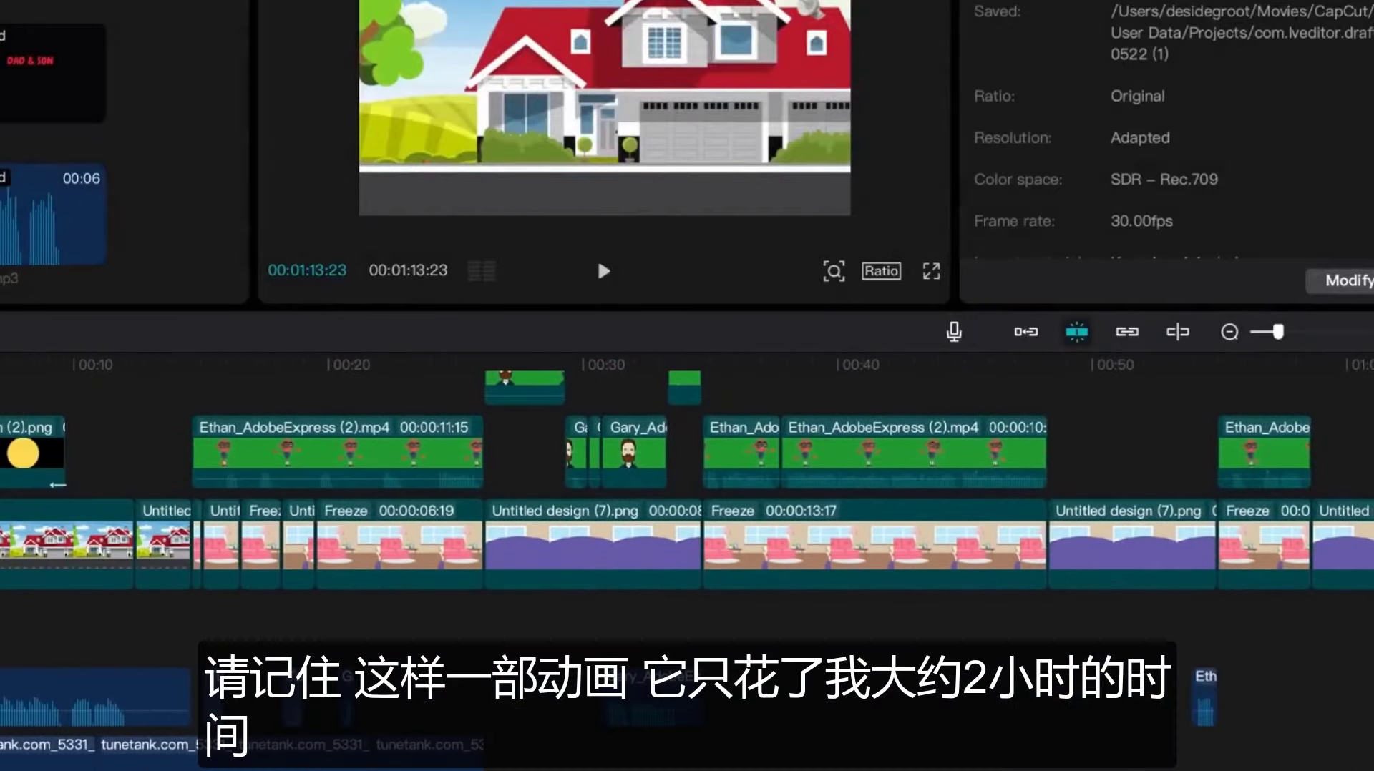
# Inspect the voice, music and ambience layers beneath the opening scenes and scrub back to 00:00:06:04.
pyautogui.moveTo(107, 623); pyautogui.dragTo(300, 744)
pyautogui.click(382, 698)
pyautogui.scroll(-4, 387, 745)
pyautogui.moveTo(387, 744); pyautogui.dragTo(258, 666)
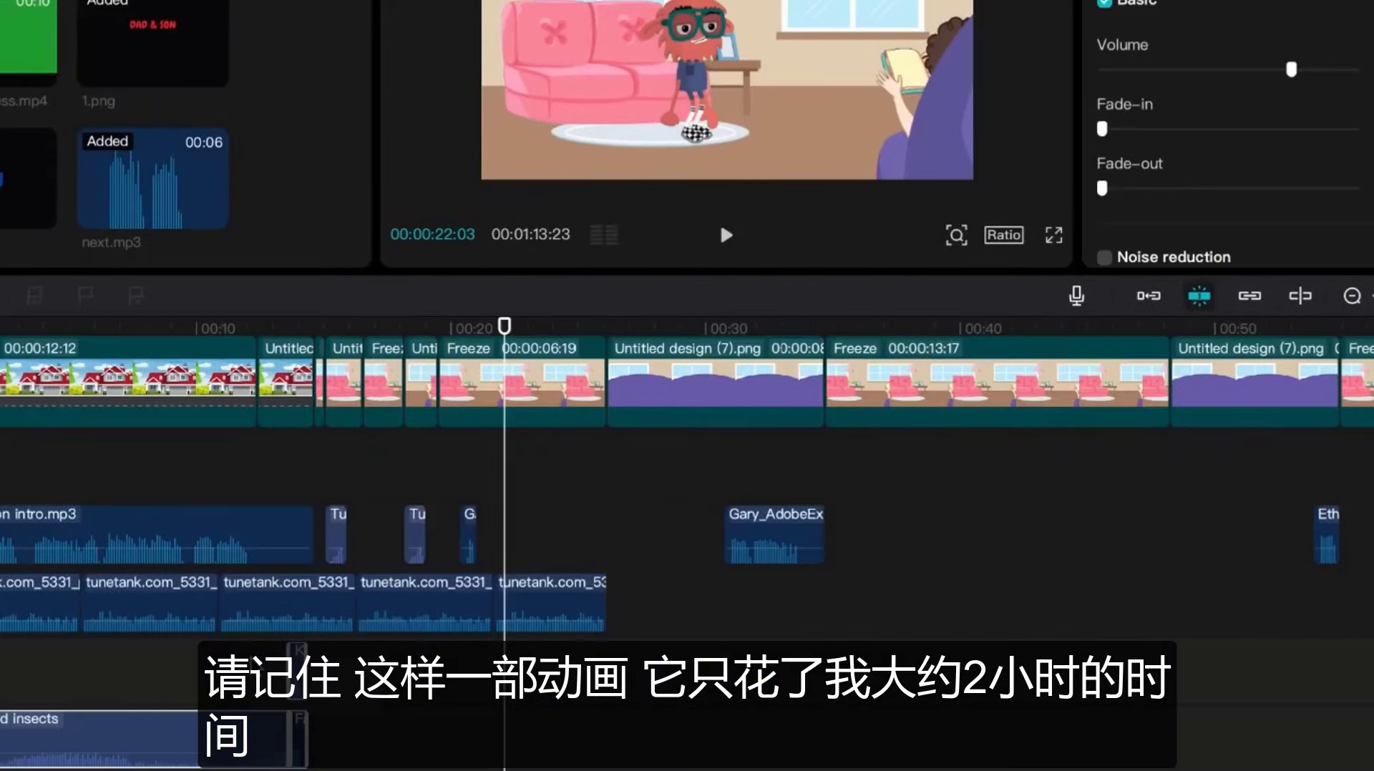
pyautogui.scroll(3, 342, 679)
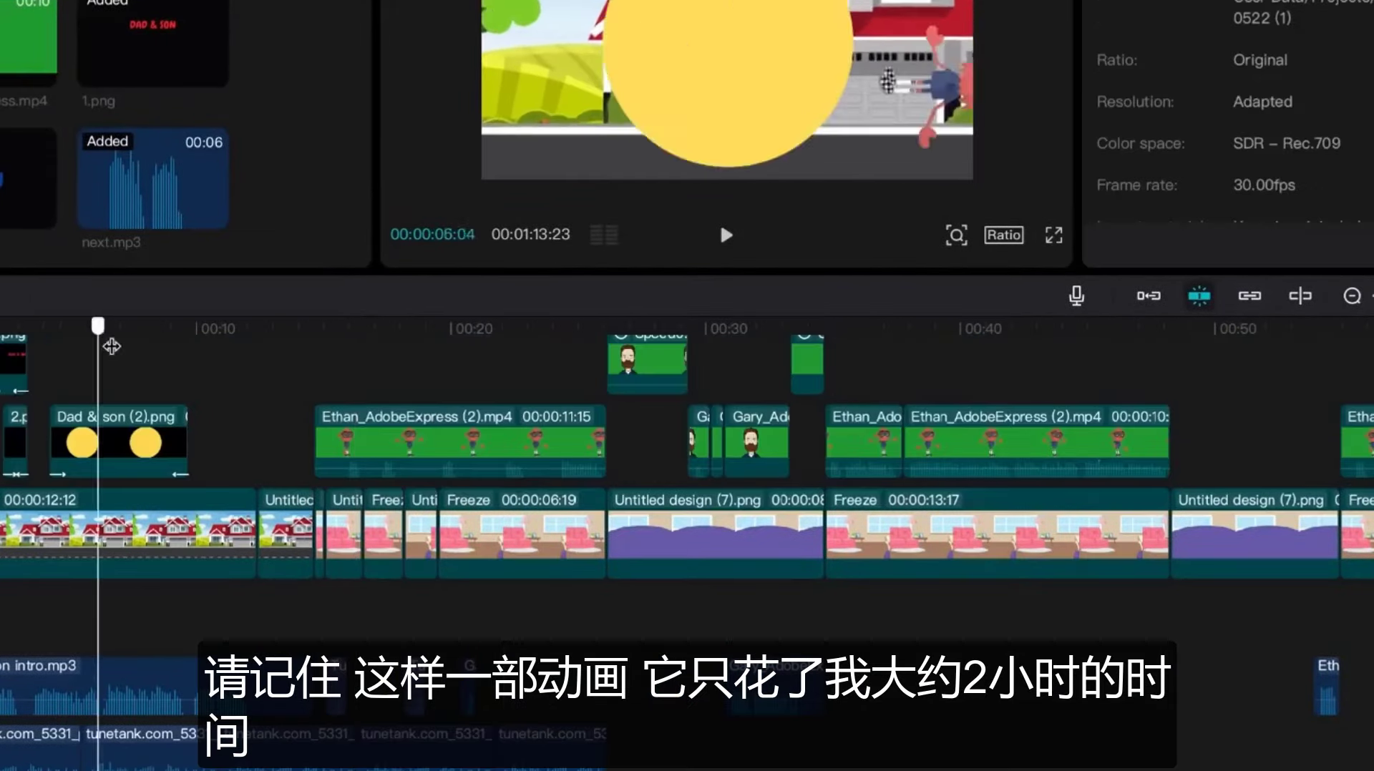